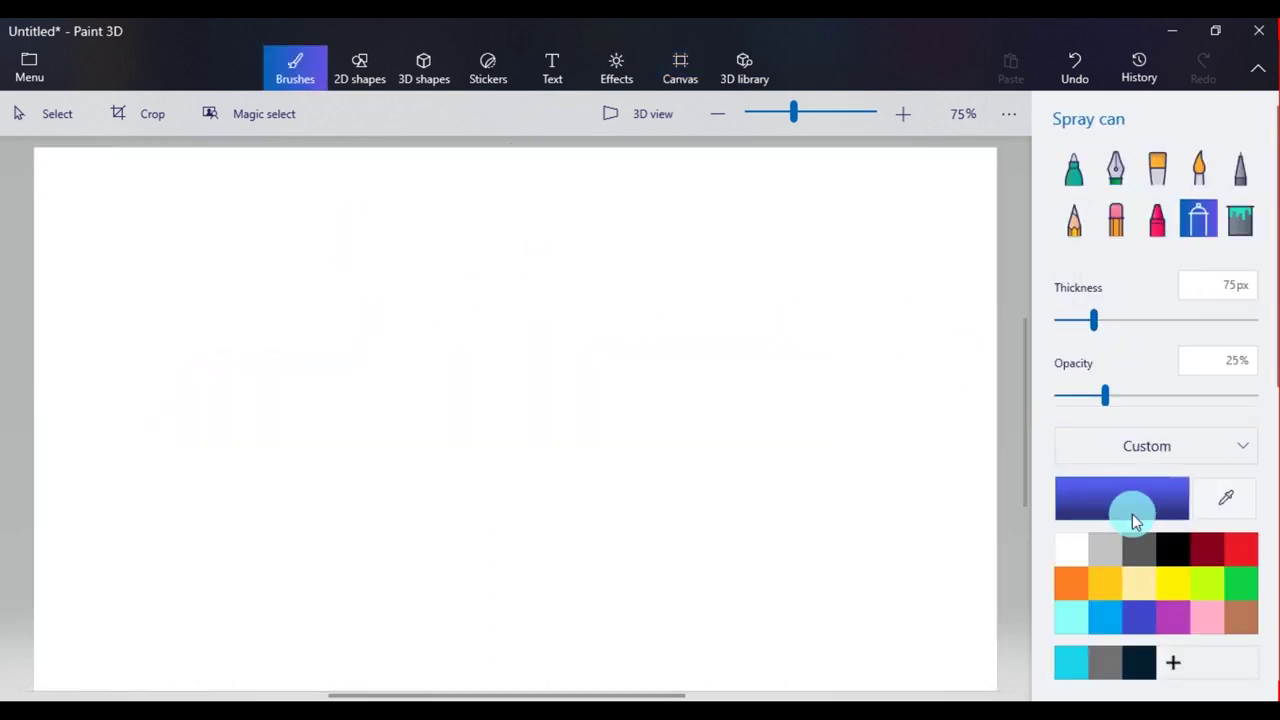
Step: Choose a blue for the Spray can, enlarge the brush, set 36% opacity and spray a band along the canvas's upper edge
left_click(1134, 517)
left_click(563, 568)
left_click_drag(1093, 320, 1163, 320)
left_click_drag(1105, 396, 1127, 396)
mouse_move(690, 185)
left_mouse_down()
mouse_move(54, 177)
mouse_move(826, 180)
mouse_move(354, 166)
mouse_move(48, 180)
left_mouse_up()
Step: Adjust the spray colour to a vivid blue and fill in the sky band along the canvas's upper edge
left_click(1083, 497)
left_click(706, 229)
left_click(611, 557)
mouse_move(420, 175)
left_mouse_down()
mouse_move(141, 170)
mouse_move(892, 172)
mouse_move(157, 186)
mouse_move(143, 229)
mouse_move(703, 240)
mouse_move(1020, 285)
mouse_move(437, 206)
mouse_move(189, 205)
left_mouse_up()
Step: Change the spray colour to bright magenta, enlarge the brush to 273 px and spray a wide band beneath the blue sky
left_click(1166, 616)
left_click(1122, 498)
left_click(697, 240)
left_click(538, 557)
mouse_move(632, 300)
left_mouse_down()
mouse_move(297, 278)
mouse_move(826, 314)
mouse_move(865, 350)
left_mouse_up()
left_click_drag(1164, 320, 1235, 322)
mouse_move(640, 305)
left_mouse_down()
mouse_move(346, 280)
mouse_move(237, 302)
mouse_move(531, 391)
mouse_move(417, 411)
mouse_move(29, 391)
left_mouse_up()
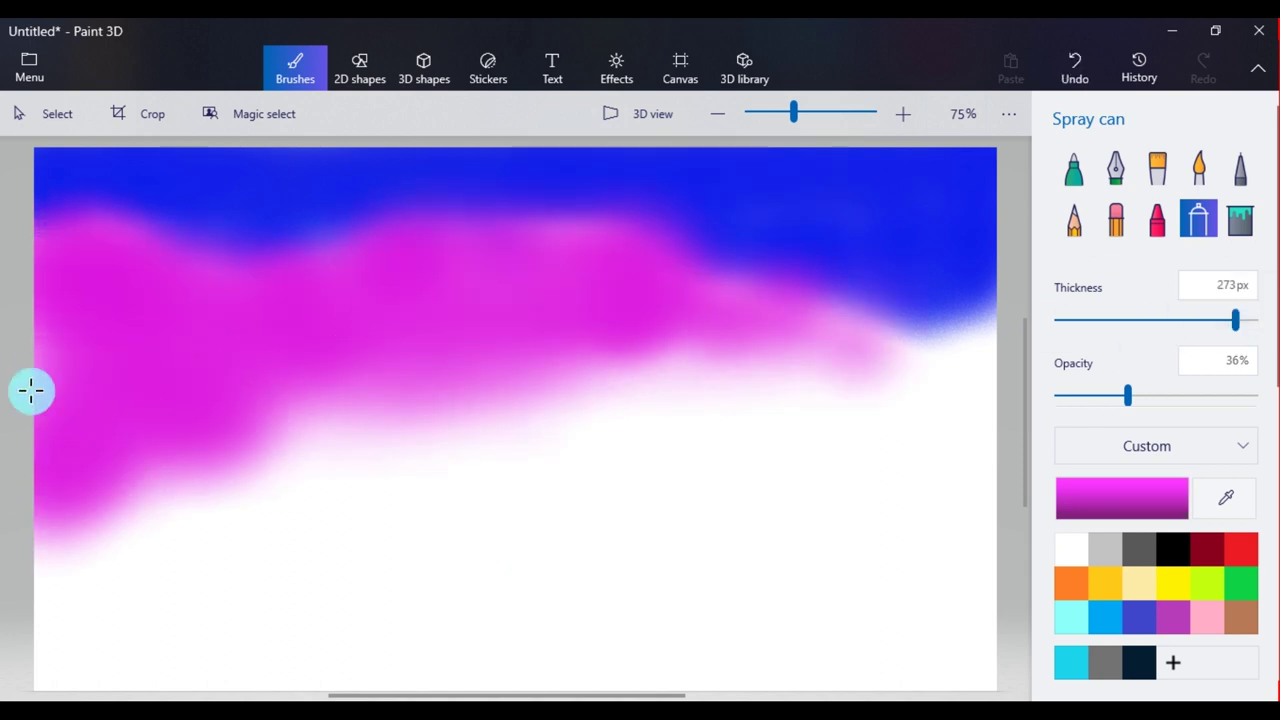
mouse_move(434, 256)
left_mouse_down()
mouse_move(874, 189)
mouse_move(809, 303)
mouse_move(211, 257)
left_mouse_up()
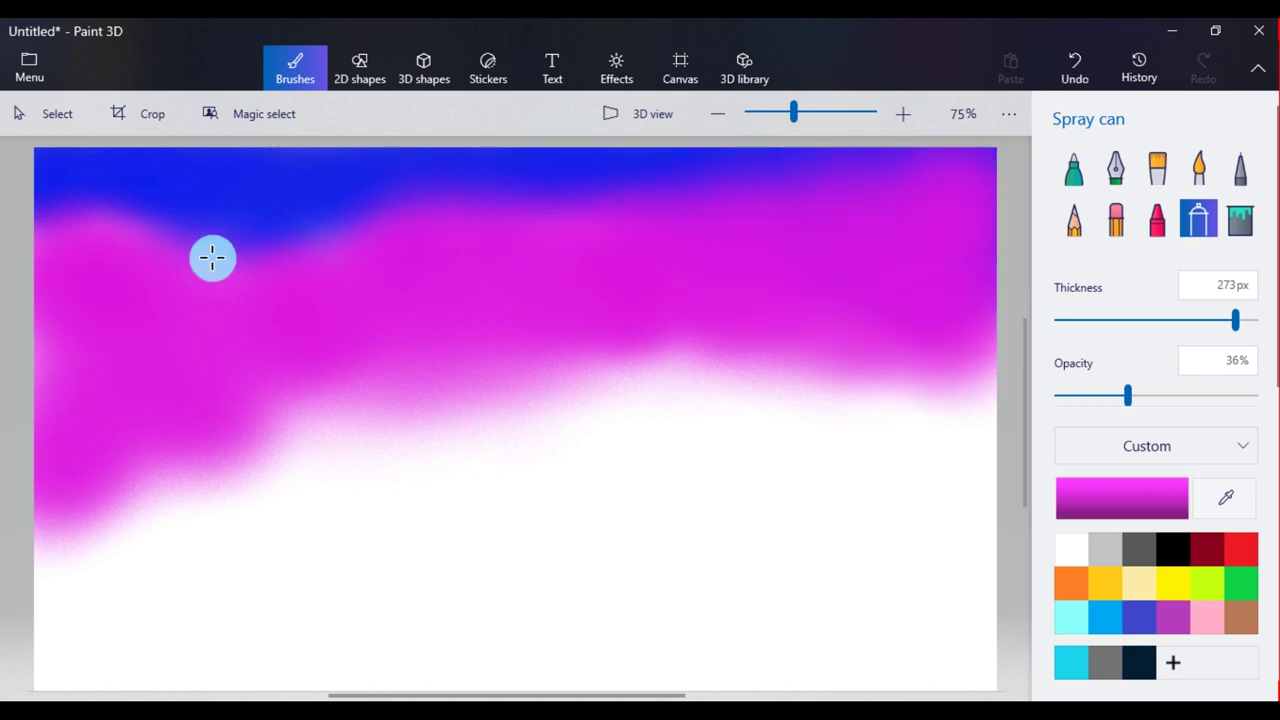
Step: Sample the sky blue and blend its border with the magenta using 8% opacity
left_click(1225, 498)
left_click(580, 170)
left_click_drag(1090, 398, 1072, 396)
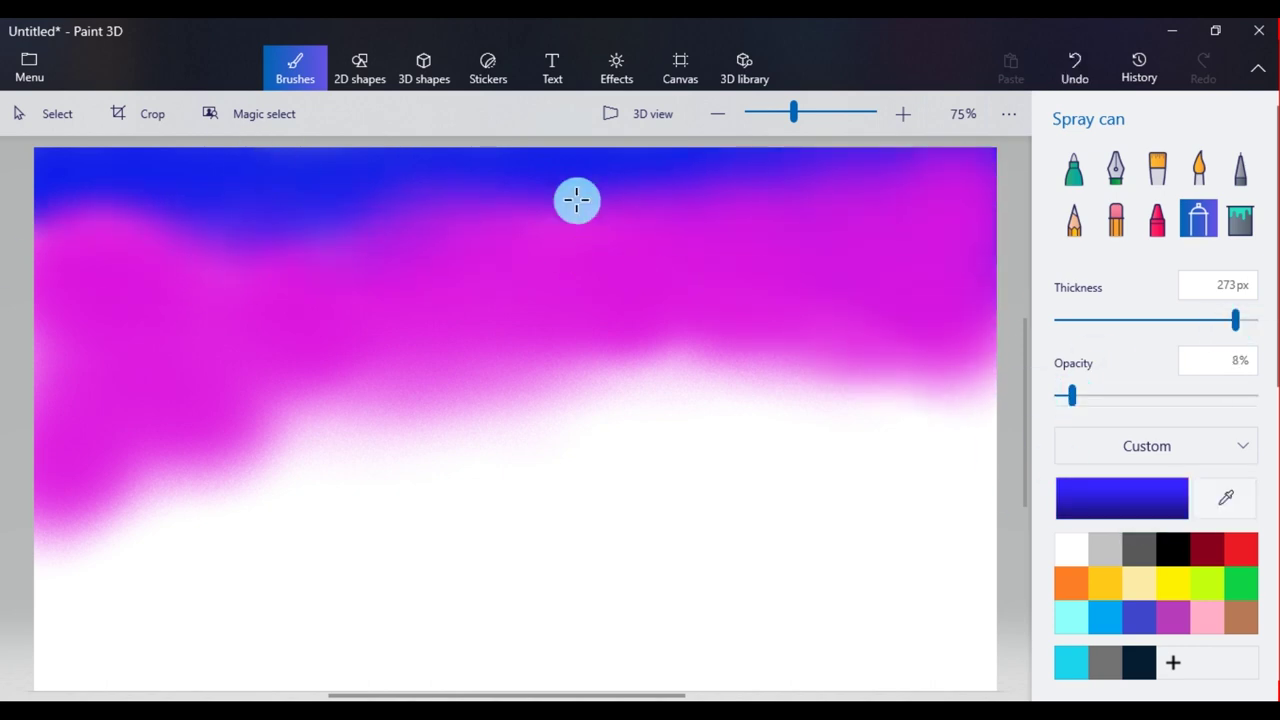
left_click_drag(143, 209, 46, 251)
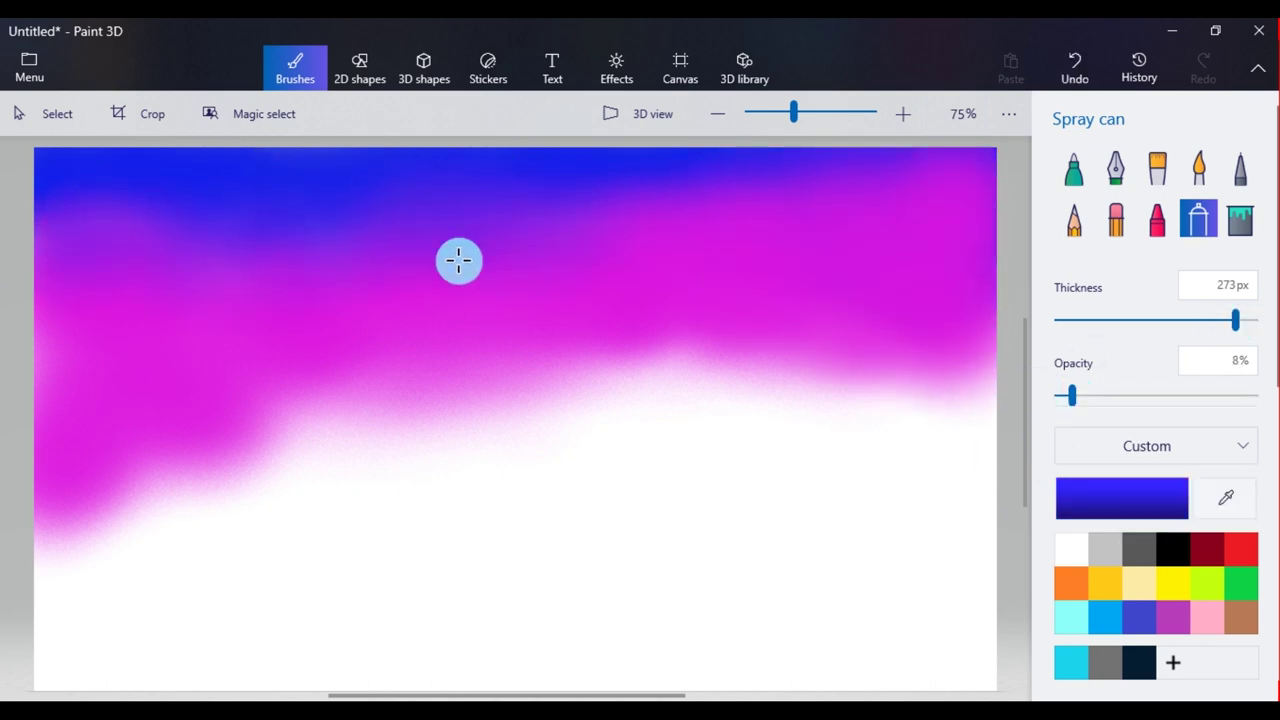
Step: Sample the magenta, darken it to deep purple and spray dark clouds over the sky's upper-right area and upper-left edge
left_click(1225, 498)
left_click(792, 302)
left_click(1122, 498)
left_click(630, 395)
left_click(538, 557)
mouse_move(960, 211)
left_mouse_down()
mouse_move(829, 187)
mouse_move(986, 177)
mouse_move(934, 286)
mouse_move(900, 166)
mouse_move(834, 167)
left_mouse_up()
mouse_move(916, 237)
left_mouse_down()
mouse_move(972, 286)
mouse_move(947, 324)
mouse_move(975, 167)
left_mouse_up()
mouse_move(695, 284)
left_mouse_down()
mouse_move(776, 257)
mouse_move(697, 235)
left_mouse_up()
left_click_drag(120, 247, 160, 234)
Step: Darken the sky's upper-left corner in deep purple with the Crayon, and with the Spray can at 259 px and 8% opacity
left_click(1132, 321)
left_click(1157, 220)
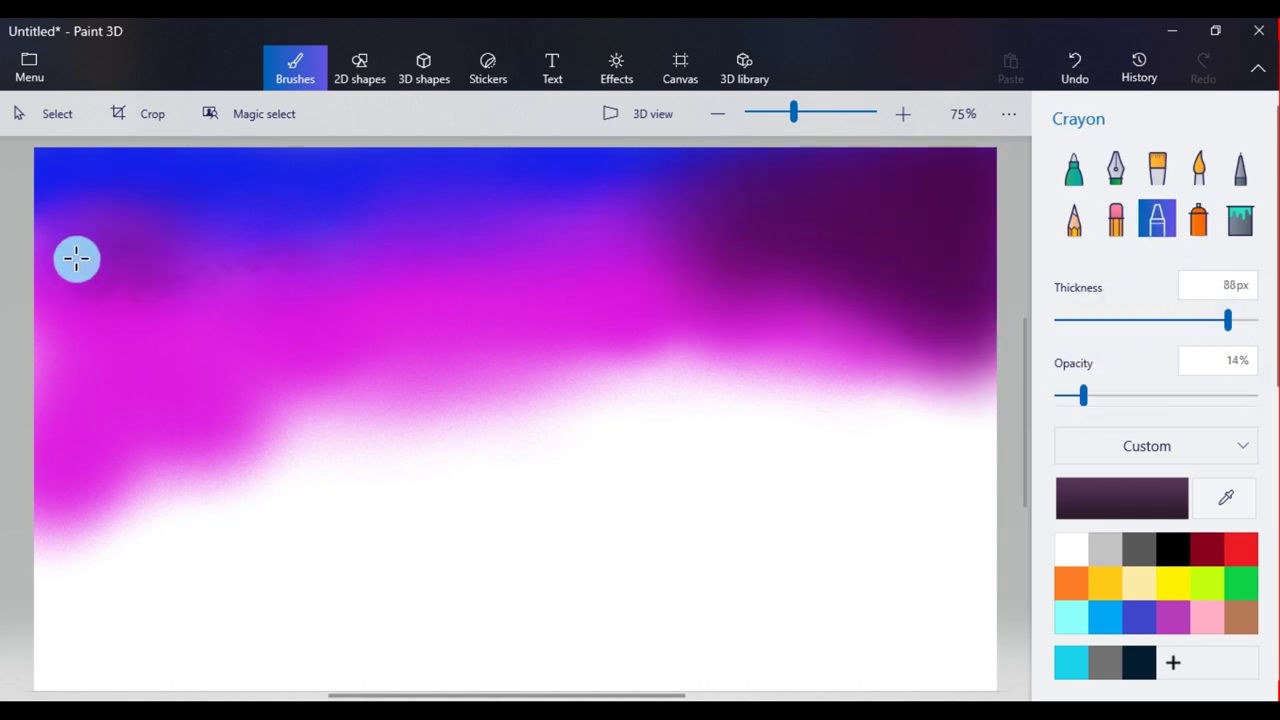
mouse_move(58, 245)
left_mouse_down()
mouse_move(67, 229)
mouse_move(51, 240)
mouse_move(47, 184)
left_mouse_up()
left_click(1199, 219)
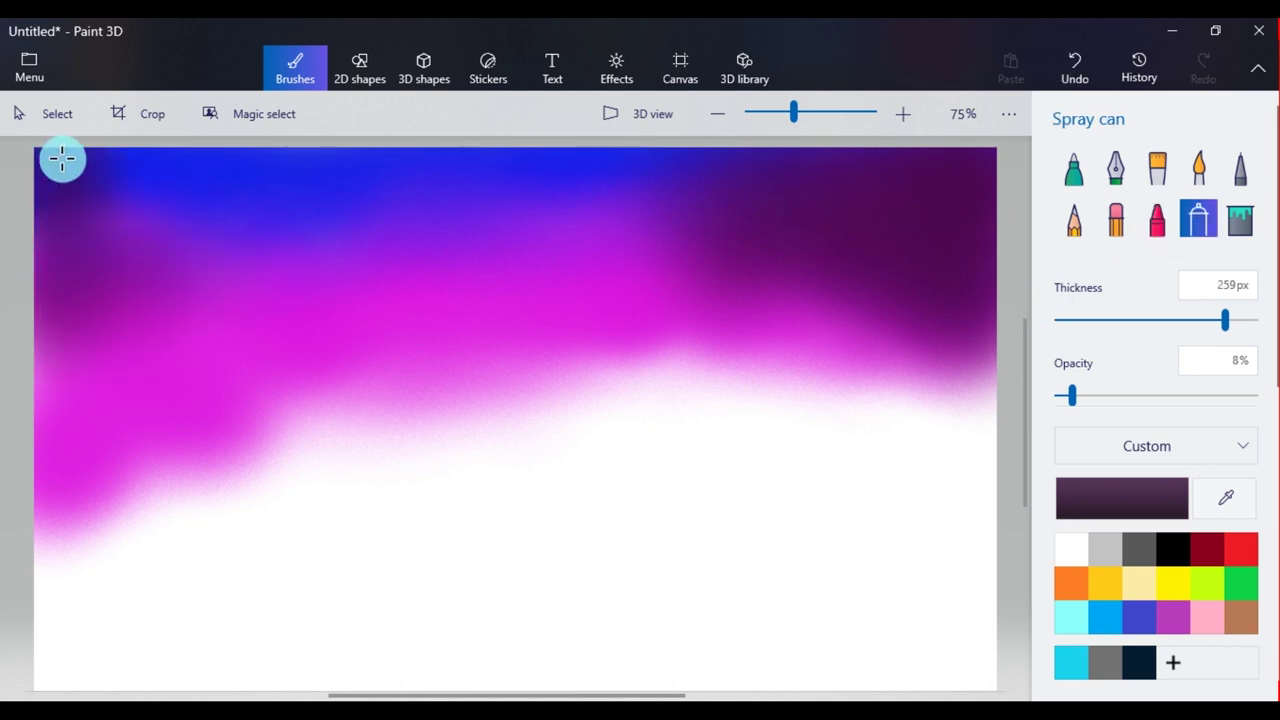
left_click_drag(127, 349, 102, 344)
Step: Sample the magenta and extend the band downward across the canvas, raising the spray opacity for a stronger coat
left_click(1226, 498)
left_click(700, 330)
mouse_move(329, 406)
left_mouse_down()
mouse_move(740, 436)
mouse_move(623, 366)
mouse_move(966, 411)
mouse_move(543, 371)
mouse_move(134, 511)
mouse_move(554, 380)
mouse_move(506, 506)
mouse_move(422, 441)
left_mouse_up()
left_click_drag(1071, 396, 1184, 396)
mouse_move(589, 377)
left_mouse_down()
mouse_move(671, 440)
mouse_move(481, 327)
mouse_move(171, 451)
left_mouse_up()
Step: Sample the dark purple, lower the opacity to 5% and shade softly over the upper sky and its right side
left_click(1226, 497)
left_click(960, 162)
left_click_drag(1184, 396, 1064, 396)
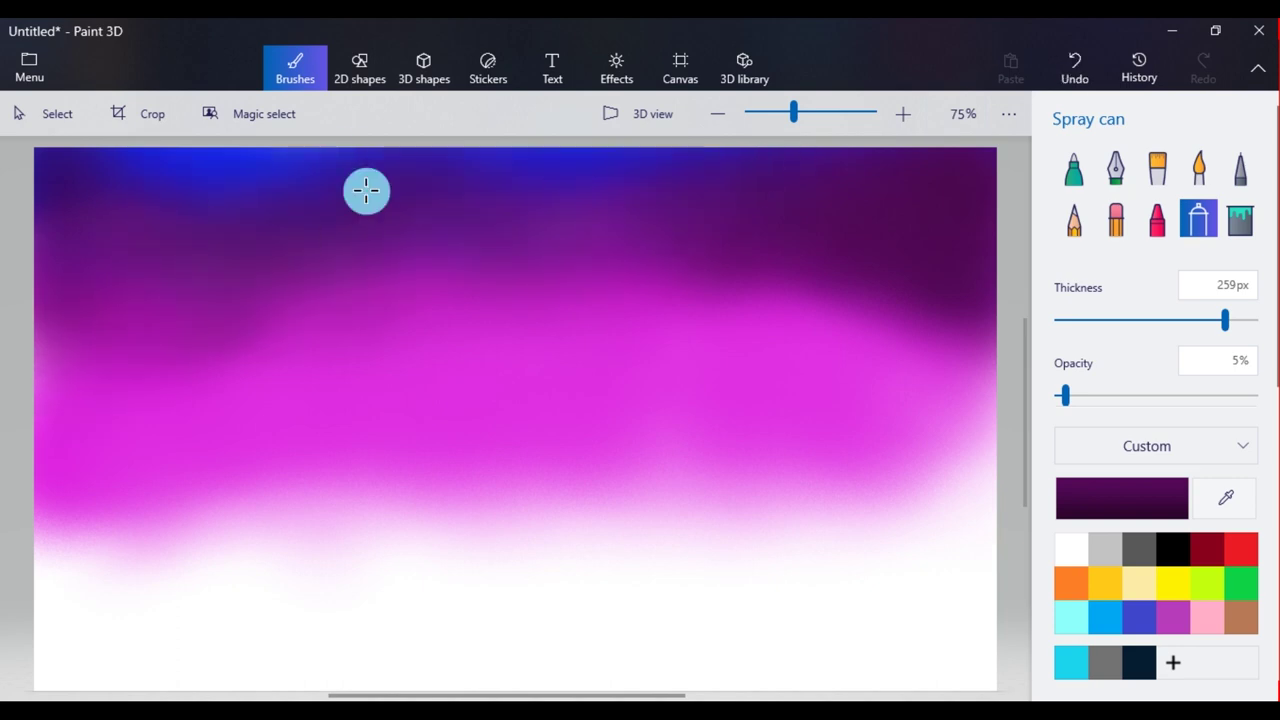
mouse_move(838, 335)
left_mouse_down()
mouse_move(845, 267)
mouse_move(965, 320)
left_mouse_up()
Step: Draw a large 2D circle in the centre of the canvas for the moon, shrink it slightly and reposition it
left_click(360, 68)
left_click_drag(334, 254, 714, 597)
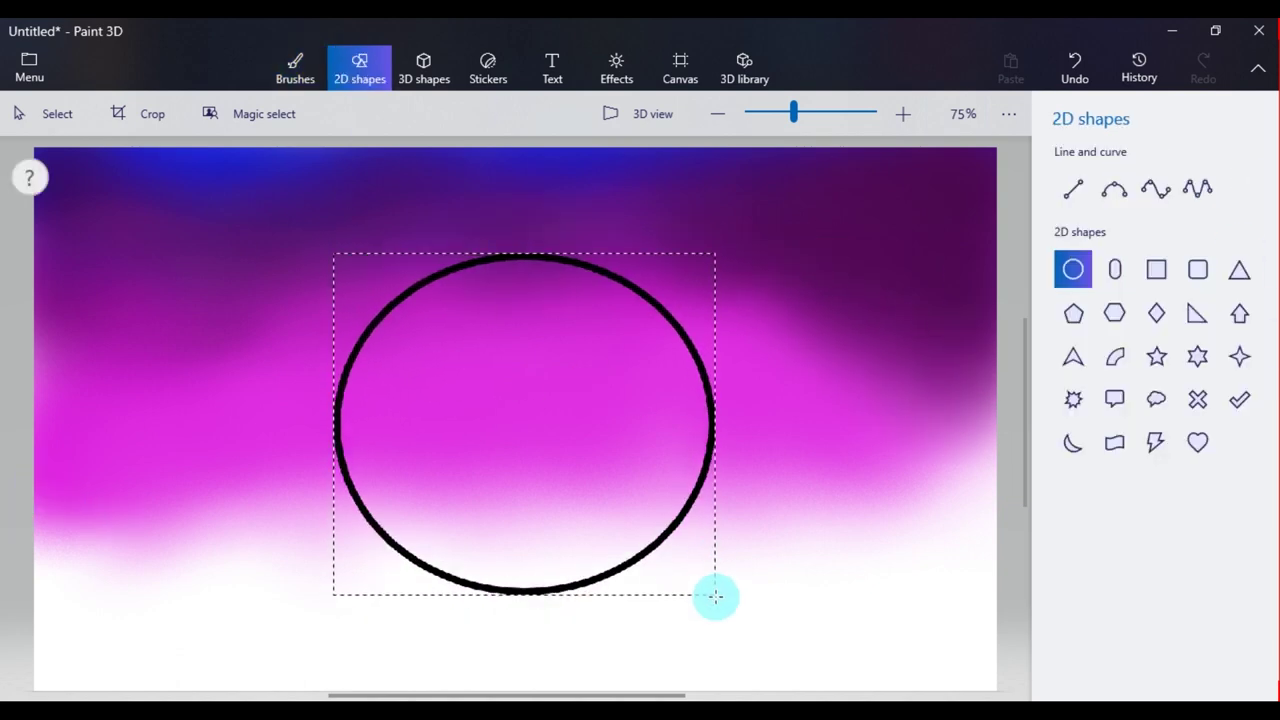
left_click_drag(594, 488, 591, 477)
left_click_drag(711, 587, 665, 545)
left_click_drag(552, 423, 560, 459)
Step: Make the circle solid white without a black outline, shift it down over the magenta band's lower edge and place it
left_click(1076, 294)
left_click(994, 361)
left_click(1078, 207)
left_click(989, 272)
mouse_move(500, 375)
left_mouse_down()
mouse_move(500, 391)
mouse_move(515, 391)
left_mouse_up()
left_click_drag(681, 444, 704, 443)
left_click_drag(553, 433, 497, 494)
left_click(707, 541)
Step: Try shading the moon's upper edge in dark purple, including with the Watercolour brush at 181 px and 27% opacity, and undo the strokes
key("b")
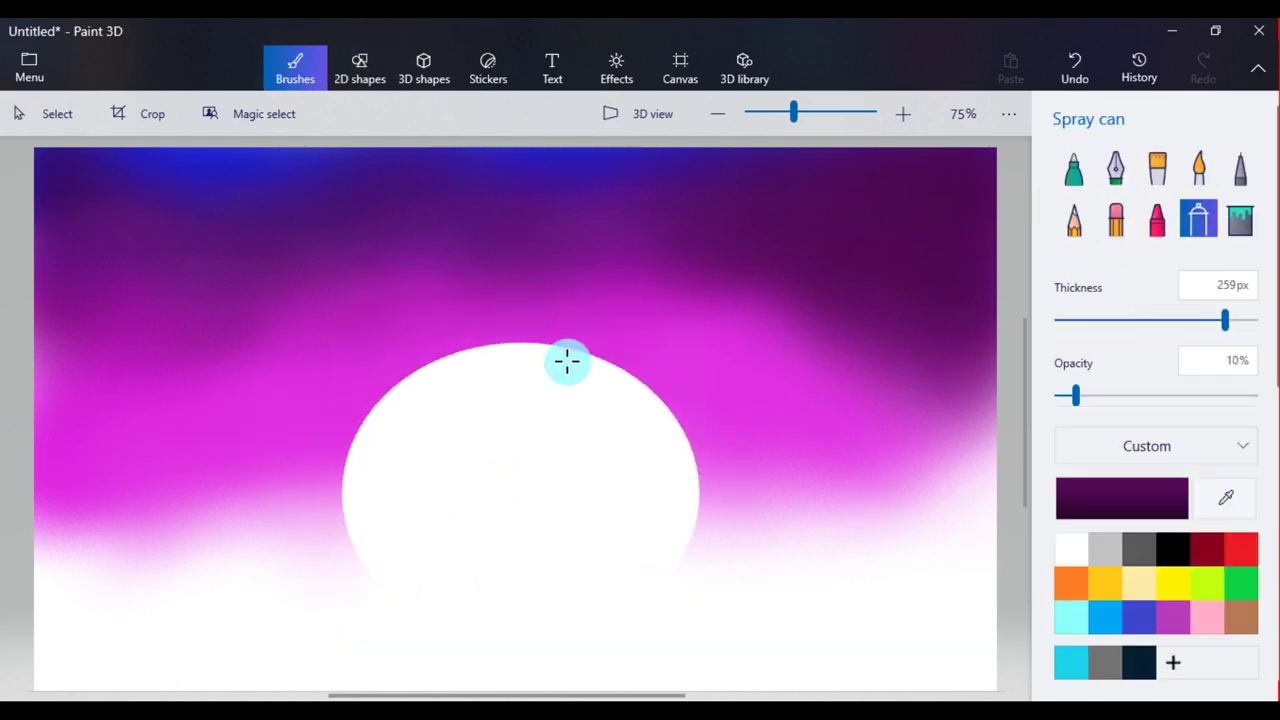
key("ctrl+z")
left_click(1156, 188)
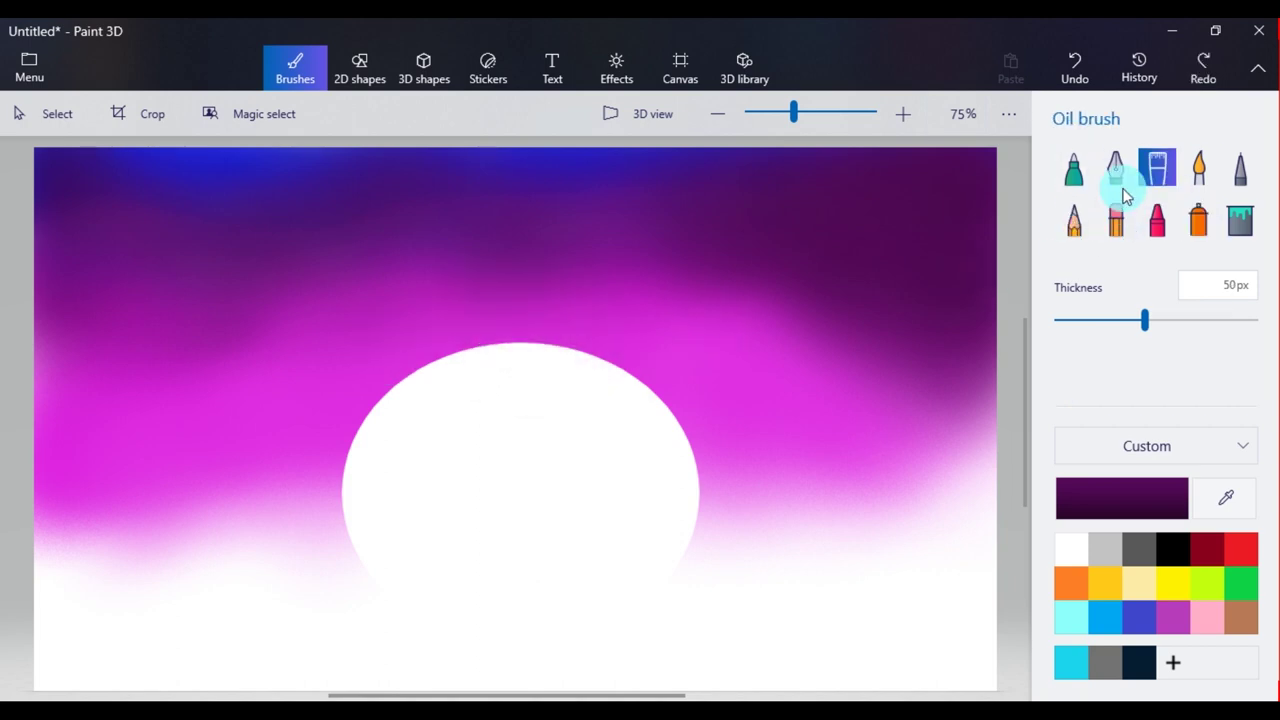
left_click(1198, 170)
left_click_drag(398, 340, 574, 356)
key("ctrl+z")
left_click_drag(1103, 320, 1236, 320)
left_click_drag(1204, 396, 1110, 396)
left_click_drag(478, 325, 550, 352)
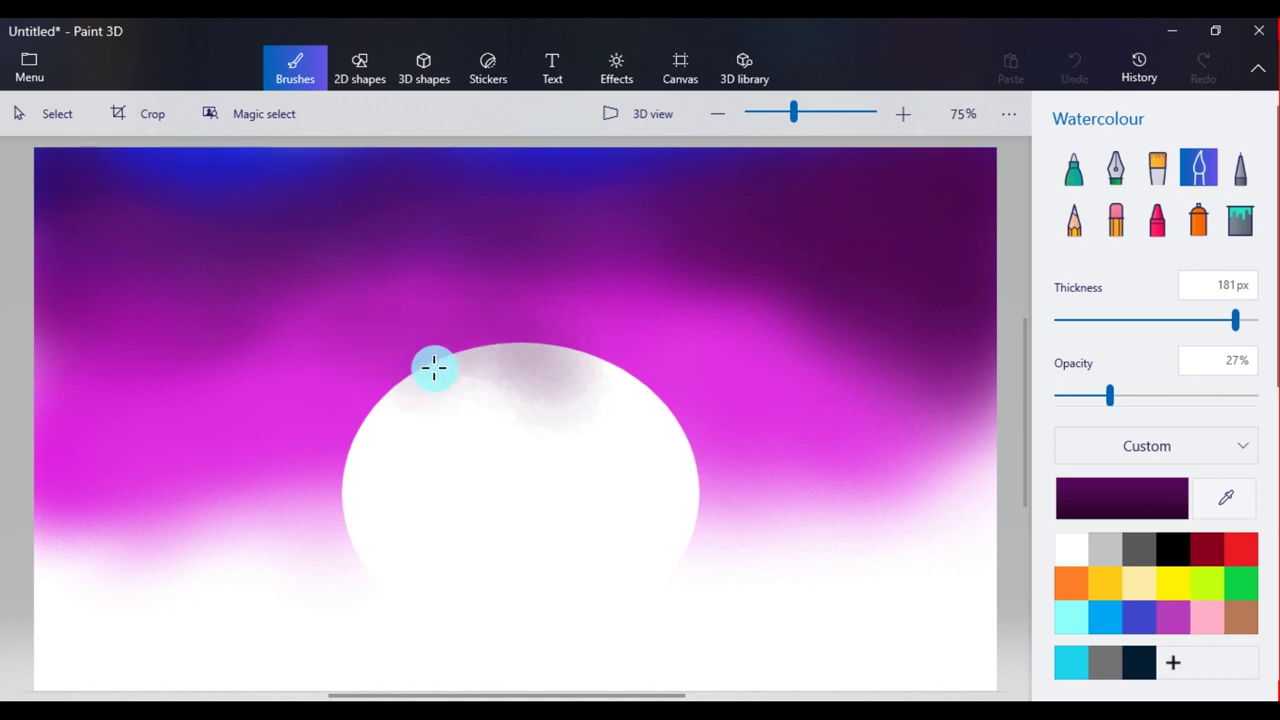
left_click_drag(385, 348, 462, 346)
key("ctrl+z")
key("ctrl+z")
Step: Sample the magenta sky and spray over the moon's lower half and the lower sky to form a horizon
left_click(1198, 219)
left_click(1224, 498)
left_click(669, 380)
mouse_move(250, 545)
left_mouse_down()
mouse_move(106, 534)
mouse_move(923, 551)
mouse_move(343, 534)
mouse_move(6, 551)
mouse_move(440, 523)
mouse_move(984, 528)
mouse_move(980, 546)
mouse_move(204, 532)
left_mouse_up()
Step: Change the spray colour to a muted dark purple
left_click(1180, 492)
left_click_drag(686, 369, 574, 360)
left_click(560, 554)
Step: Try spraying a narrow purple cloud bank from the canvas's right edge to the moon at 90 px thickness, and undo its strokes
left_click_drag(1225, 320, 1104, 320)
mouse_move(980, 483)
left_mouse_down()
mouse_move(928, 465)
mouse_move(848, 488)
left_mouse_up()
mouse_move(931, 441)
left_mouse_down()
mouse_move(789, 492)
mouse_move(837, 485)
mouse_move(764, 471)
mouse_move(771, 496)
mouse_move(690, 495)
mouse_move(620, 461)
mouse_move(694, 482)
mouse_move(628, 456)
mouse_move(579, 479)
mouse_move(800, 483)
left_mouse_up()
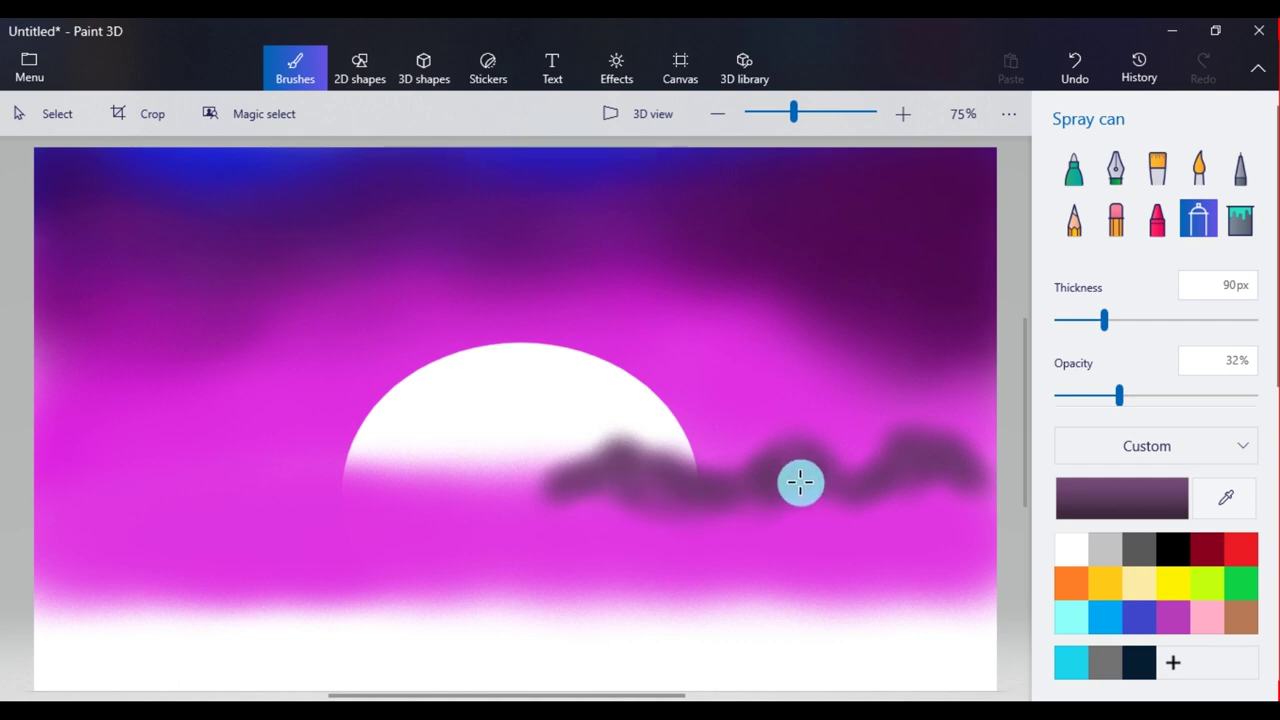
key("ctrl+z")
key("ctrl+z")
key("ctrl+z")
key("ctrl+z")
key("ctrl+z")
key("ctrl+z")
key("ctrl+z")
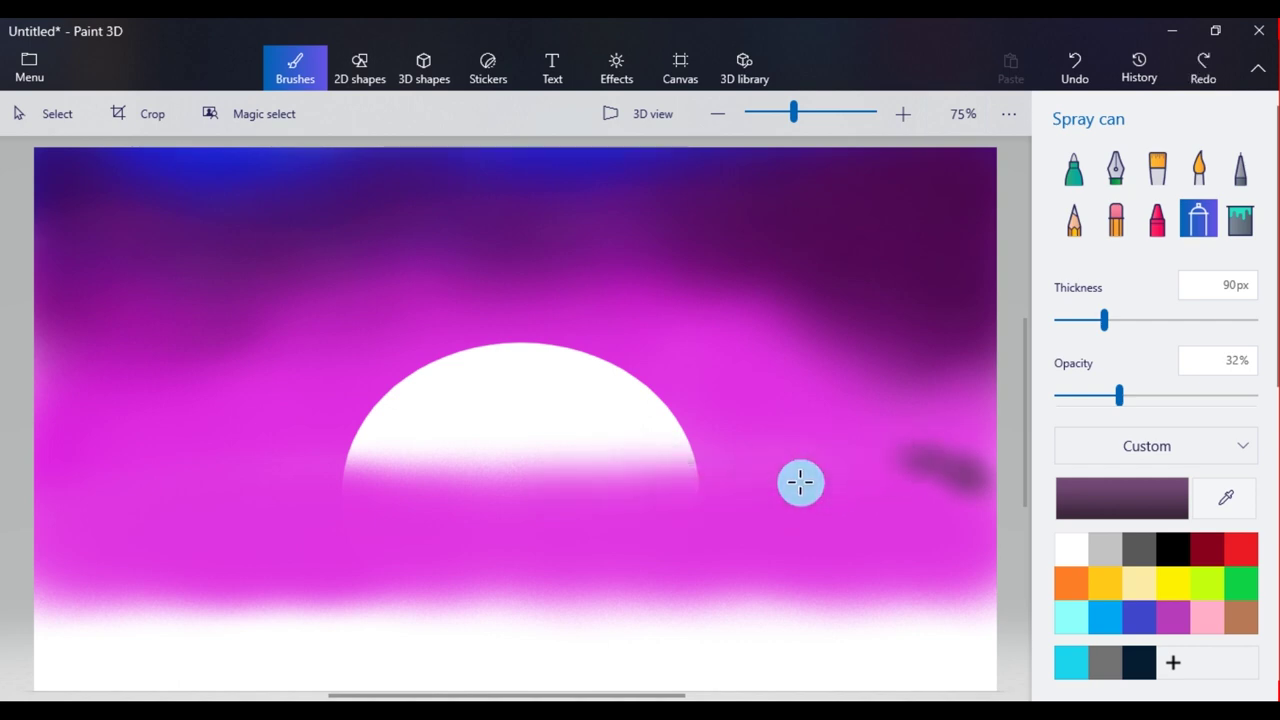
Step: Enlarge the brush to 233 px and spray muted purple clouds at 32% opacity across the sky and around the moon's edge
left_click_drag(1110, 320, 1206, 320)
mouse_move(963, 486)
left_mouse_down()
mouse_move(892, 471)
mouse_move(841, 490)
mouse_move(539, 481)
mouse_move(257, 504)
mouse_move(468, 330)
mouse_move(659, 314)
mouse_move(714, 341)
mouse_move(199, 359)
mouse_move(119, 326)
left_mouse_up()
mouse_move(230, 234)
left_mouse_down()
mouse_move(389, 274)
mouse_move(197, 357)
mouse_move(349, 414)
mouse_move(745, 340)
mouse_move(800, 417)
mouse_move(969, 337)
left_mouse_up()
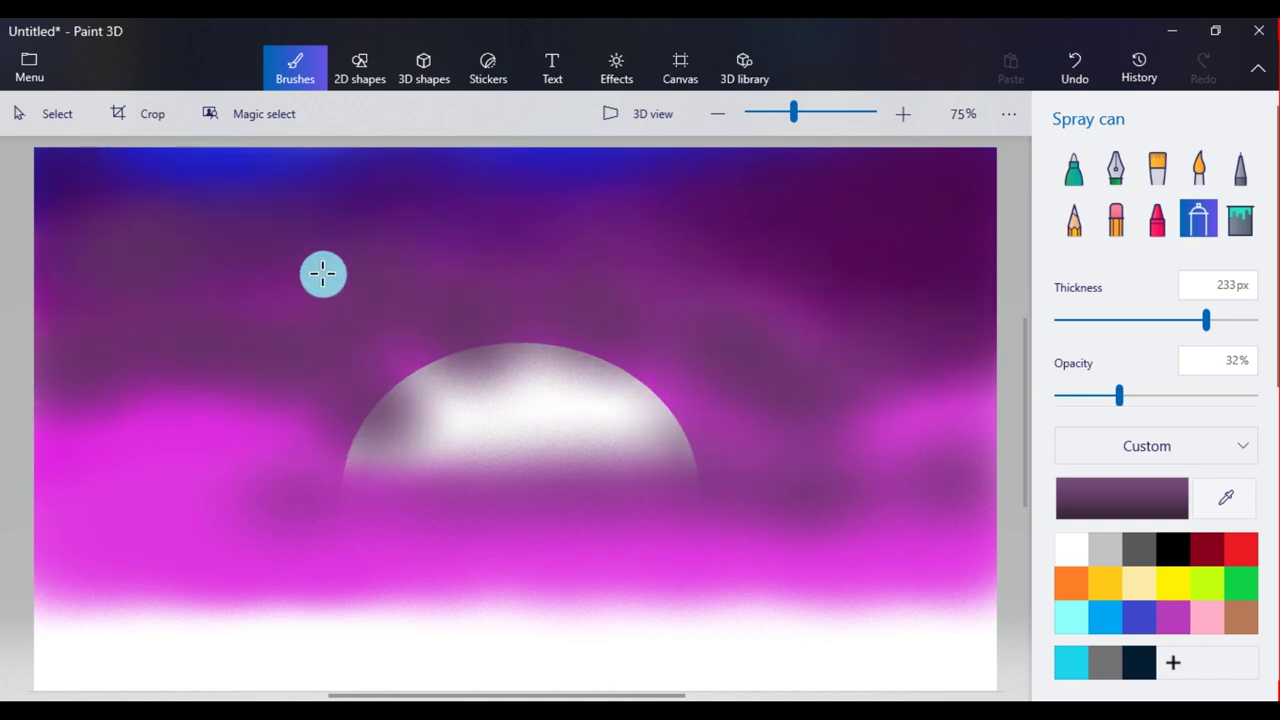
left_click_drag(178, 189, 522, 167)
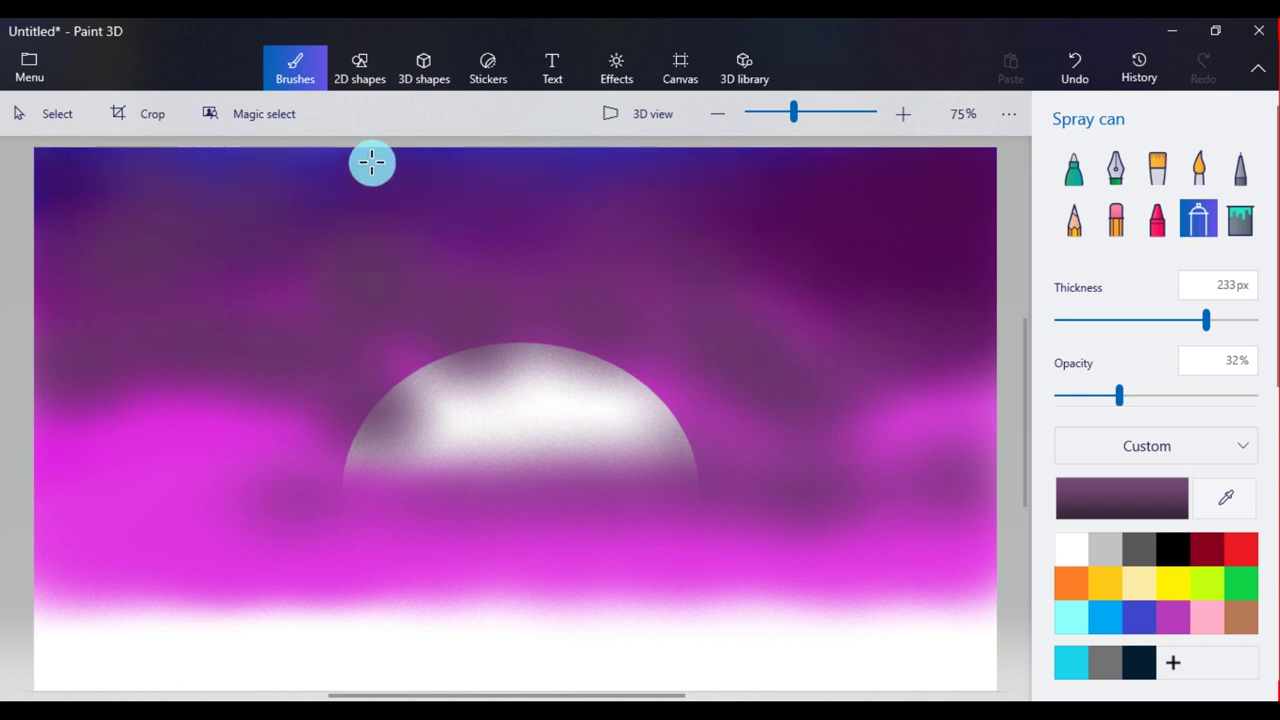
Step: Darken the spray colour to a near-black purple and shade the sky's upper-right corner
left_click(1121, 496)
left_click(523, 408)
left_click(537, 557)
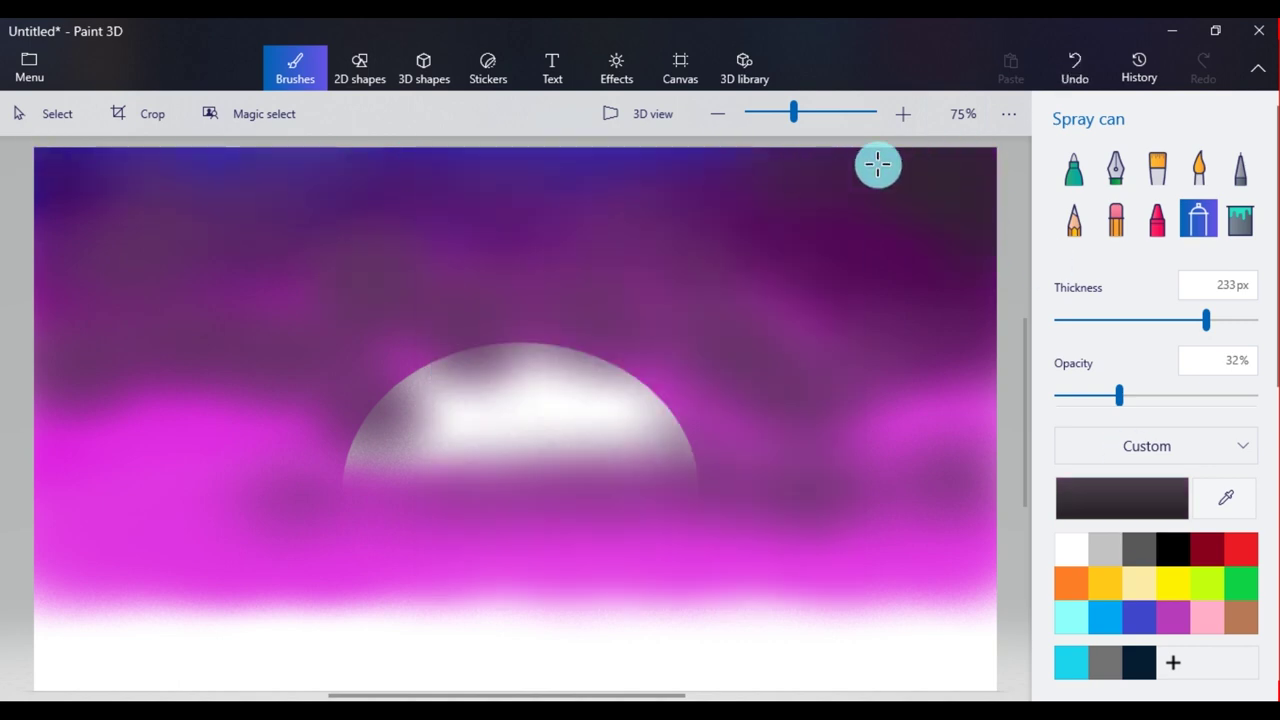
left_click_drag(964, 226, 911, 261)
Step: Lighten the spray colour to greyish purple, spray a misty band along the moon's base and undo the last stroke
left_click(1125, 506)
left_click(590, 408)
left_click(537, 557)
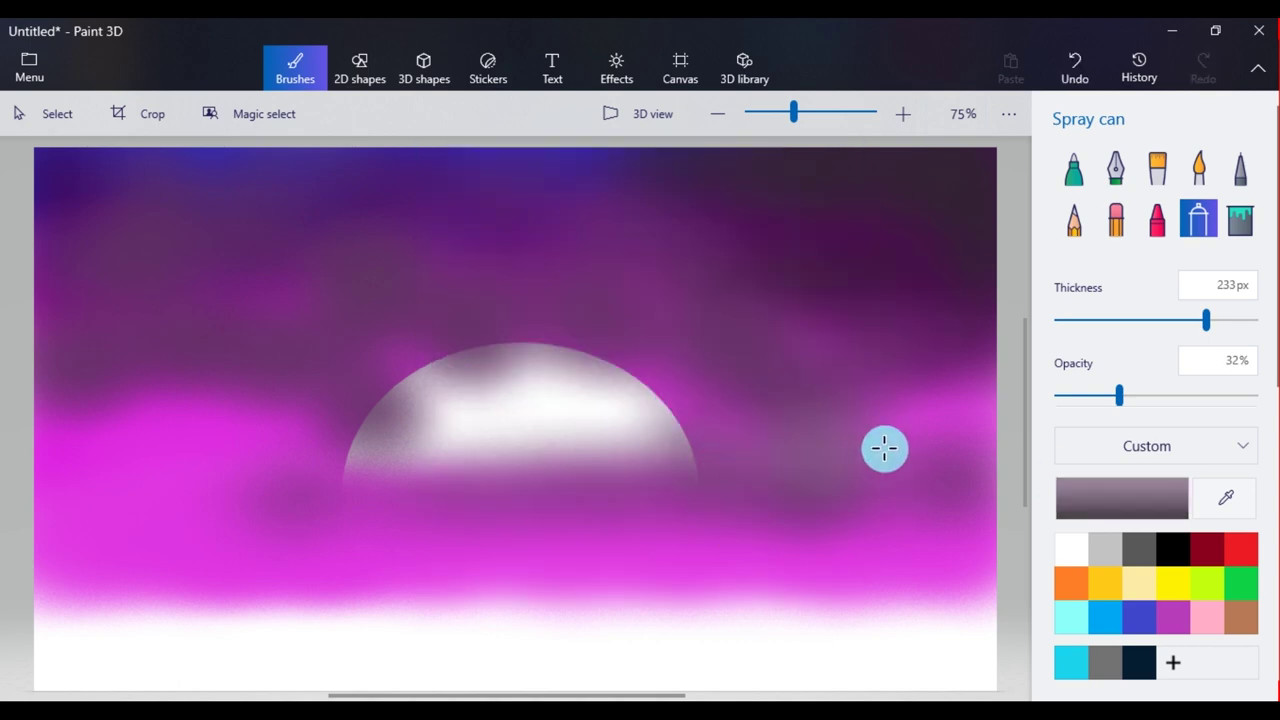
left_click_drag(764, 453, 414, 475)
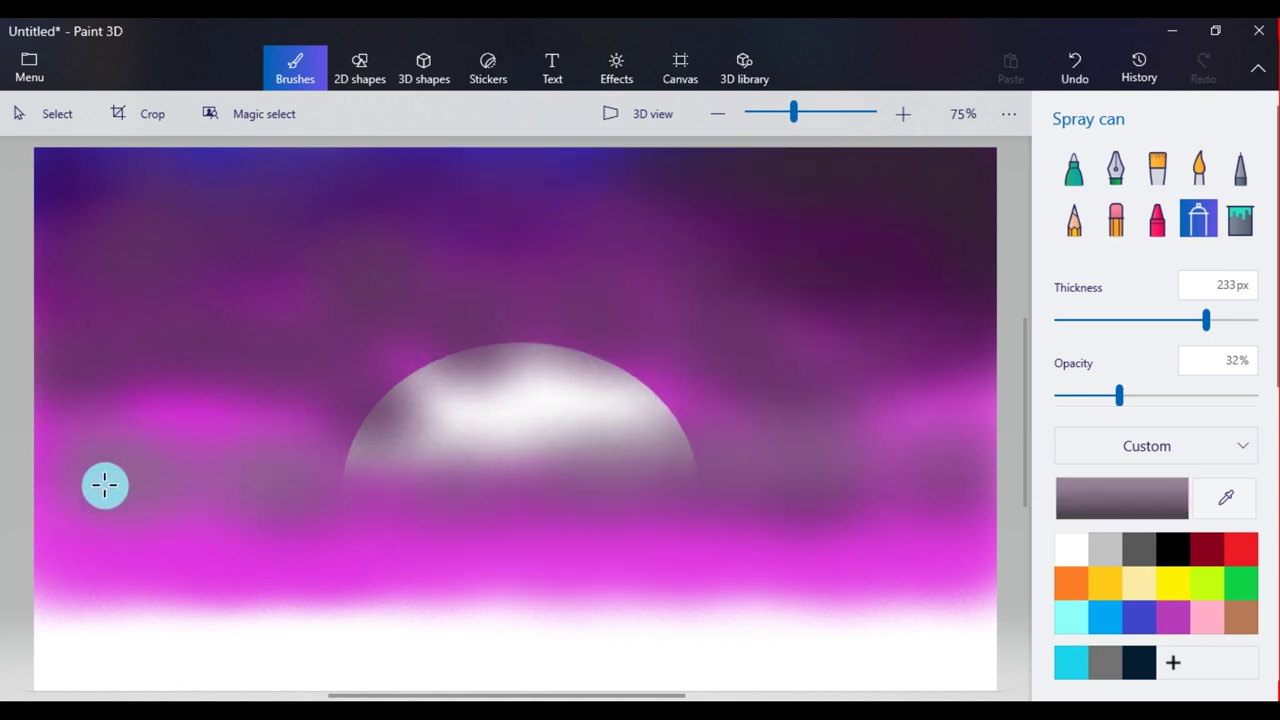
key("ctrl+z")
Step: Add rough cloud texture along the moon's base and around it with the 88 px Crayon at 14% opacity, switching to a stronger purple
left_click(1152, 222)
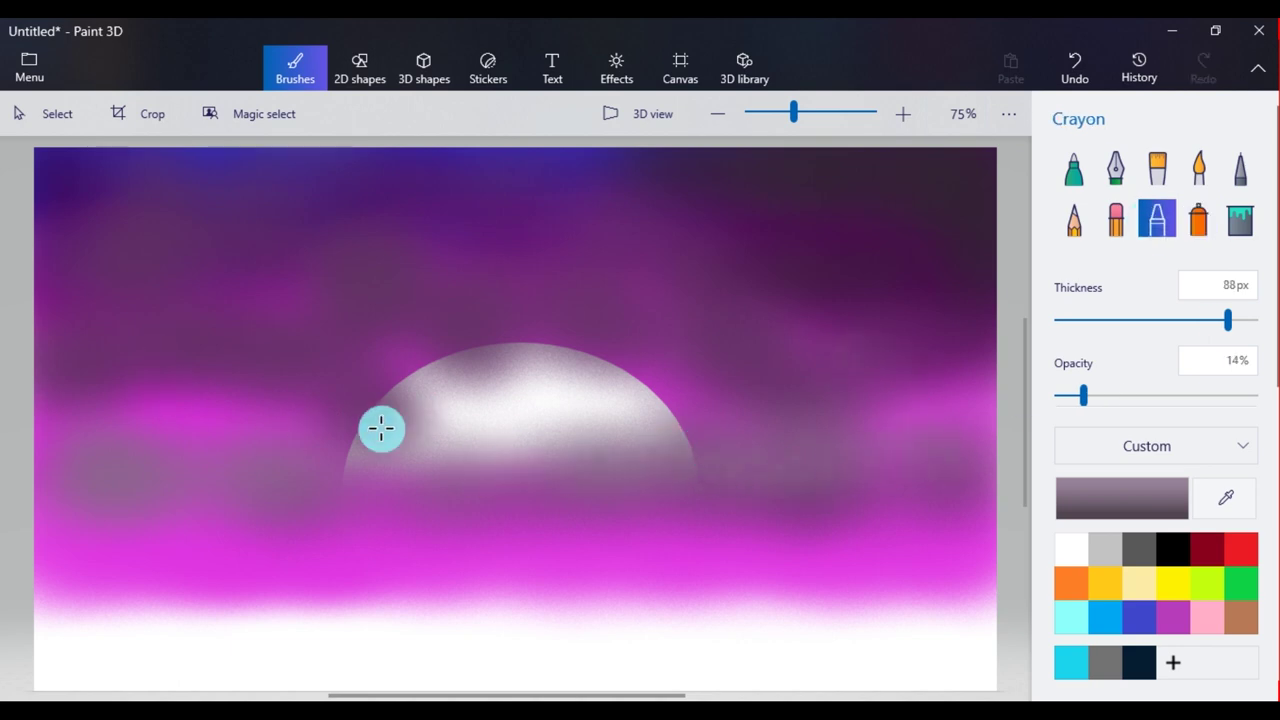
left_click(1122, 498)
left_click(573, 330)
left_click(539, 557)
left_click_drag(911, 341, 700, 359)
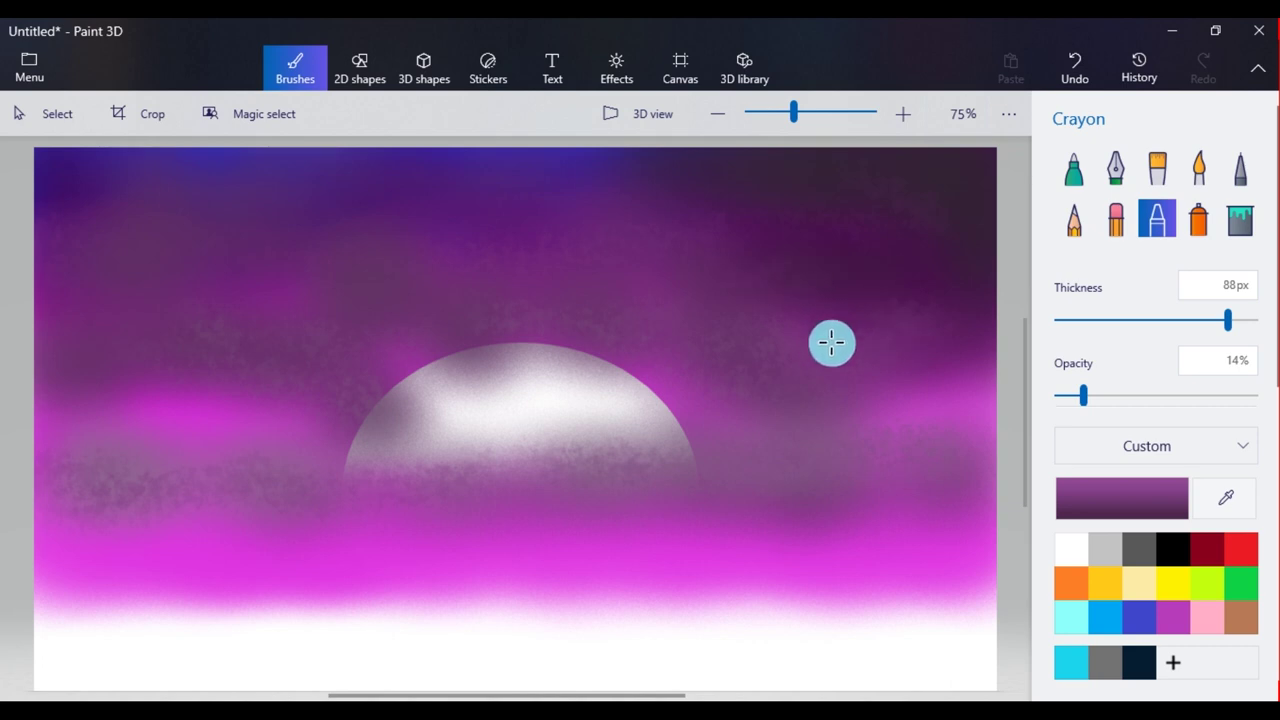
Step: Return to the Spray can, change the colour to bright magenta and spray glowing patches in the sky around the moon
left_click(1195, 225)
left_click(1122, 497)
key("Escape")
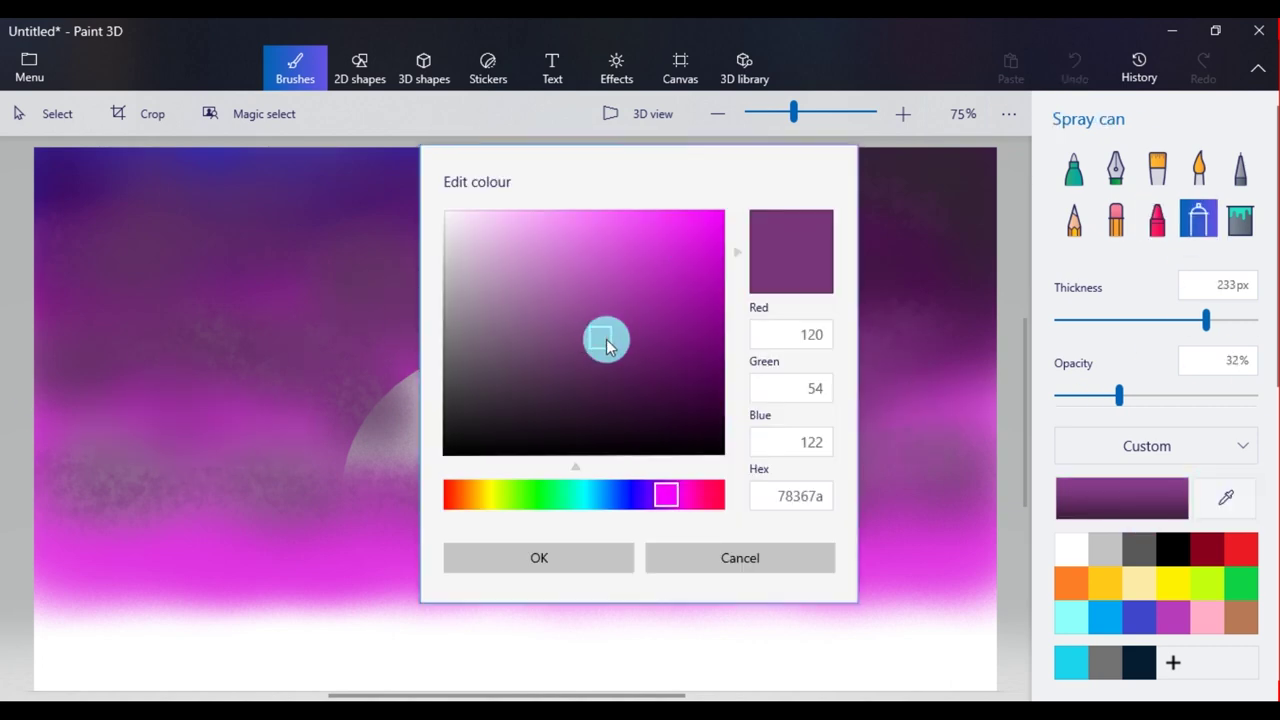
key("Escape")
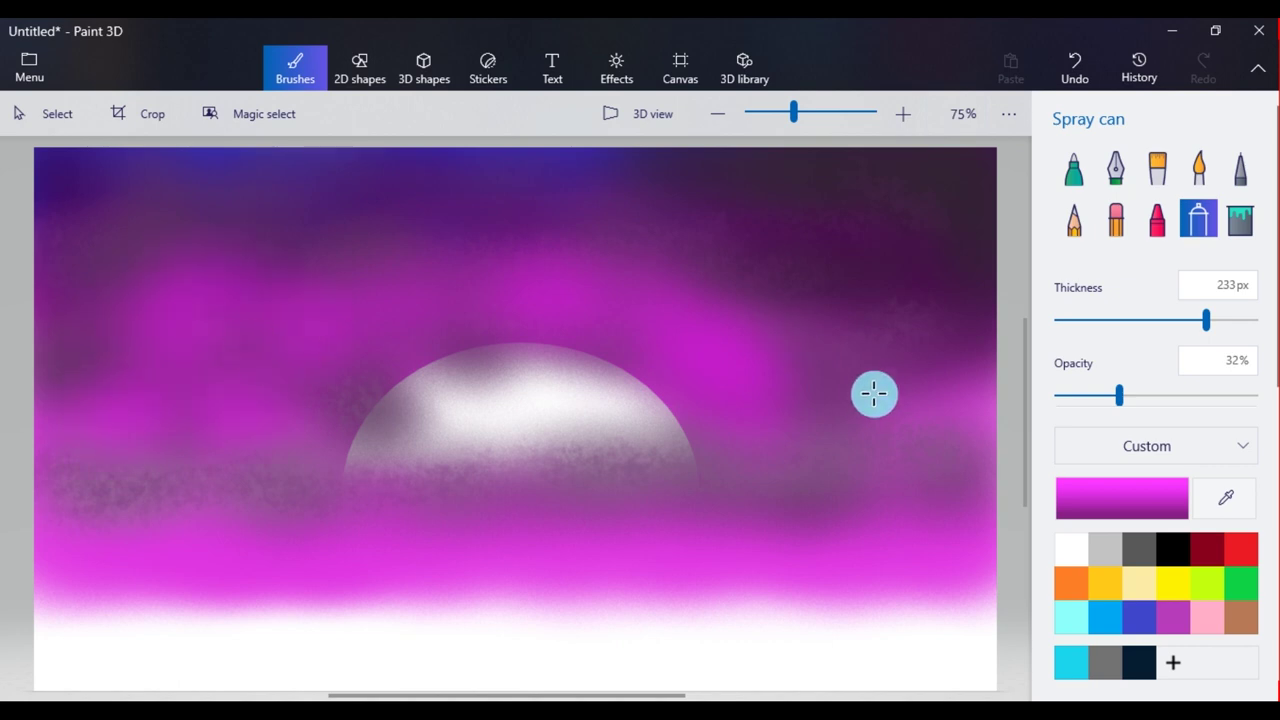
Step: Darken sky patches with black, and spray soft white highlights on the clouds left of the moon at 160 px and 9% opacity
left_click(1173, 548)
mouse_move(1143, 320)
left_mouse_down()
mouse_move(1088, 320)
mouse_move(1154, 320)
left_mouse_up()
left_click_drag(1119, 395, 1073, 395)
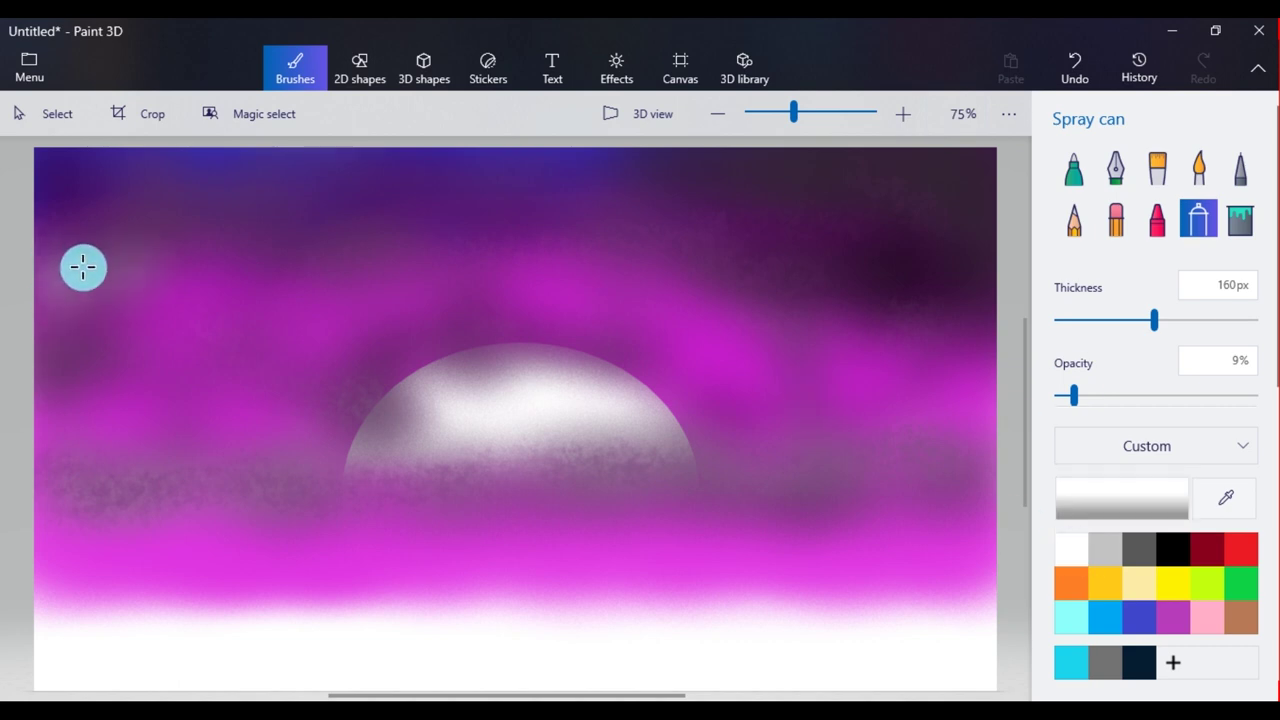
mouse_move(177, 245)
left_mouse_down()
mouse_move(197, 286)
mouse_move(149, 320)
mouse_move(33, 317)
left_mouse_up()
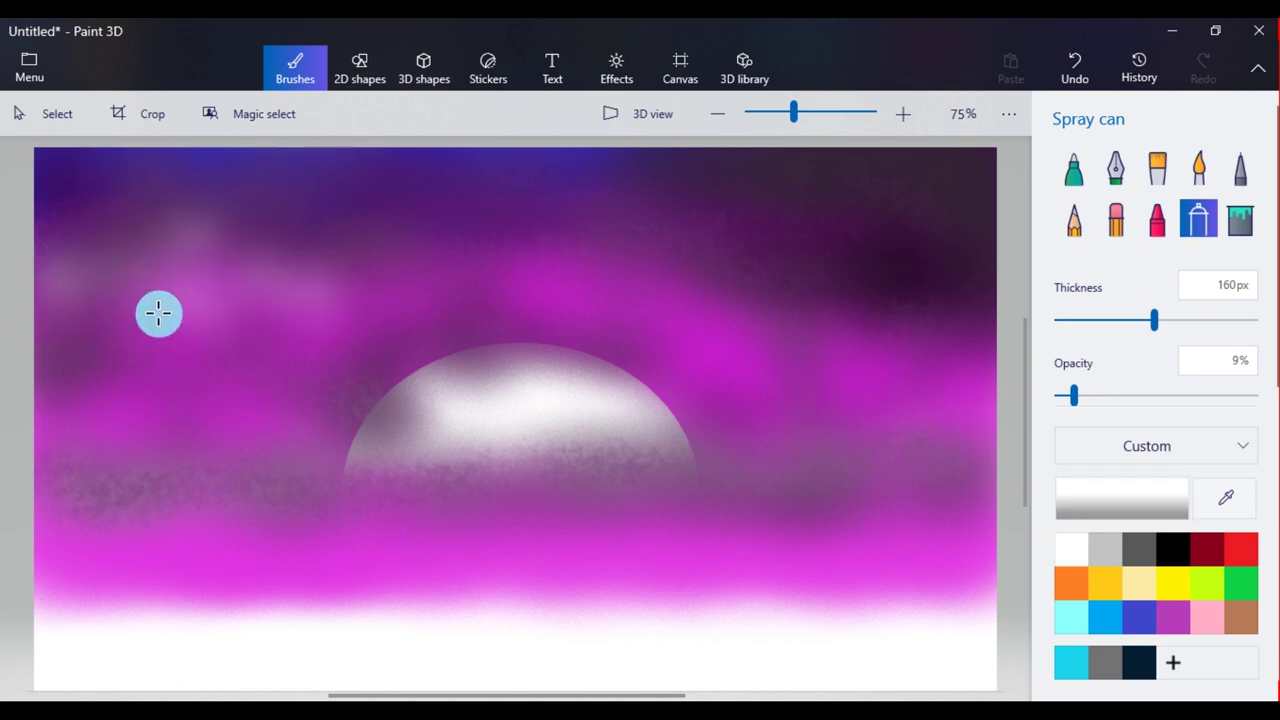
mouse_move(329, 329)
left_mouse_down()
mouse_move(94, 334)
mouse_move(23, 303)
left_mouse_up()
Step: Spray soft whitish highlights on the clouds right of the moon and in the blue sky above it
mouse_move(600, 313)
left_mouse_down()
mouse_move(760, 300)
mouse_move(709, 300)
mouse_move(679, 329)
left_mouse_up()
mouse_move(806, 259)
left_mouse_down()
mouse_move(691, 257)
mouse_move(837, 334)
mouse_move(674, 289)
mouse_move(778, 231)
left_mouse_up()
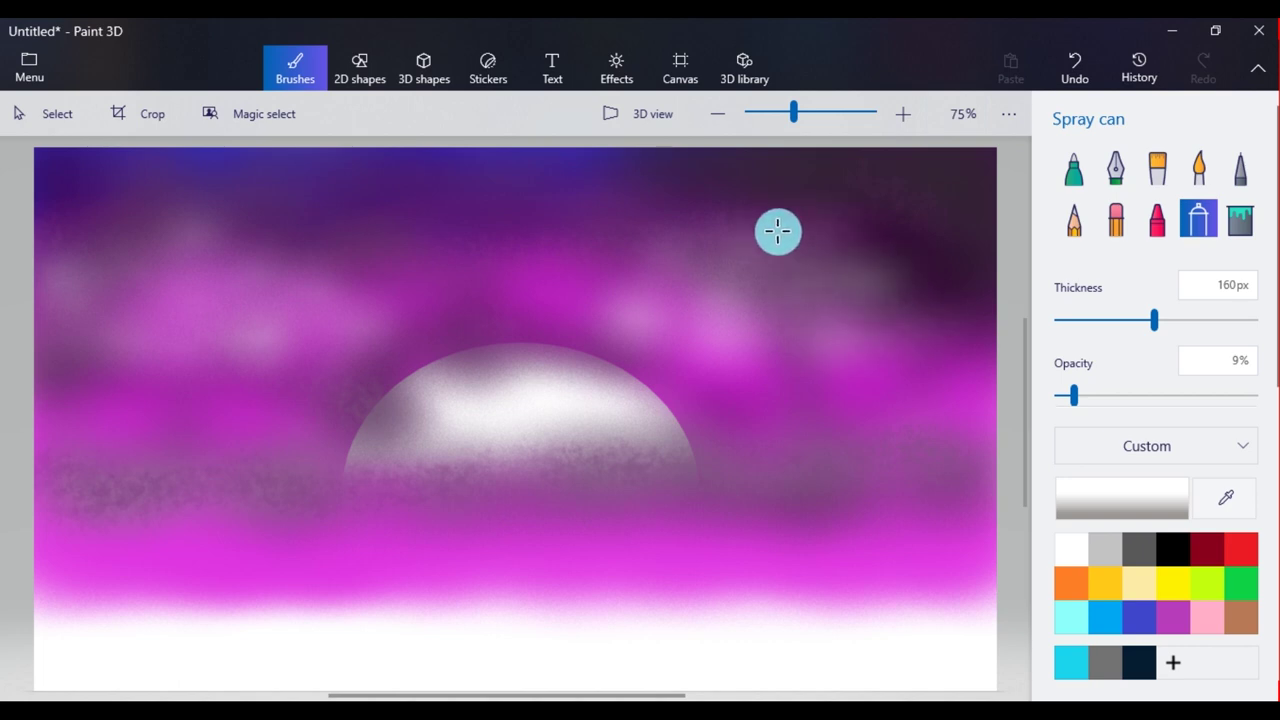
mouse_move(691, 294)
left_mouse_down()
mouse_move(943, 277)
mouse_move(824, 343)
left_mouse_up()
mouse_move(475, 187)
left_mouse_down()
mouse_move(246, 198)
mouse_move(411, 228)
mouse_move(482, 187)
left_mouse_up()
mouse_move(574, 222)
left_mouse_down()
mouse_move(626, 174)
mouse_move(483, 241)
left_mouse_up()
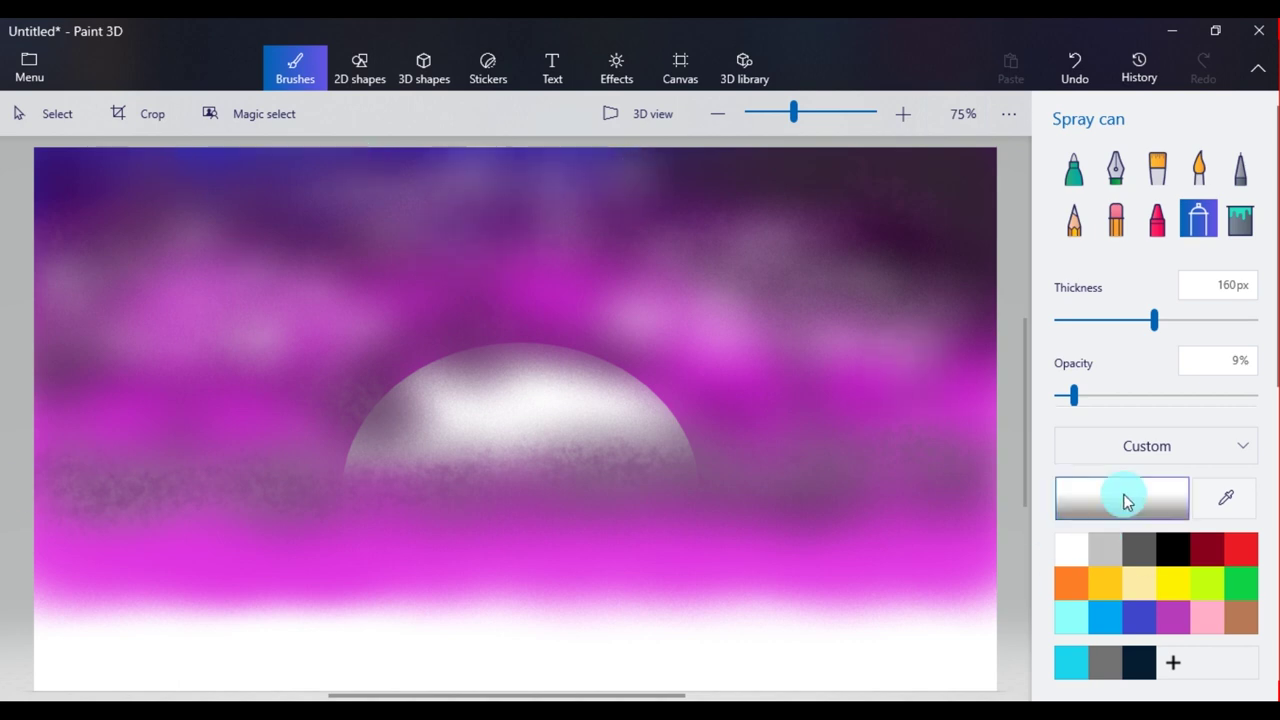
Step: Sample a colour from the sky, darken it to near-black grey and spray shadows over the highlighted clouds
left_click(1225, 498)
left_click(940, 408)
left_click(1121, 497)
left_click(531, 420)
left_click(528, 557)
mouse_move(642, 316)
left_mouse_down()
mouse_move(771, 345)
mouse_move(802, 222)
mouse_move(823, 343)
left_mouse_up()
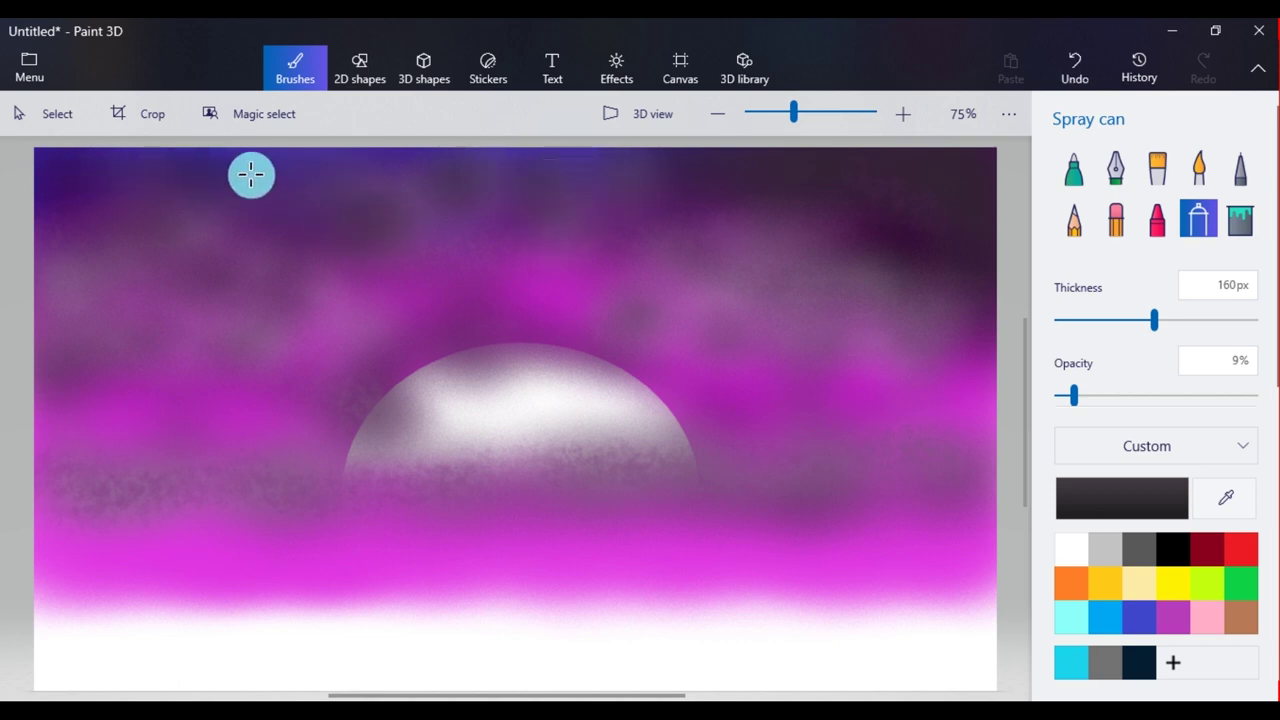
mouse_move(459, 252)
left_mouse_down()
mouse_move(412, 286)
mouse_move(486, 295)
mouse_move(589, 271)
left_mouse_up()
Step: Adjust the spray colour again, raise the opacity to 13% and shade the clouds to the right of the moon
left_click(1106, 495)
left_click(549, 400)
left_click(476, 553)
left_click_drag(1074, 395, 1082, 395)
left_click_drag(746, 291, 650, 310)
Step: Sample the blue-violet from the upper sky, mute it to a dark slate violet and spray the clouds left of the moon
left_click(1226, 498)
left_click(240, 165)
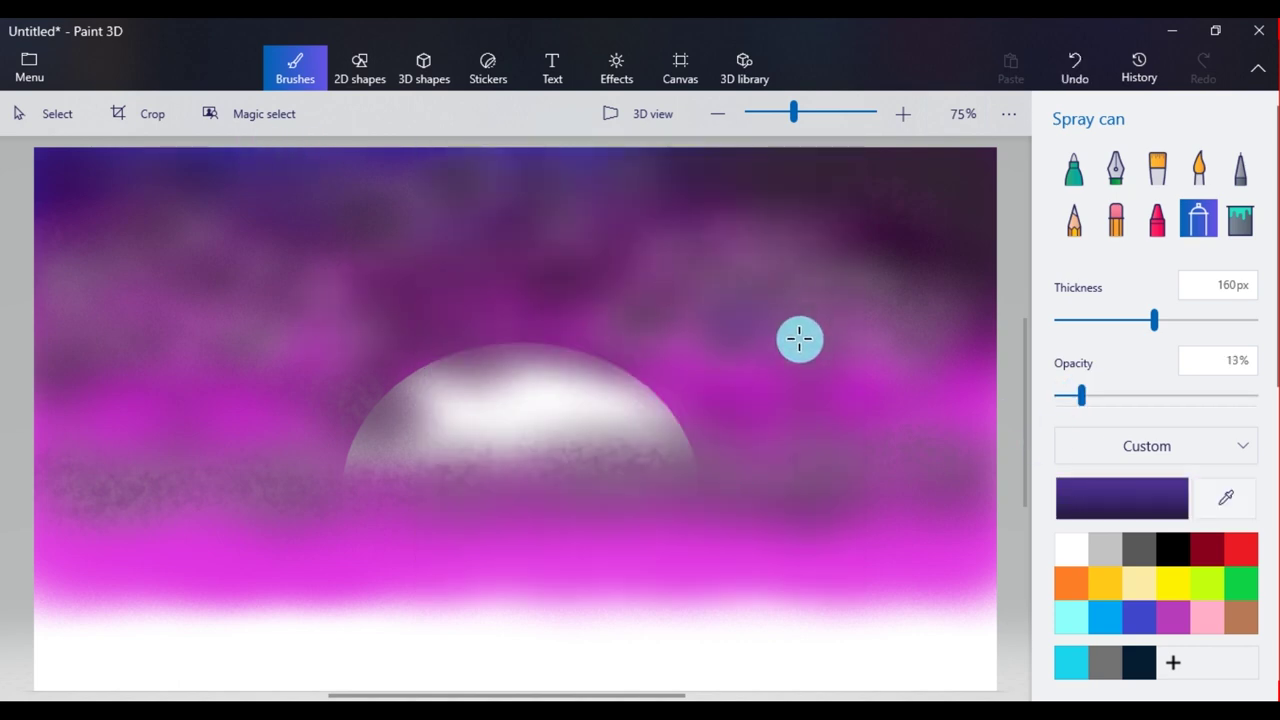
left_click(1121, 497)
left_click(583, 271)
left_click(586, 377)
left_click(537, 557)
mouse_move(258, 345)
left_mouse_down()
mouse_move(334, 343)
mouse_move(117, 289)
mouse_move(206, 243)
mouse_move(69, 335)
left_mouse_up()
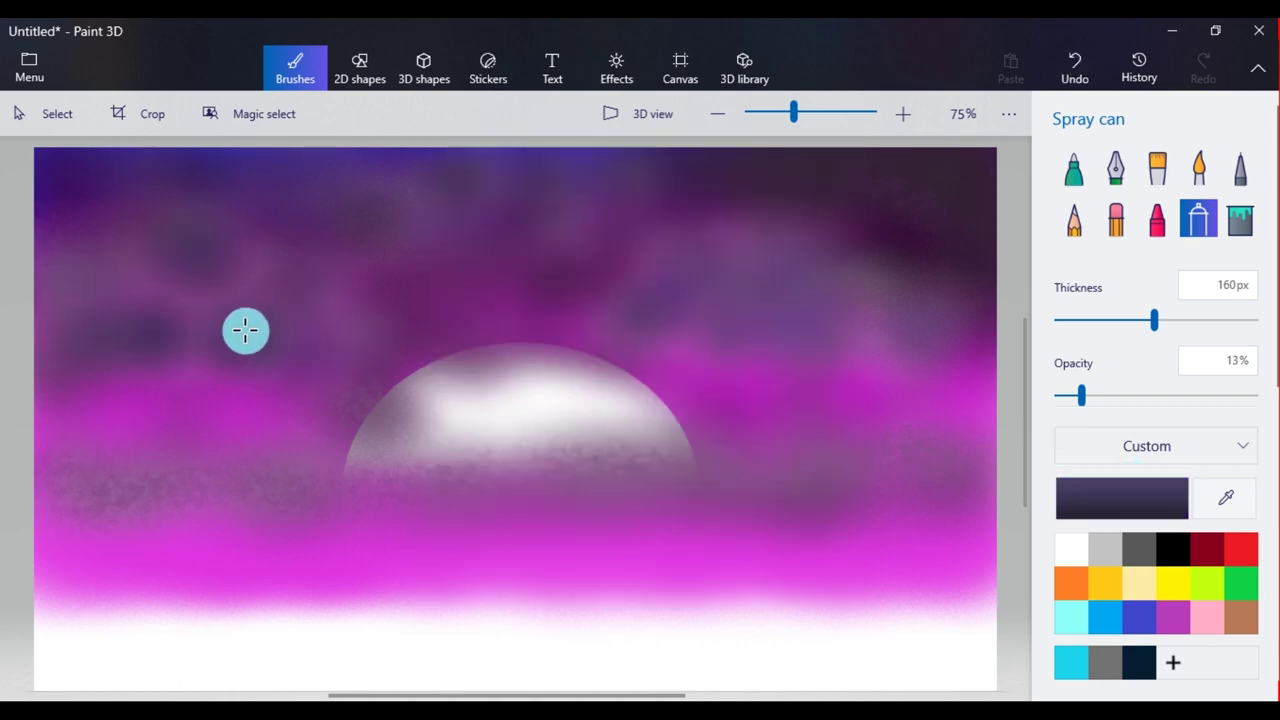
Step: Build up the dark slate-violet clouds across the upper-left sky and above the moon
mouse_move(135, 238)
left_mouse_down()
mouse_move(100, 277)
mouse_move(274, 339)
left_mouse_up()
left_click_drag(390, 247, 368, 186)
left_click_drag(474, 180, 373, 253)
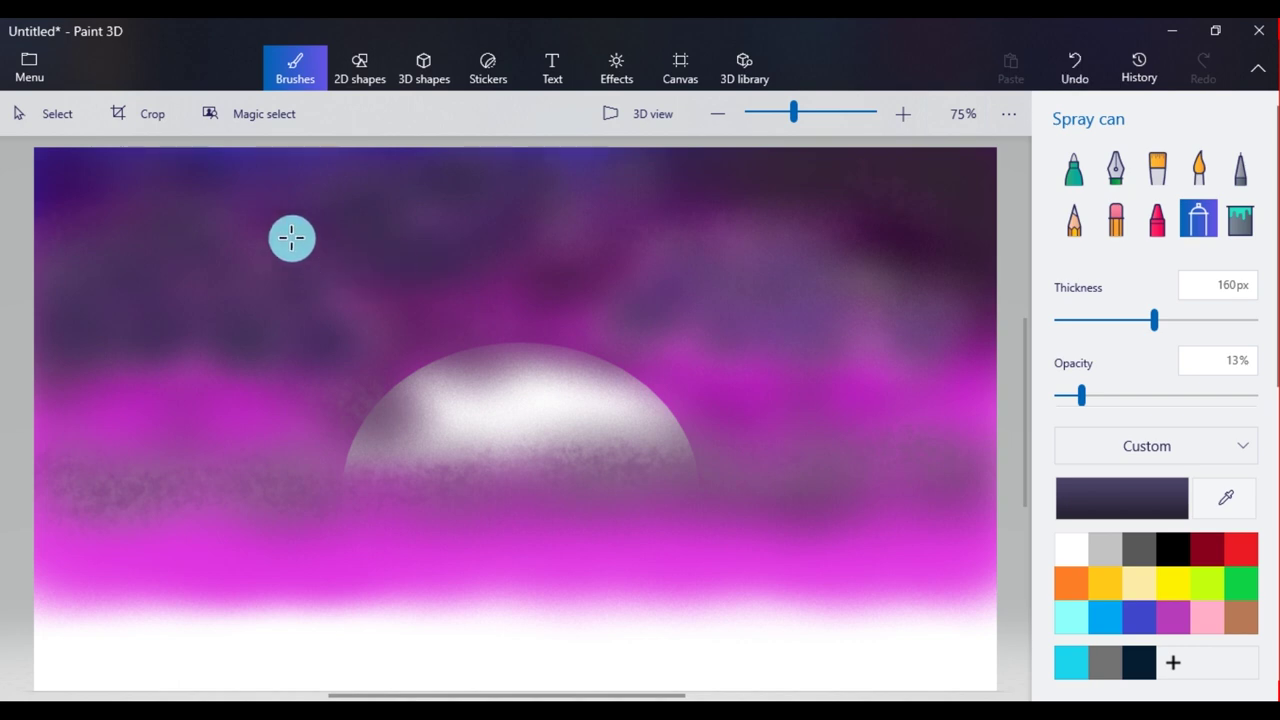
Step: Spread the dark slate-violet clouds around the moon's upper edge, over the right sky and down the lower-left side
mouse_move(562, 304)
left_mouse_down()
mouse_move(616, 315)
mouse_move(371, 335)
left_mouse_up()
mouse_move(757, 346)
left_mouse_down()
mouse_move(794, 334)
mouse_move(717, 283)
mouse_move(897, 320)
mouse_move(860, 271)
left_mouse_up()
mouse_move(677, 323)
left_mouse_down()
mouse_move(798, 378)
mouse_move(872, 363)
mouse_move(925, 390)
mouse_move(982, 357)
mouse_move(877, 404)
mouse_move(904, 413)
mouse_move(946, 395)
mouse_move(889, 440)
mouse_move(951, 346)
left_mouse_up()
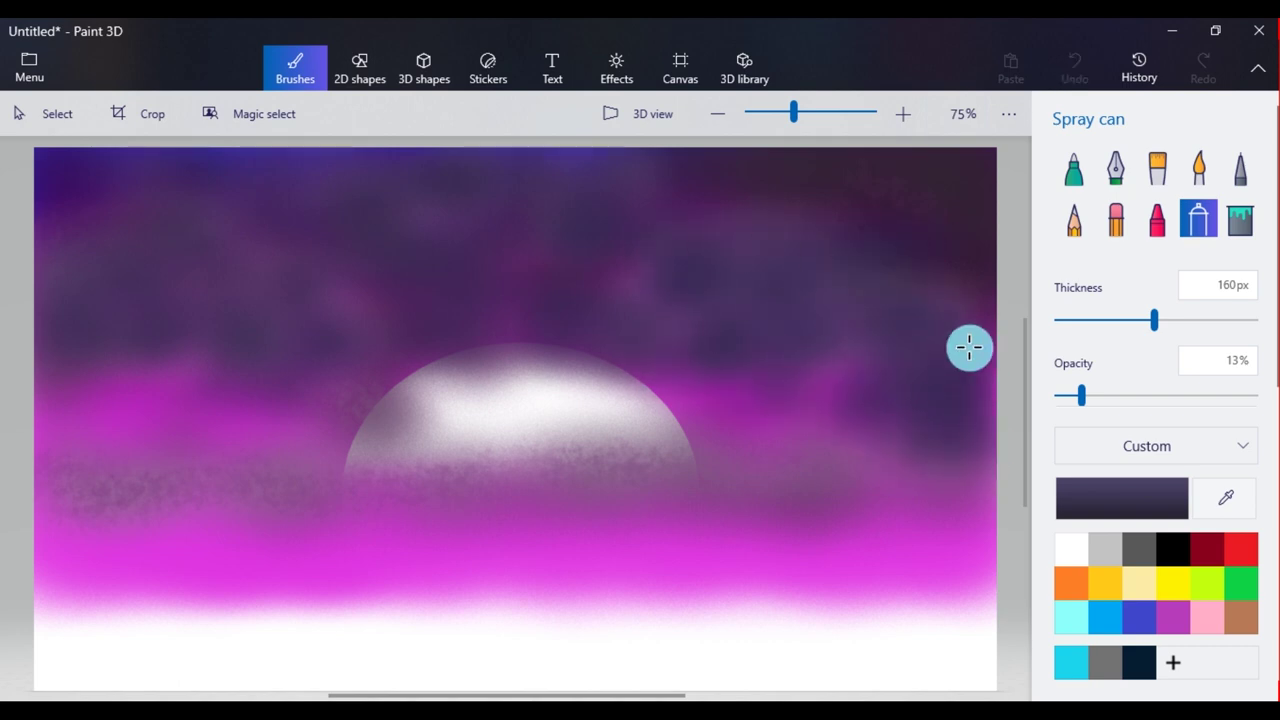
left_click_drag(105, 406, 36, 418)
left_click_drag(254, 394, 238, 413)
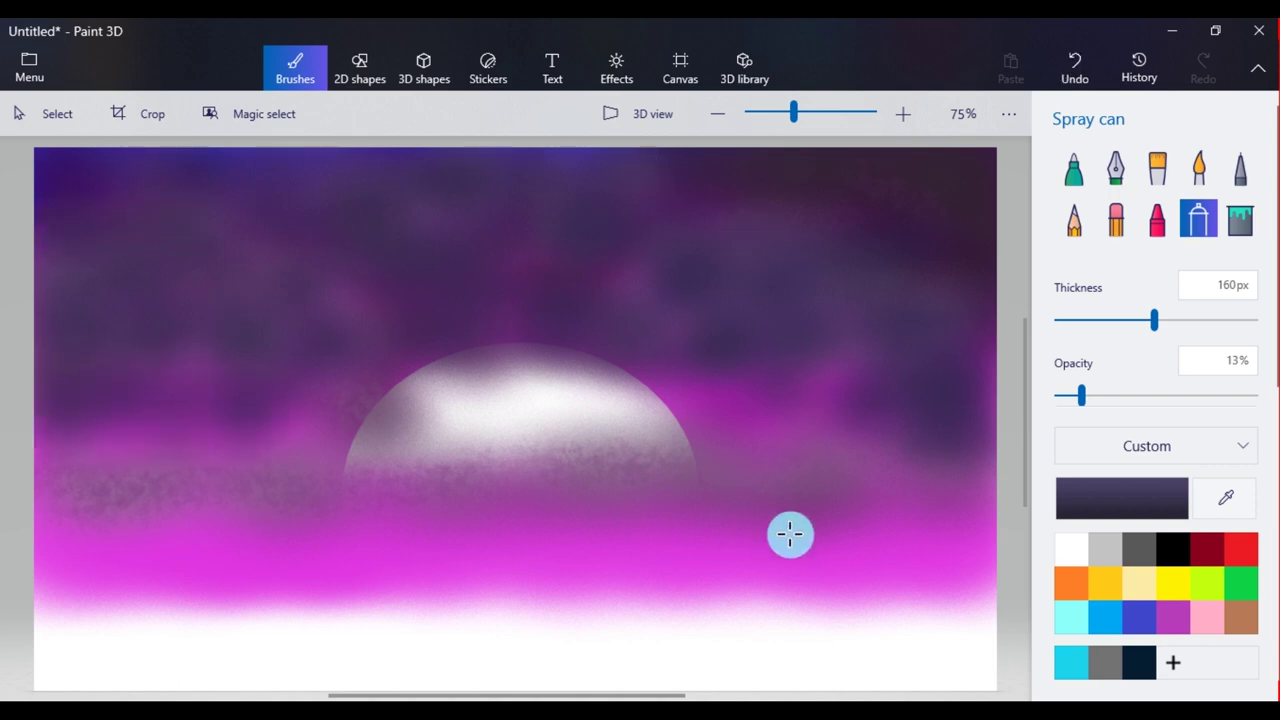
Step: Lighten the spray colour to a greyish violet and spray a band of mist across the horizon and the moon's base
left_click(1121, 497)
left_click_drag(586, 380, 480, 371)
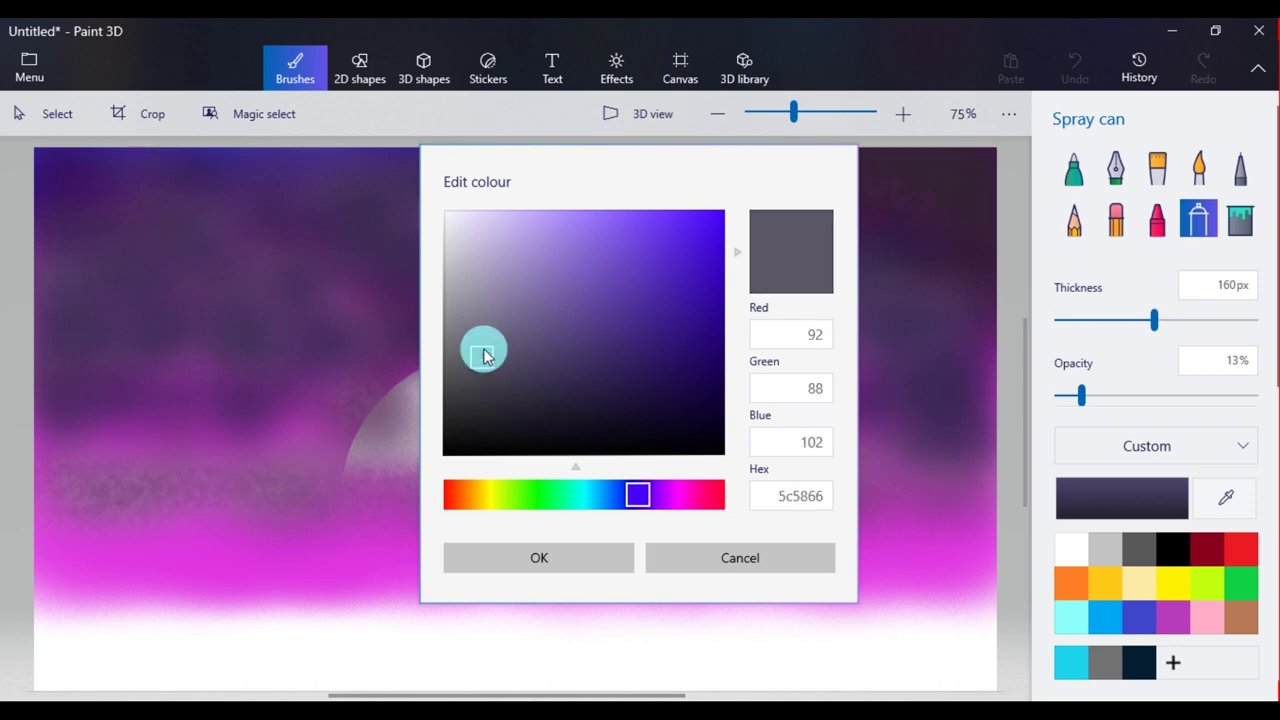
left_click(537, 557)
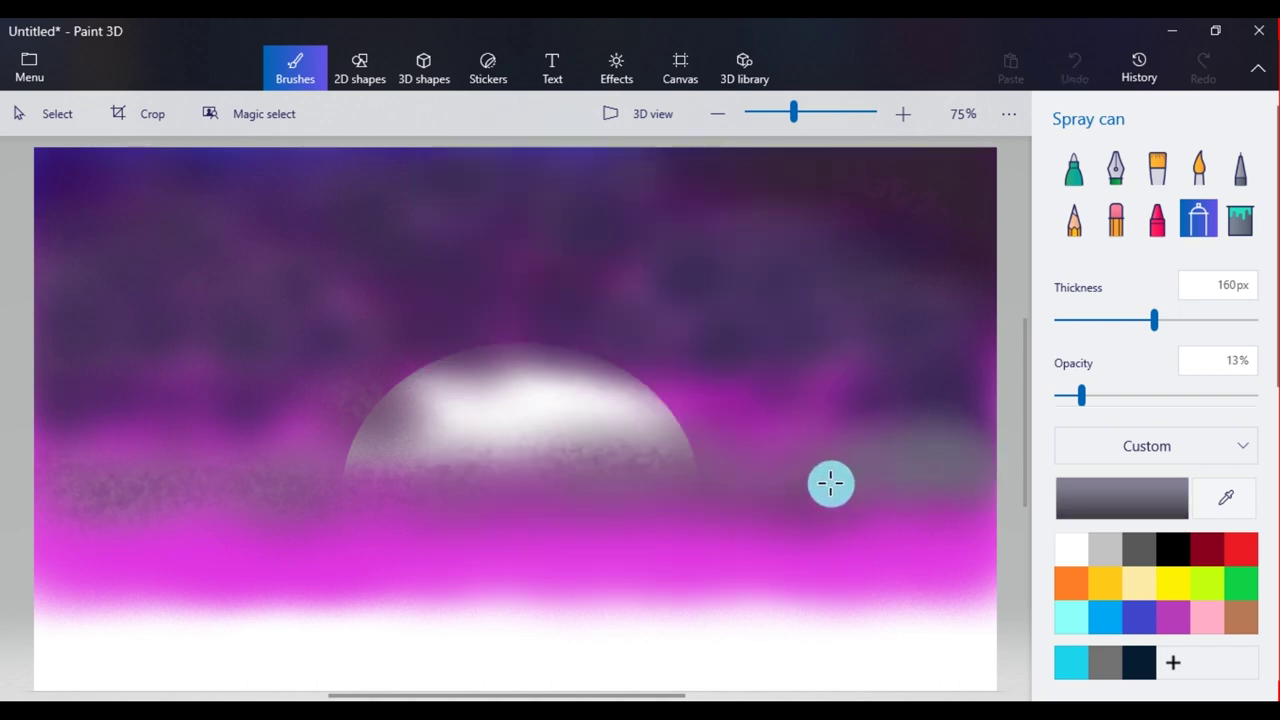
mouse_move(705, 473)
left_mouse_down()
mouse_move(673, 467)
mouse_move(655, 444)
mouse_move(637, 480)
mouse_move(602, 465)
mouse_move(535, 488)
mouse_move(338, 489)
mouse_move(358, 465)
mouse_move(206, 455)
mouse_move(145, 431)
mouse_move(61, 471)
mouse_move(190, 500)
mouse_move(365, 497)
left_mouse_up()
Step: Sample the magenta from the lower sky and spray it beneath the grey mist to redefine the horizon line
left_click(1241, 510)
left_click(620, 552)
mouse_move(607, 501)
left_mouse_down()
mouse_move(929, 508)
mouse_move(141, 503)
left_mouse_up()
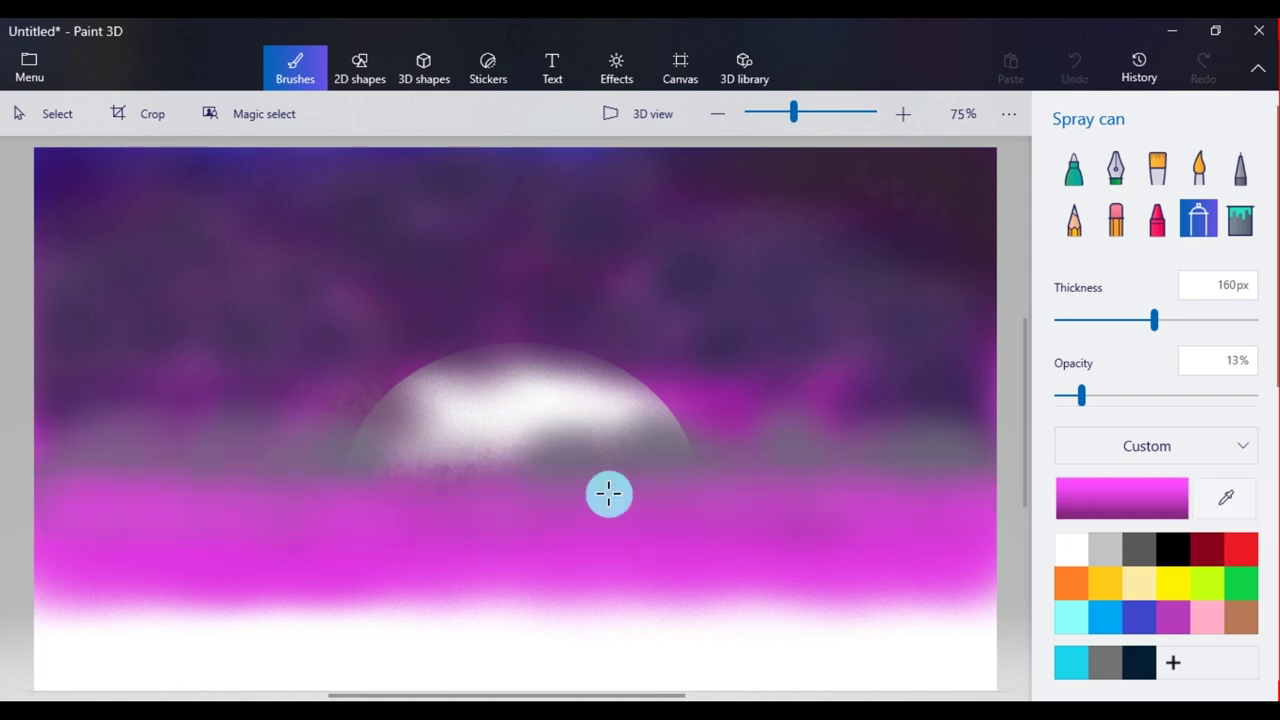
Step: Darken the magenta to deep purple, raise the spray thickness to 176 px and spray a dark band beneath the grey mist
left_click(1122, 498)
mouse_move(640, 235)
left_mouse_down()
mouse_move(717, 209)
mouse_move(714, 357)
left_mouse_up()
left_click(539, 557)
mouse_move(815, 518)
left_mouse_down()
mouse_move(899, 537)
mouse_move(632, 527)
left_mouse_up()
left_click_drag(1154, 320, 1165, 320)
mouse_move(758, 520)
left_mouse_down()
mouse_move(325, 515)
mouse_move(731, 537)
left_mouse_up()
Step: Lower the spray opacity to 5% and glaze the deep purple over the clouds from the upper-left sky to the right
left_click_drag(1081, 396, 1065, 396)
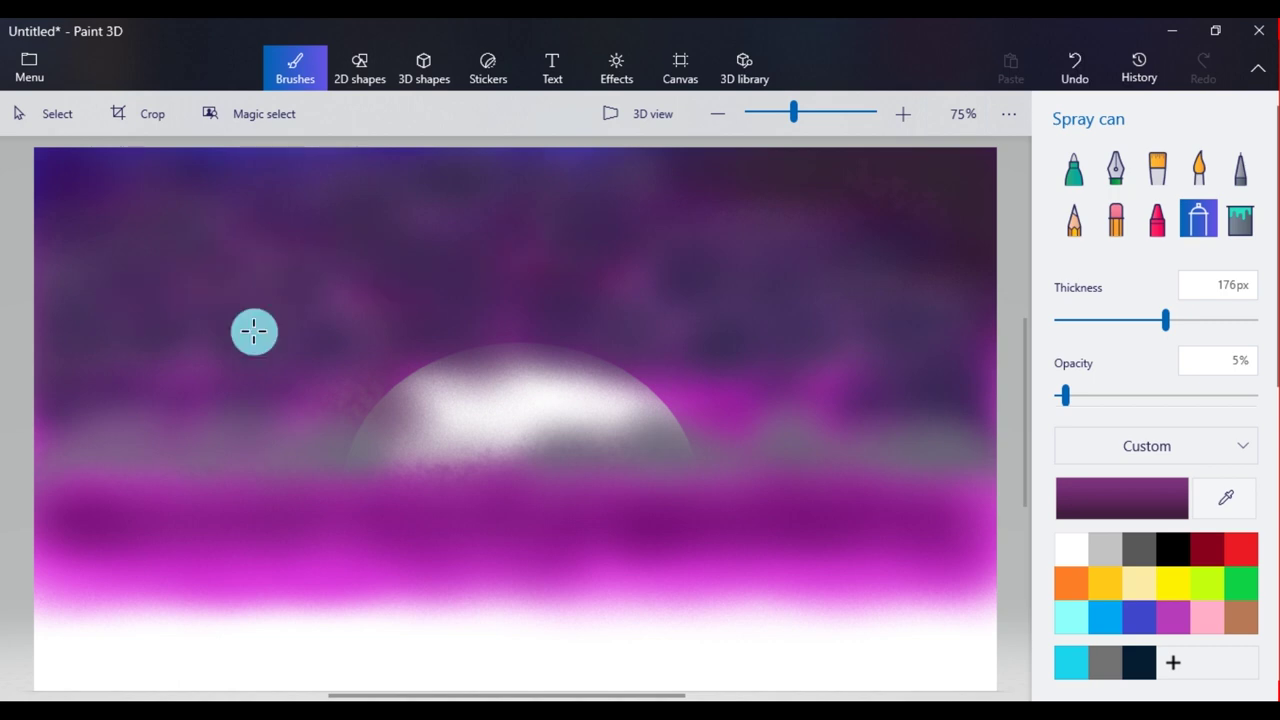
mouse_move(220, 266)
left_mouse_down()
mouse_move(357, 328)
mouse_move(952, 350)
mouse_move(753, 255)
mouse_move(496, 182)
mouse_move(337, 194)
mouse_move(350, 162)
left_mouse_up()
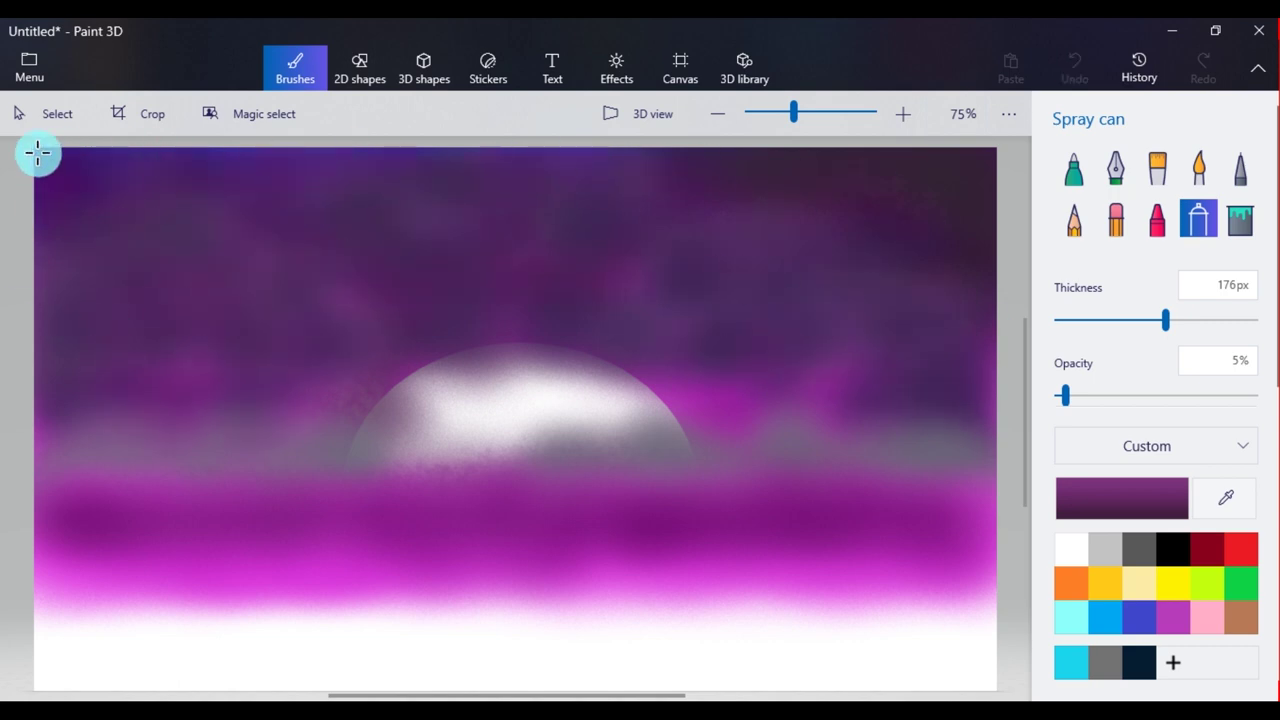
mouse_move(288, 244)
left_mouse_down()
mouse_move(792, 383)
mouse_move(219, 391)
mouse_move(859, 343)
left_mouse_up()
Step: Spray soft white highlights at 5% opacity onto the grey mist on both sides of the moon
left_click(1071, 549)
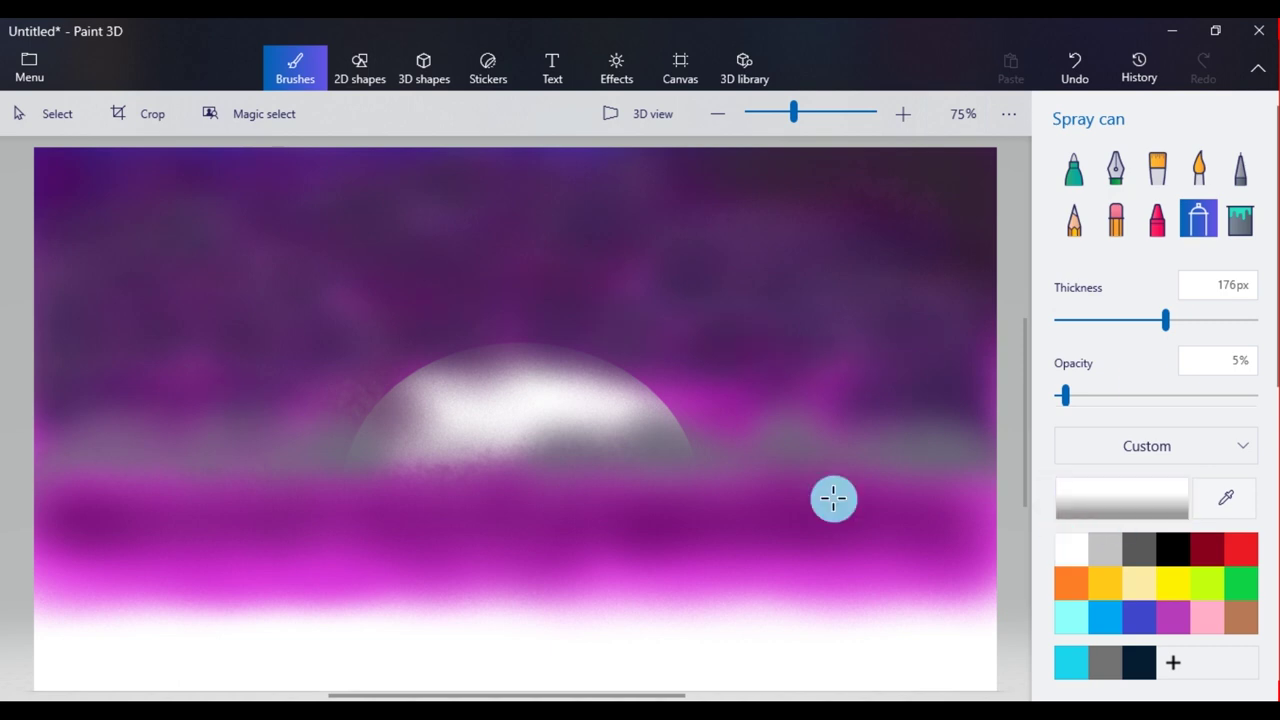
left_click(916, 446)
mouse_move(771, 446)
left_mouse_down()
mouse_move(389, 429)
mouse_move(266, 434)
mouse_move(462, 457)
mouse_move(220, 451)
mouse_move(791, 452)
left_mouse_up()
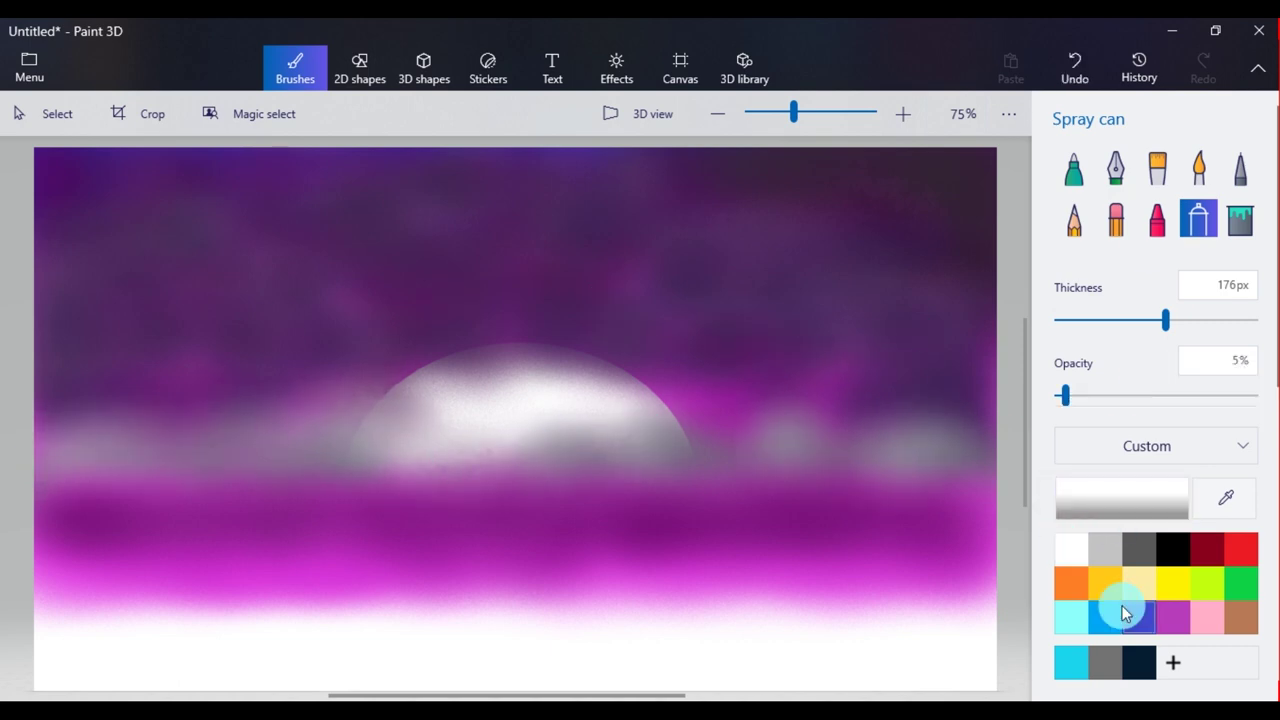
Step: Switch to the Marker and mix a very dark navy starting from the indigo swatch
left_click(1139, 617)
left_click(1076, 184)
left_click(1139, 617)
left_click(598, 403)
left_click(620, 561)
left_click_drag(34, 518, 974, 511)
key("ctrl+z")
left_click_drag(35, 519, 188, 528)
key("ctrl+z")
left_click_drag(30, 514, 991, 490)
key("ctrl+z")
left_click_drag(35, 509, 996, 502)
key("ctrl+z")
Step: Draw a dark navy horizon line across the canvas and thicken it below into a solid band with the 10 px Marker
left_click_drag(28, 523, 996, 517)
left_click(1139, 617)
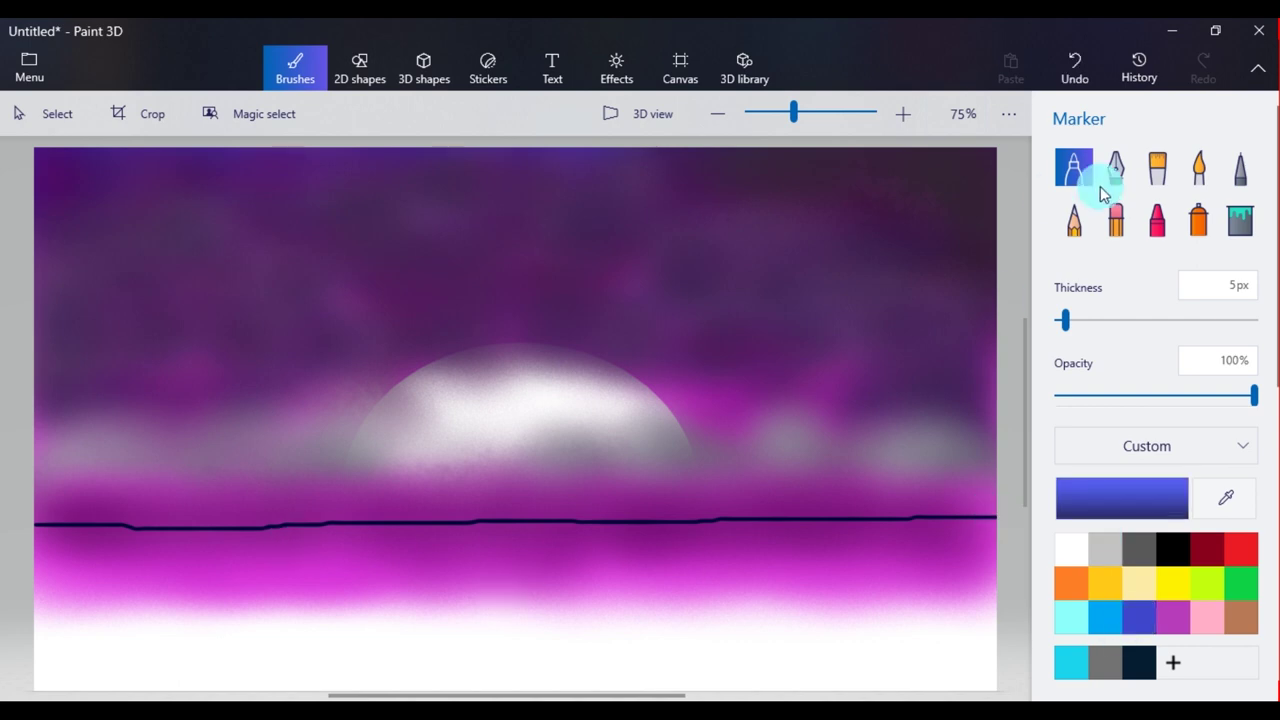
left_click_drag(1065, 320, 1076, 320)
mouse_move(45, 545)
left_mouse_down()
mouse_move(62, 542)
mouse_move(37, 532)
mouse_move(95, 528)
left_mouse_up()
left_click(1225, 498)
left_click(690, 522)
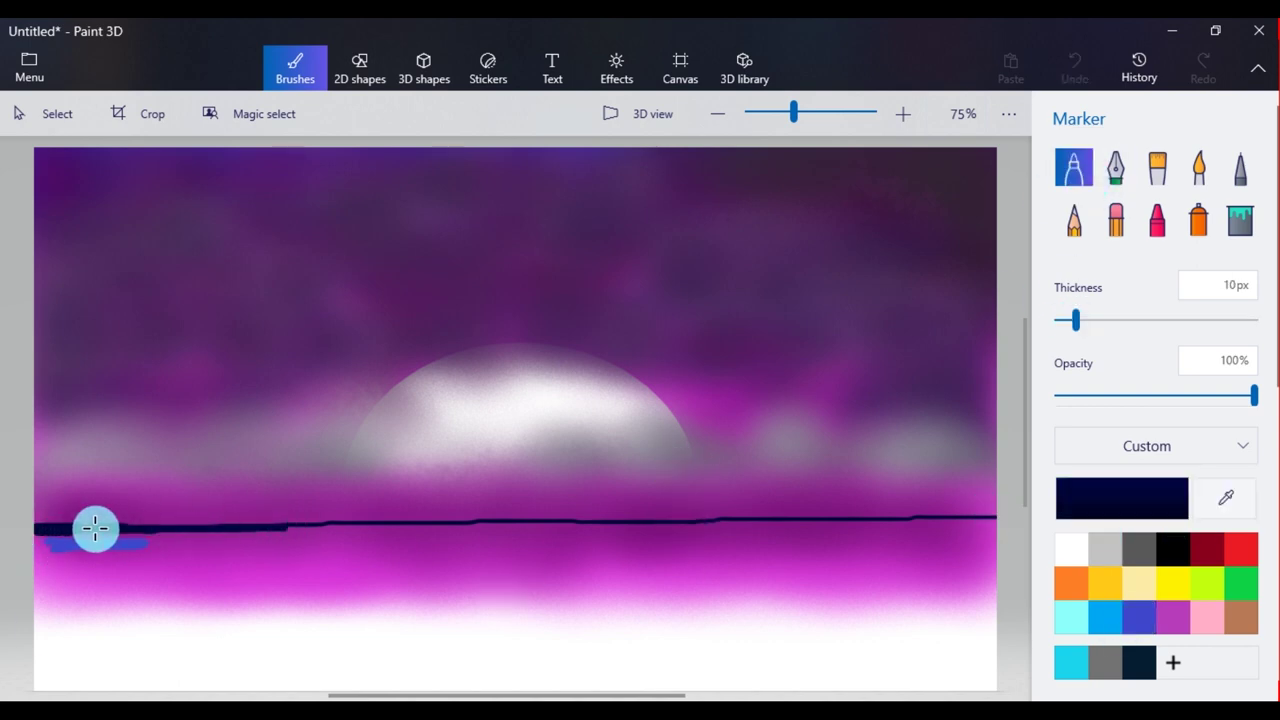
mouse_move(211, 527)
left_mouse_down()
mouse_move(937, 520)
mouse_move(74, 534)
mouse_move(1009, 529)
mouse_move(180, 546)
left_mouse_up()
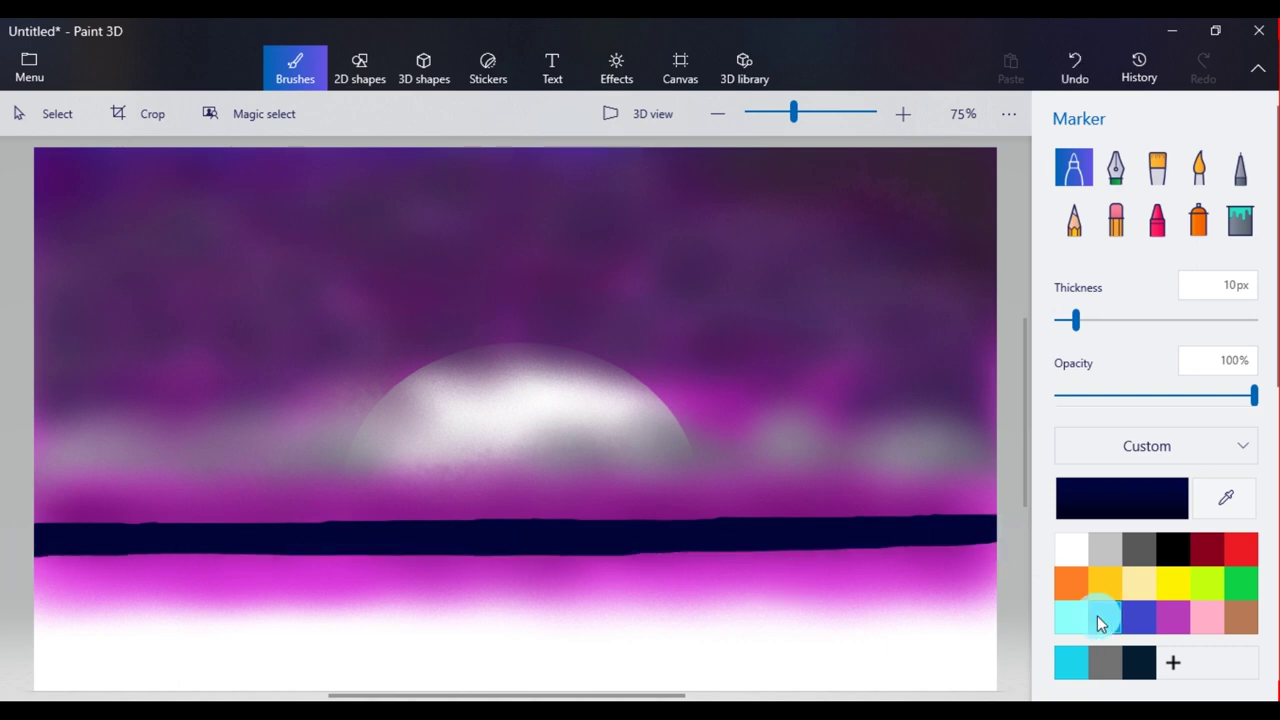
Step: Mix a darker teal blue from the blue swatch and paint it with the Marker along the navy band's lower edge
left_click(1100, 620)
left_click(1122, 499)
left_click_drag(720, 225, 713, 292)
left_click(545, 556)
mouse_move(460, 563)
left_mouse_down()
mouse_move(609, 551)
mouse_move(391, 543)
mouse_move(676, 545)
left_mouse_up()
Step: Spray the teal blue over the water band with the Spray can at 80% opacity
left_click(1198, 220)
mouse_move(1254, 396)
left_mouse_down()
mouse_move(1068, 397)
mouse_move(1134, 398)
left_mouse_up()
left_click_drag(688, 547, 795, 552)
left_click_drag(1134, 400, 1215, 404)
mouse_move(692, 546)
left_mouse_down()
mouse_move(772, 552)
mouse_move(469, 543)
mouse_move(256, 561)
mouse_move(394, 546)
mouse_move(809, 551)
mouse_move(374, 577)
mouse_move(840, 571)
mouse_move(594, 537)
mouse_move(660, 537)
left_mouse_up()
mouse_move(756, 571)
left_mouse_down()
mouse_move(197, 554)
mouse_move(859, 557)
mouse_move(729, 534)
left_mouse_up()
left_click_drag(375, 542, 99, 565)
Step: Spray indigo along the top of the water and blend it into the teal at 38 px and 80% opacity
left_click(1139, 617)
mouse_move(290, 535)
left_mouse_down()
mouse_move(100, 543)
mouse_move(991, 523)
mouse_move(910, 539)
left_mouse_up()
mouse_move(86, 548)
left_mouse_down()
mouse_move(143, 533)
mouse_move(30, 544)
left_mouse_up()
mouse_move(514, 530)
left_mouse_down()
mouse_move(361, 527)
mouse_move(521, 535)
left_mouse_up()
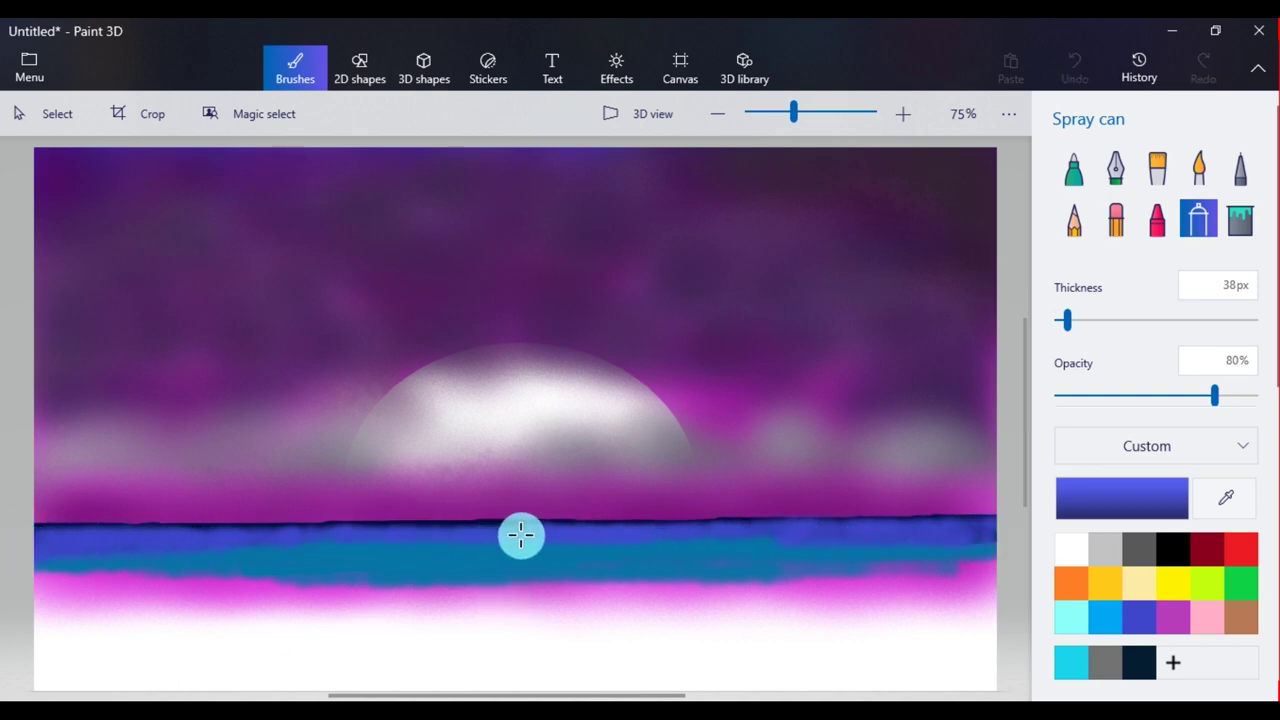
mouse_move(273, 534)
left_mouse_down()
mouse_move(110, 537)
mouse_move(577, 532)
mouse_move(497, 554)
mouse_move(366, 561)
mouse_move(443, 579)
mouse_move(331, 562)
mouse_move(780, 561)
left_mouse_up()
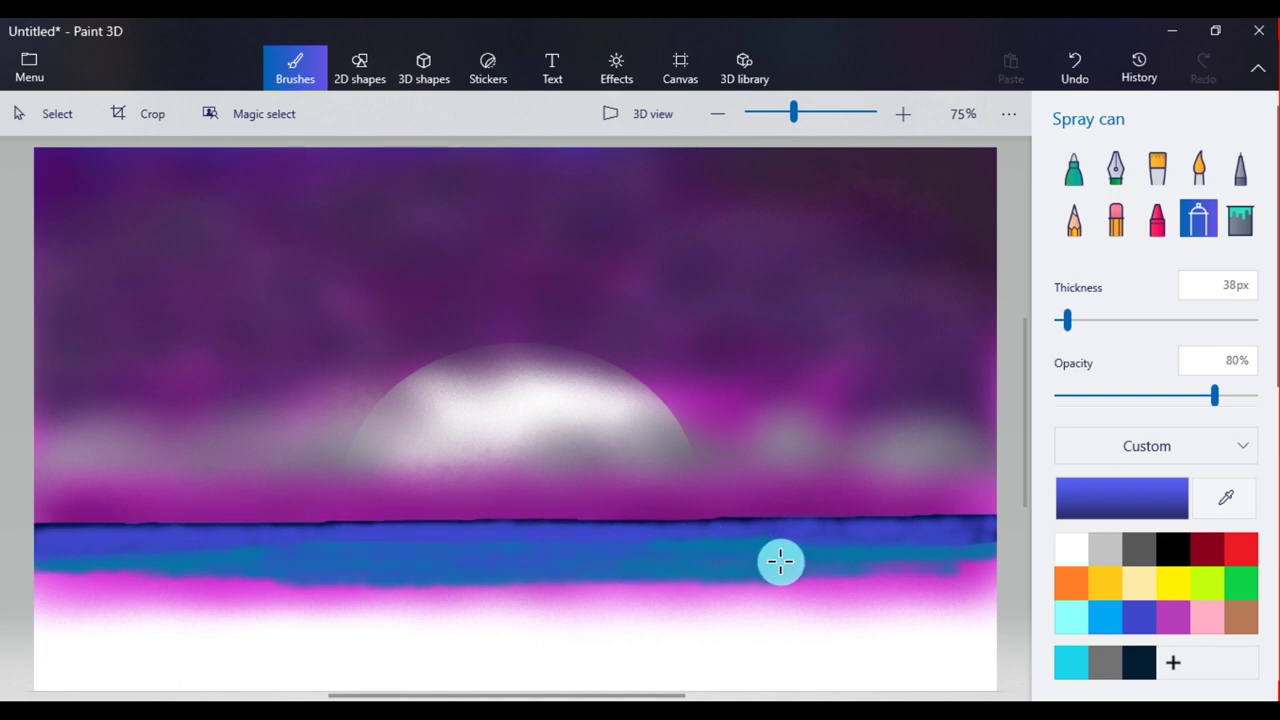
Step: Darken the indigo, spray dark streaks through the water and cover the water's left part using the 10 px Marker
left_click(1122, 498)
left_click_drag(646, 266, 657, 330)
left_click(577, 560)
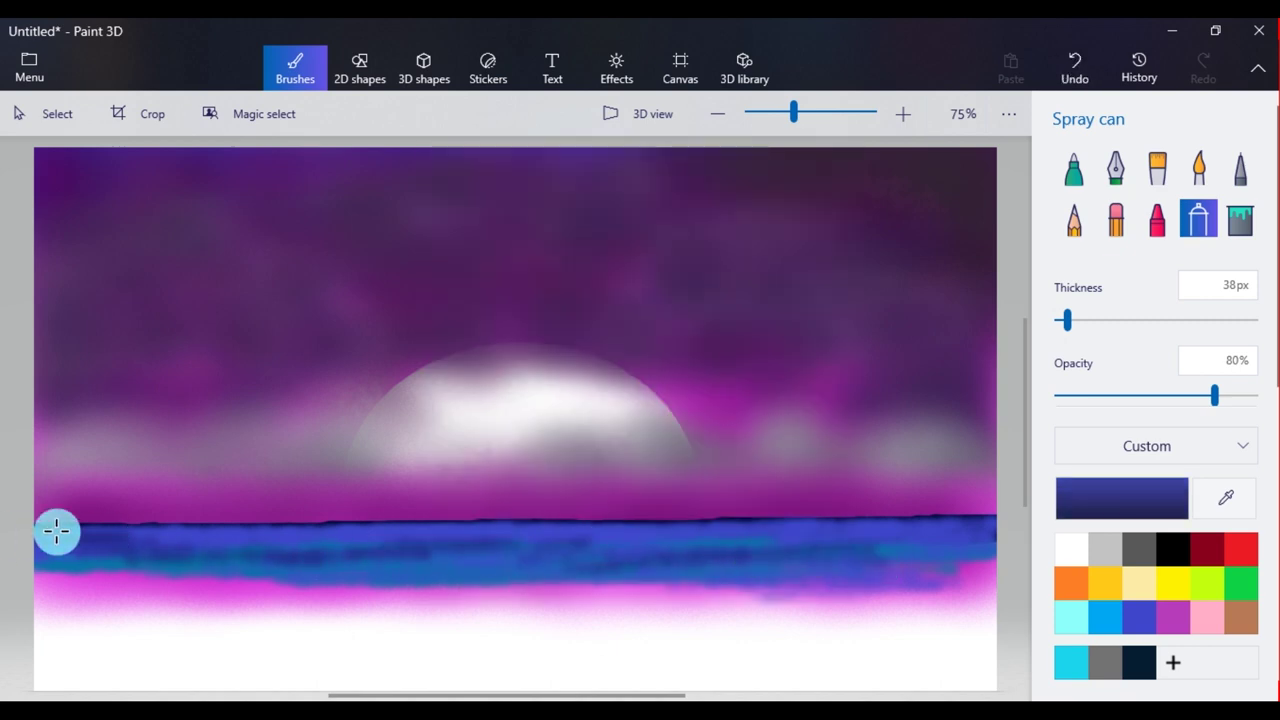
left_click(1070, 188)
mouse_move(76, 537)
left_mouse_down()
mouse_move(31, 531)
mouse_move(367, 531)
mouse_move(271, 549)
mouse_move(77, 538)
mouse_move(429, 551)
left_mouse_up()
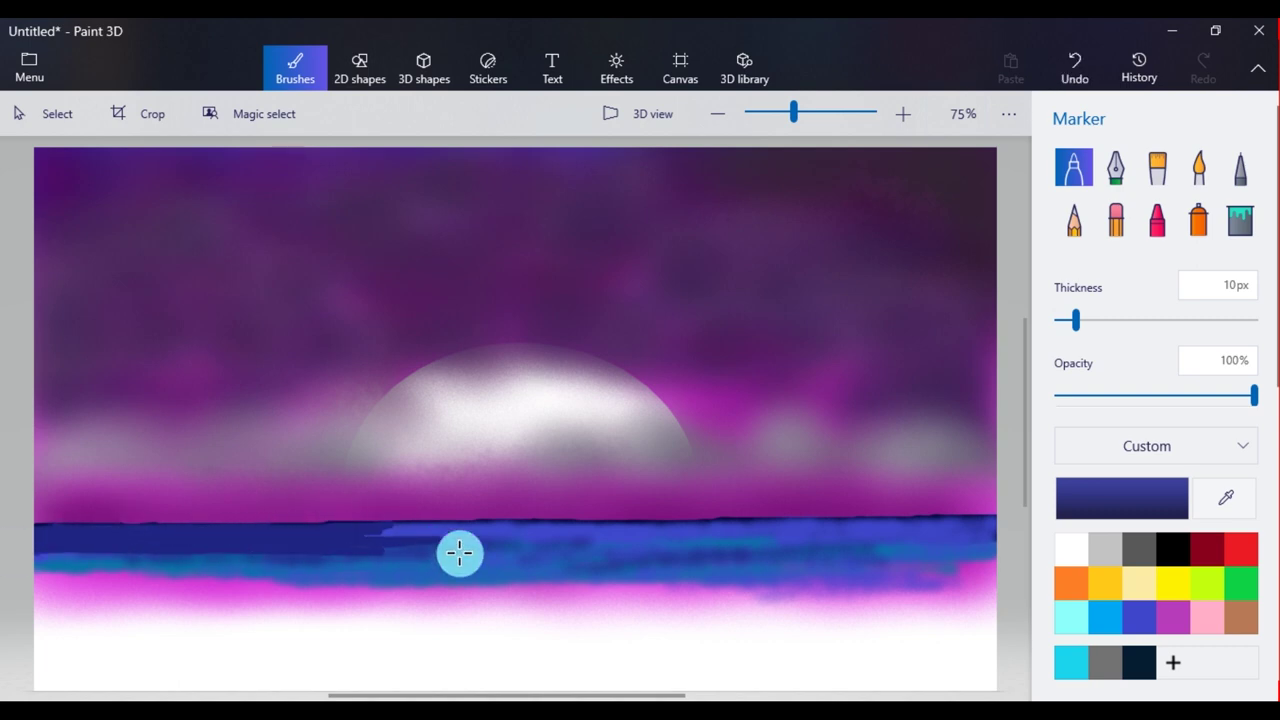
Step: Set the Marker to 60 px and 73% opacity and fill the whole area below the horizon with dark blue
left_click_drag(1254, 396, 1120, 396)
mouse_move(85, 558)
left_mouse_down()
mouse_move(511, 553)
mouse_move(458, 538)
mouse_move(499, 535)
mouse_move(362, 529)
mouse_move(583, 529)
mouse_move(597, 535)
mouse_move(473, 526)
mouse_move(431, 567)
mouse_move(259, 596)
mouse_move(500, 609)
mouse_move(758, 583)
mouse_move(644, 567)
mouse_move(715, 560)
mouse_move(165, 588)
left_mouse_up()
left_click_drag(1076, 320, 1175, 321)
mouse_move(548, 610)
left_mouse_down()
mouse_move(51, 620)
mouse_move(911, 633)
mouse_move(630, 540)
left_mouse_up()
key("ctrl+z")
mouse_move(712, 553)
left_mouse_down()
mouse_move(586, 551)
mouse_move(910, 546)
mouse_move(967, 605)
mouse_move(34, 577)
mouse_move(43, 666)
mouse_move(834, 609)
left_mouse_up()
mouse_move(912, 536)
left_mouse_down()
mouse_move(566, 569)
mouse_move(443, 546)
mouse_move(954, 543)
mouse_move(180, 557)
mouse_move(517, 609)
mouse_move(717, 566)
mouse_move(659, 545)
left_mouse_up()
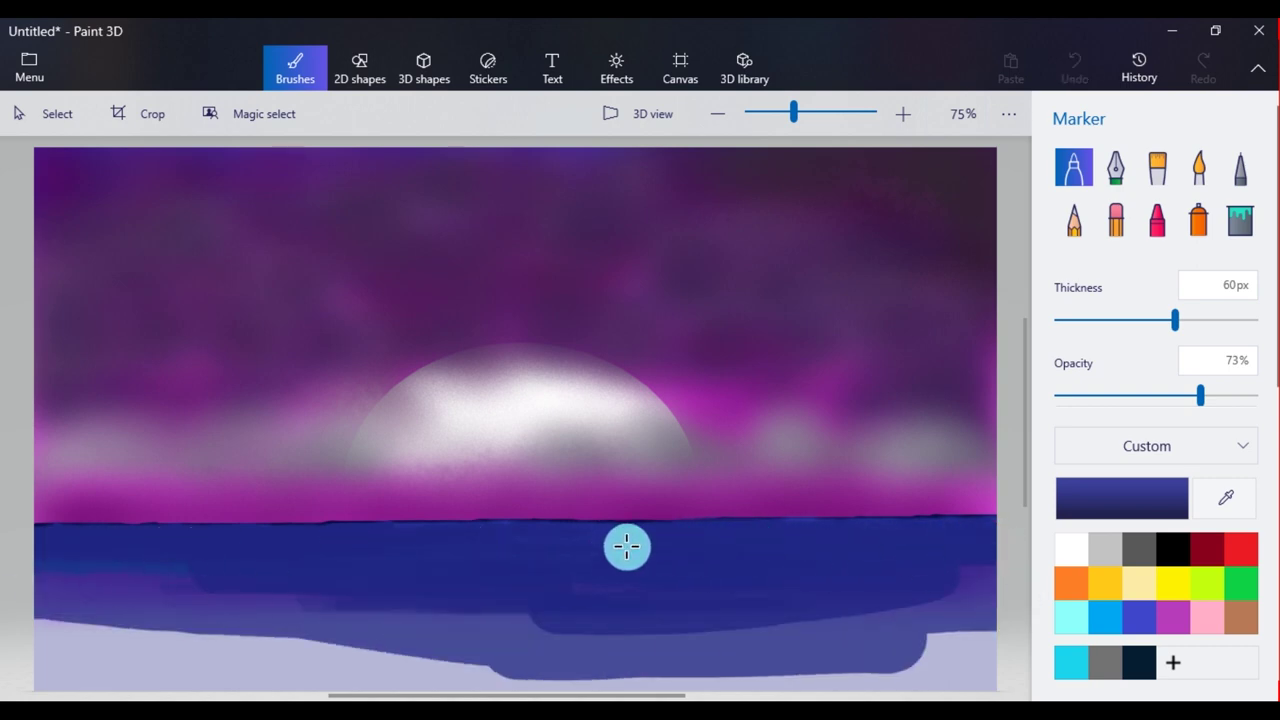
mouse_move(997, 583)
left_mouse_down()
mouse_move(23, 637)
mouse_move(626, 620)
mouse_move(43, 611)
mouse_move(906, 655)
mouse_move(926, 549)
mouse_move(27, 671)
left_mouse_up()
left_click_drag(855, 594, 371, 546)
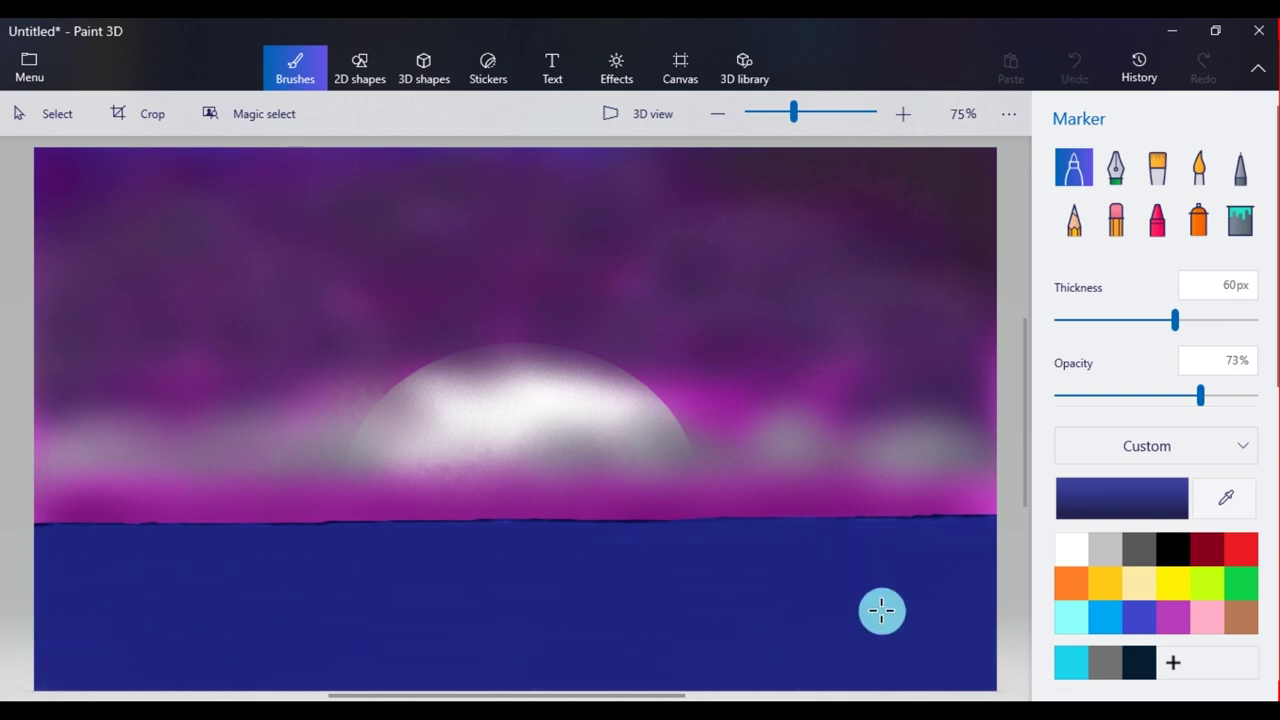
left_click(1094, 513)
left_click(654, 346)
left_click(538, 558)
left_click_drag(1173, 321, 1066, 354)
left_click_drag(511, 563, 685, 569)
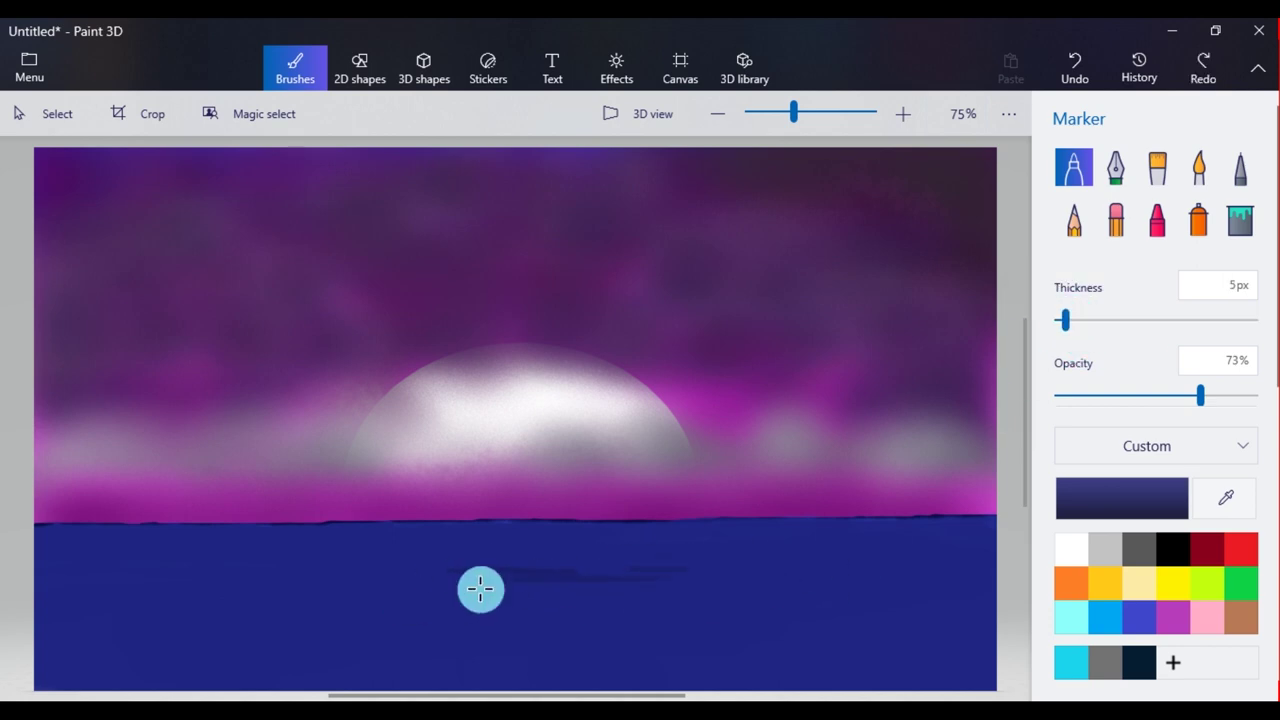
Step: Mix a brighter blue and draw fine ripples on the sea's left side with the Marker at 2 px and 23% opacity
left_click(1066, 502)
left_click(690, 302)
left_click(538, 558)
left_click_drag(1066, 325, 1060, 325)
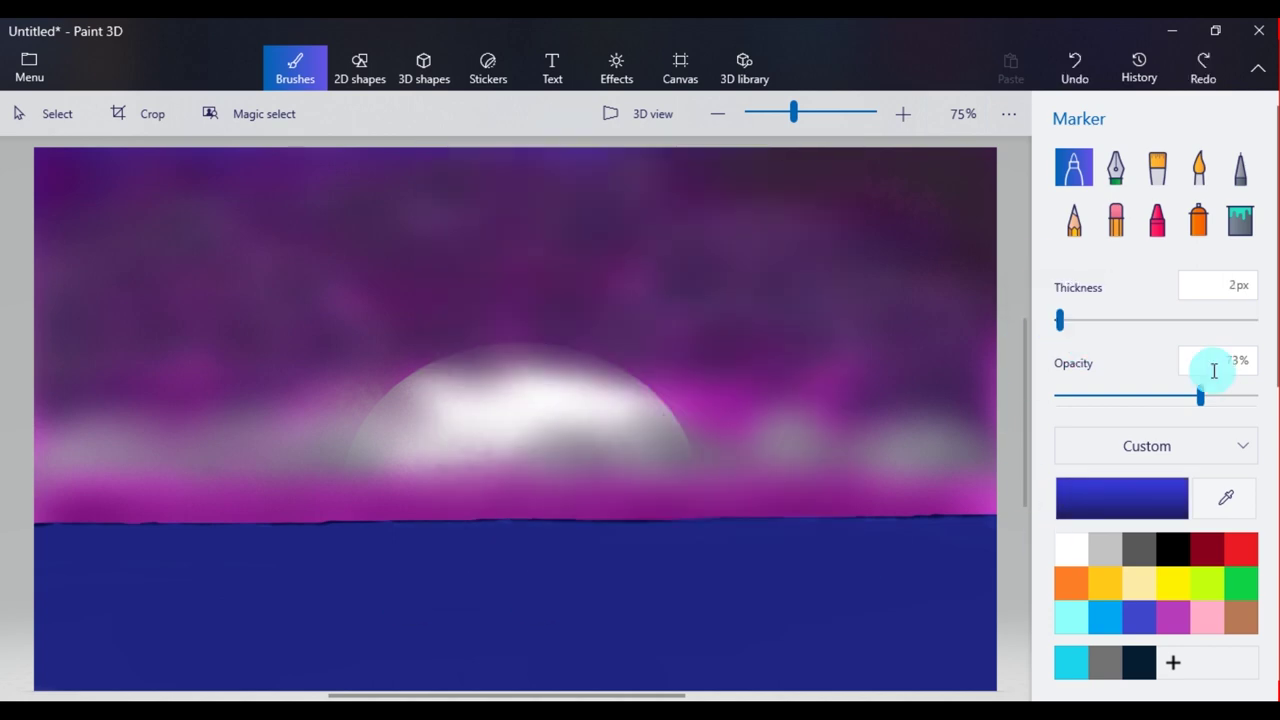
mouse_move(114, 591)
left_mouse_down()
mouse_move(223, 574)
mouse_move(40, 560)
mouse_move(83, 553)
left_mouse_up()
left_click_drag(310, 582, 242, 567)
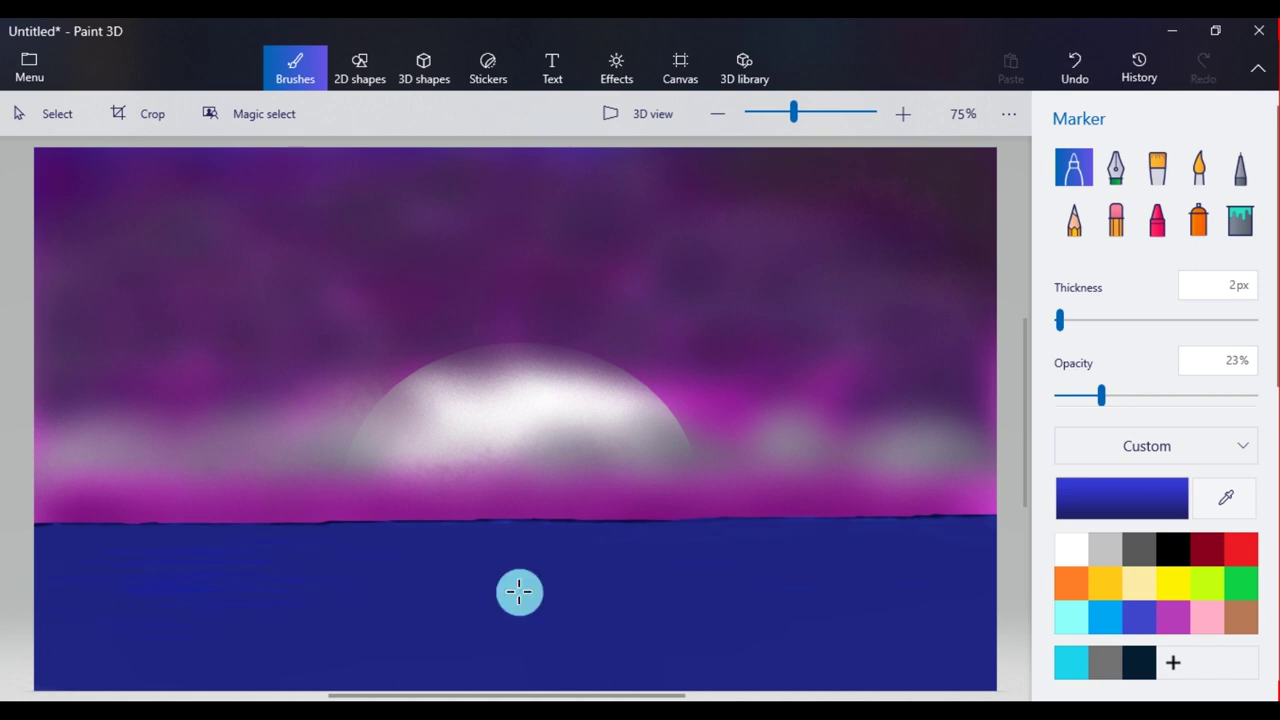
Step: Undo the last ripple stroke and extend the bright blue ripples over the right, centre and left of the sea
key("ctrl+z")
left_click_drag(693, 559, 691, 518)
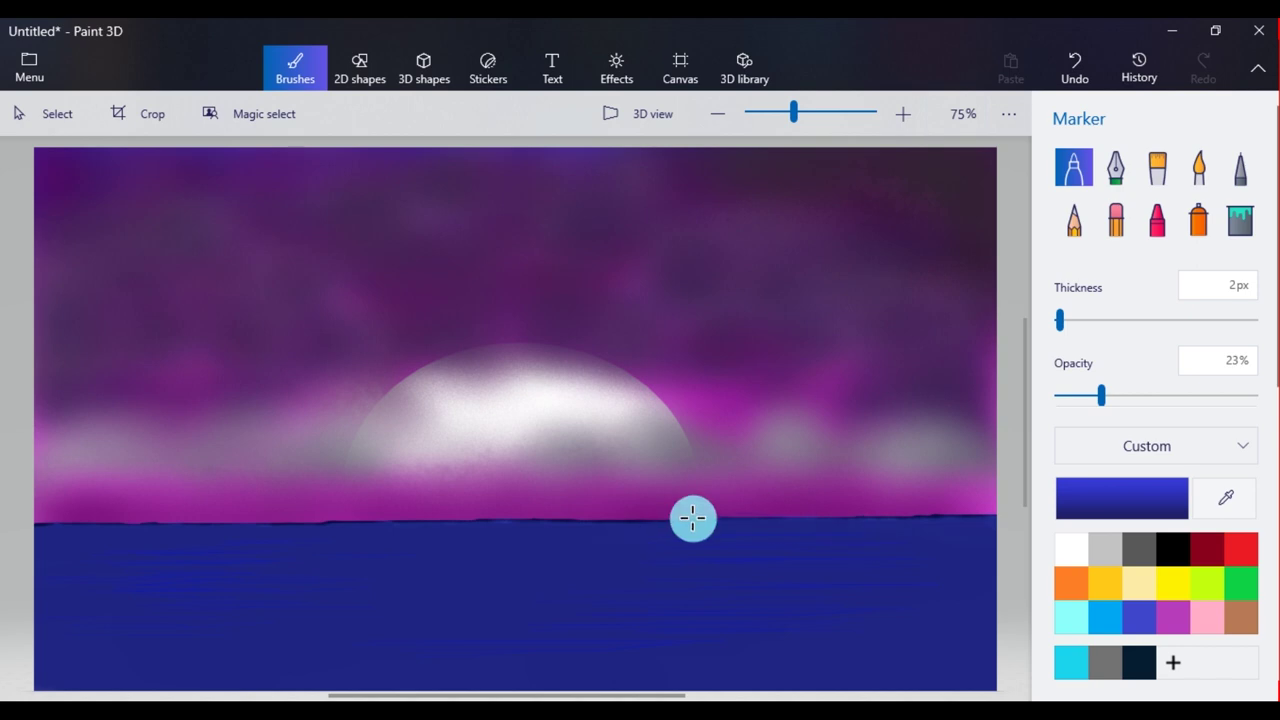
left_click_drag(951, 543, 905, 589)
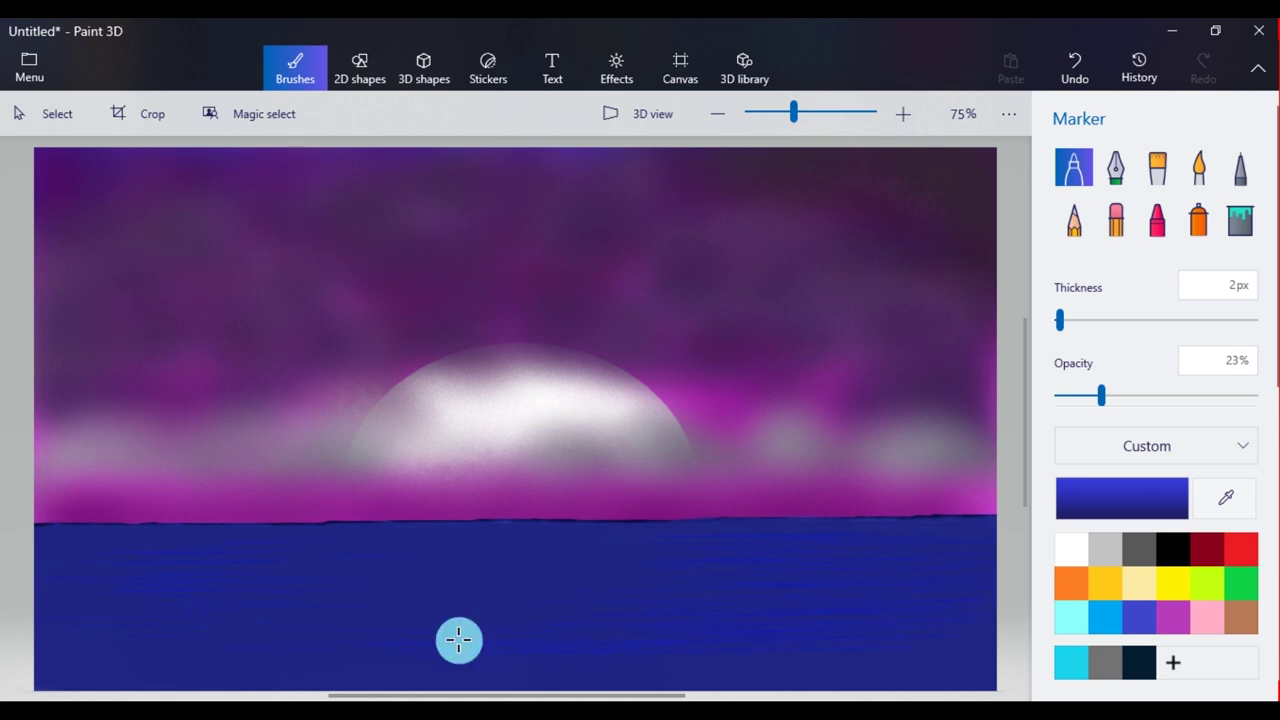
left_click_drag(357, 573, 5, 565)
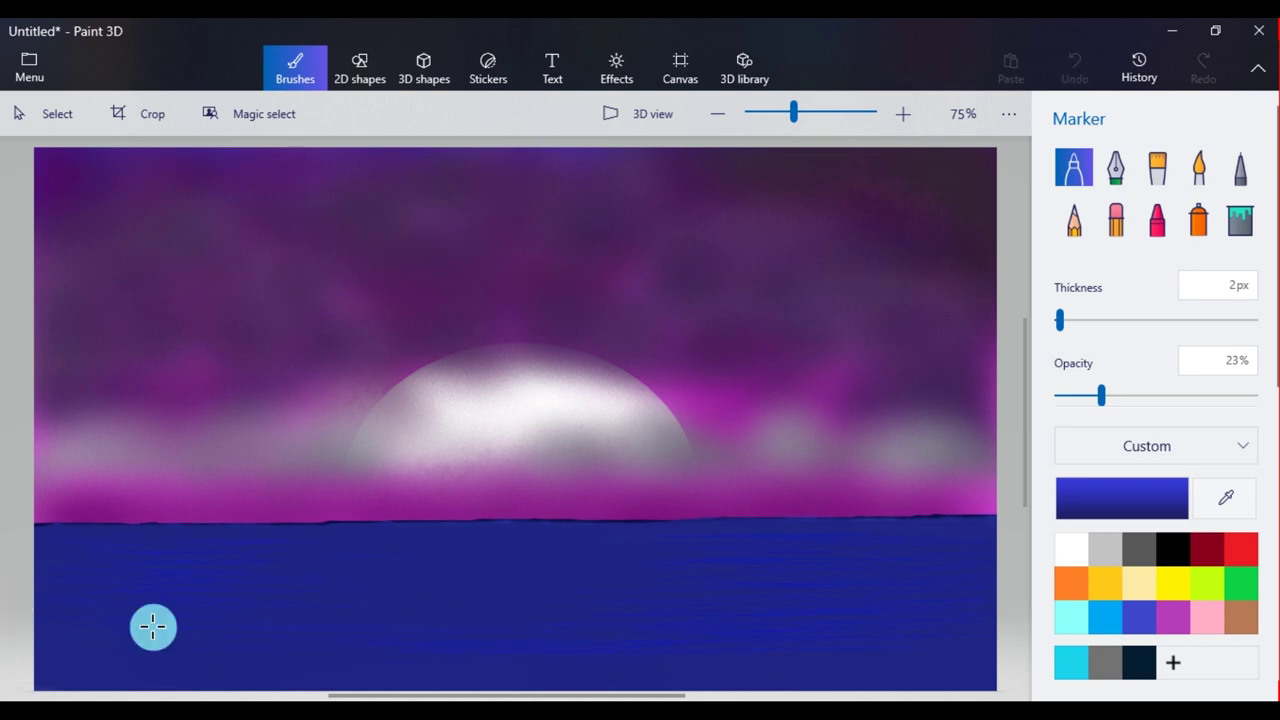
Step: Darken the blue and draw thin shadow ripples over the sea's right half, lowering the opacity to 4%
left_click(1122, 498)
left_click(694, 381)
left_click(538, 557)
mouse_move(717, 600)
left_mouse_down()
mouse_move(769, 622)
mouse_move(663, 583)
left_mouse_up()
left_click_drag(1104, 405, 1064, 400)
mouse_move(919, 579)
left_mouse_down()
mouse_move(767, 608)
mouse_move(868, 540)
left_mouse_up()
mouse_move(771, 542)
left_mouse_down()
mouse_move(970, 559)
mouse_move(769, 606)
left_mouse_up()
Step: Adjust the dark blue again, raise the opacity to 7%, undo the last stroke and add 2 px ripples toward the sea's centre
left_click(1085, 515)
left_click(705, 361)
left_click(539, 557)
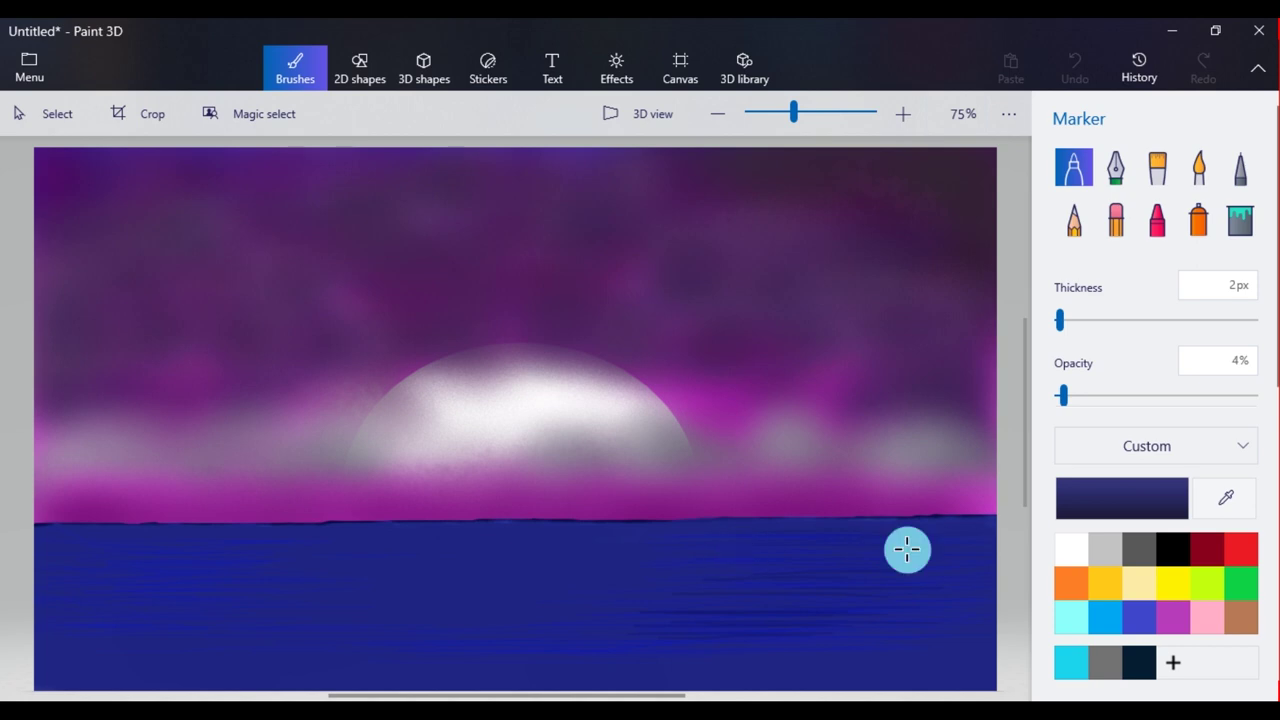
left_click_drag(1063, 396, 1070, 396)
key("ctrl+z")
mouse_move(426, 595)
left_mouse_down()
mouse_move(429, 643)
mouse_move(747, 617)
mouse_move(732, 542)
left_mouse_up()
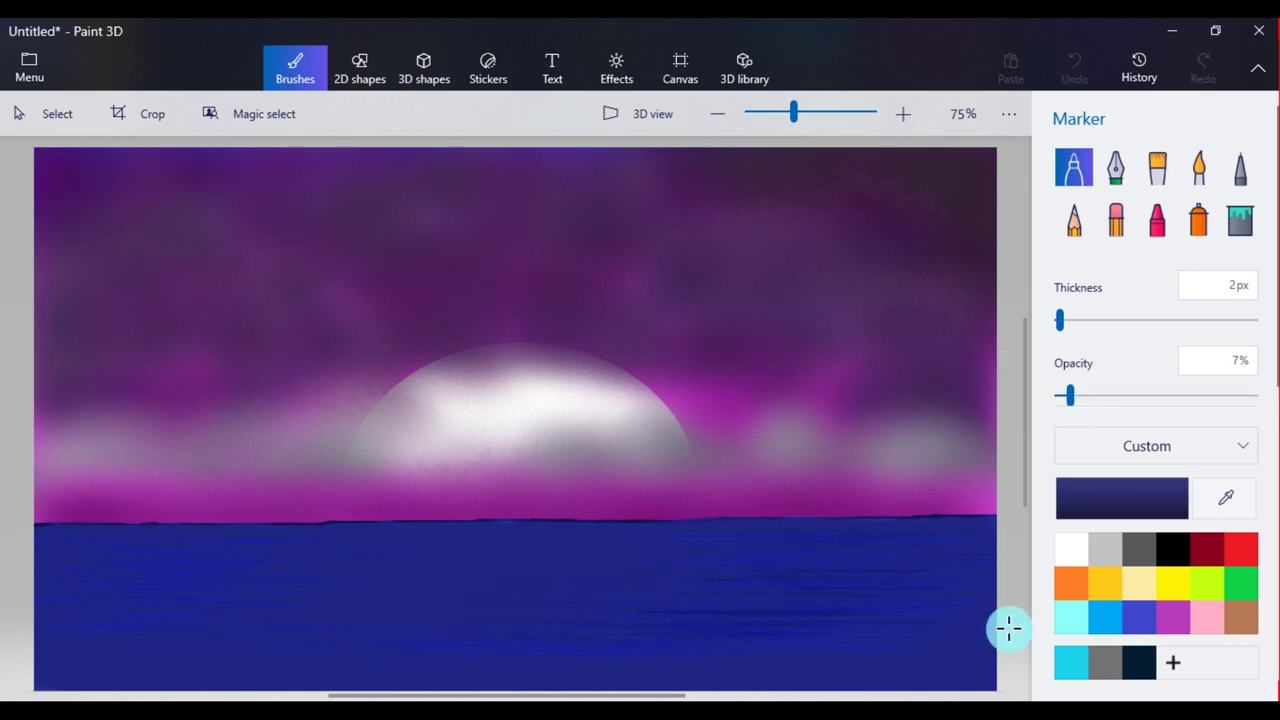
Step: Increase the Marker thickness to 5 px and draw dark ripples across the centre and left of the sea
left_click_drag(1059, 320, 1065, 320)
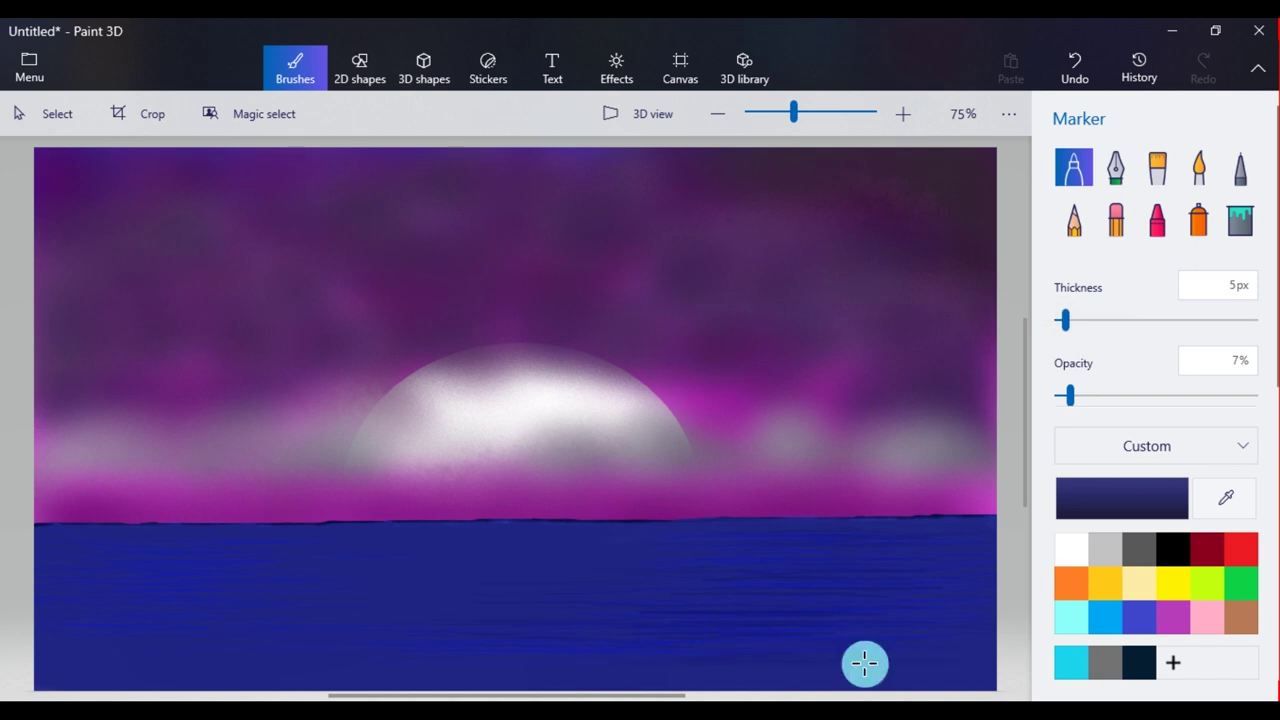
mouse_move(514, 631)
left_mouse_down()
mouse_move(303, 608)
mouse_move(517, 595)
left_mouse_up()
left_click_drag(365, 561, 133, 588)
left_click_drag(257, 596, 83, 575)
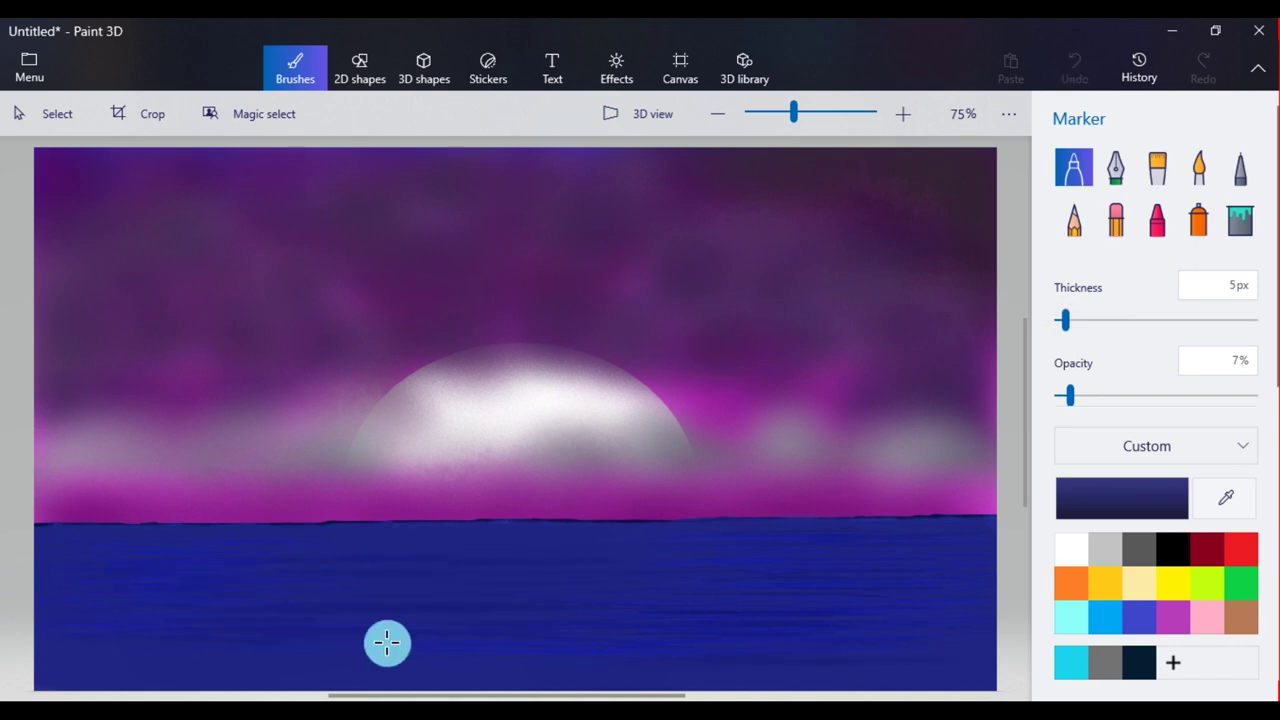
Step: Reduce the Marker thickness to 3 px and continue the dark ripples across the sea down to its lower edge
left_click(1061, 320)
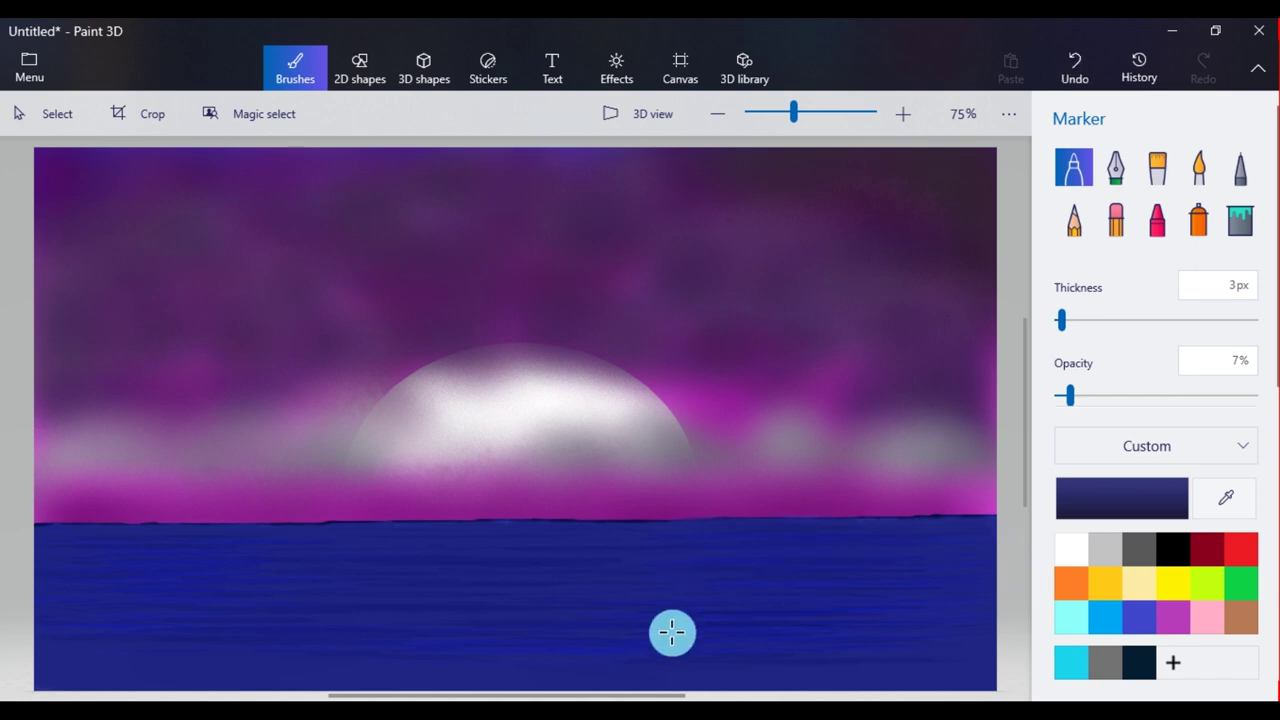
left_click_drag(98, 659, 496, 658)
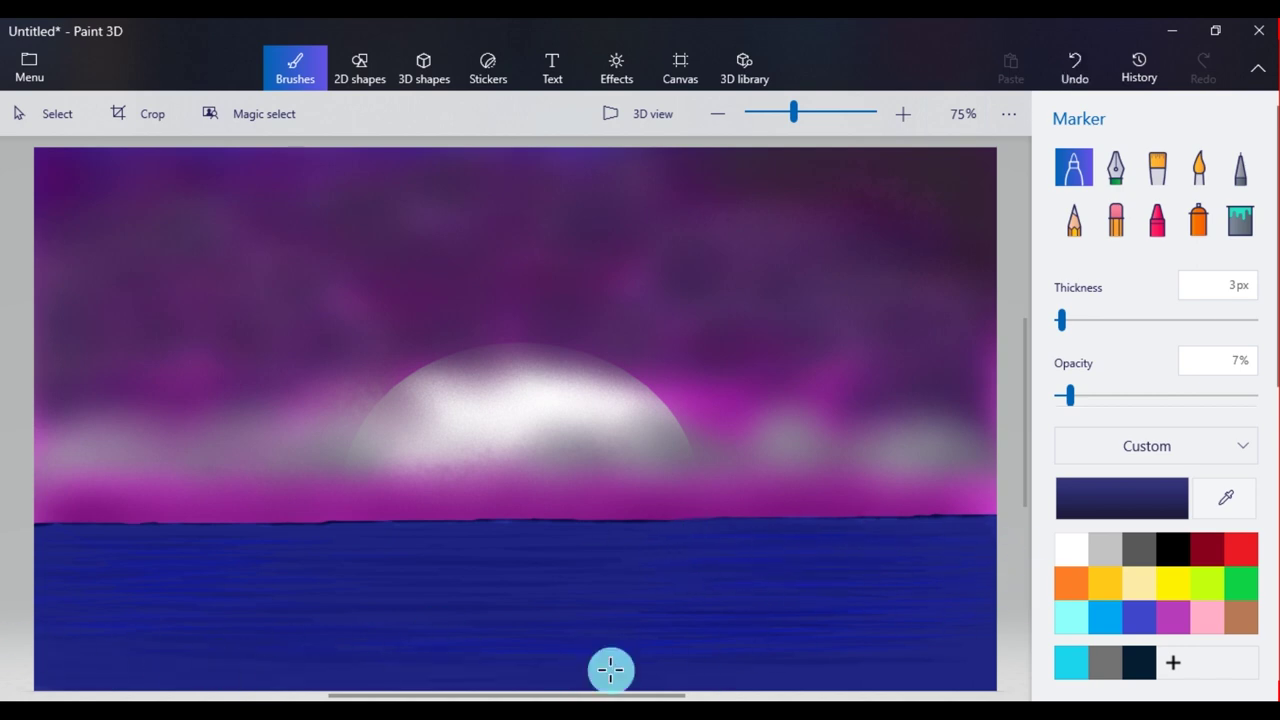
mouse_move(1024, 420)
left_mouse_down()
mouse_move(1023, 586)
mouse_move(1023, 437)
mouse_move(1023, 450)
left_mouse_up()
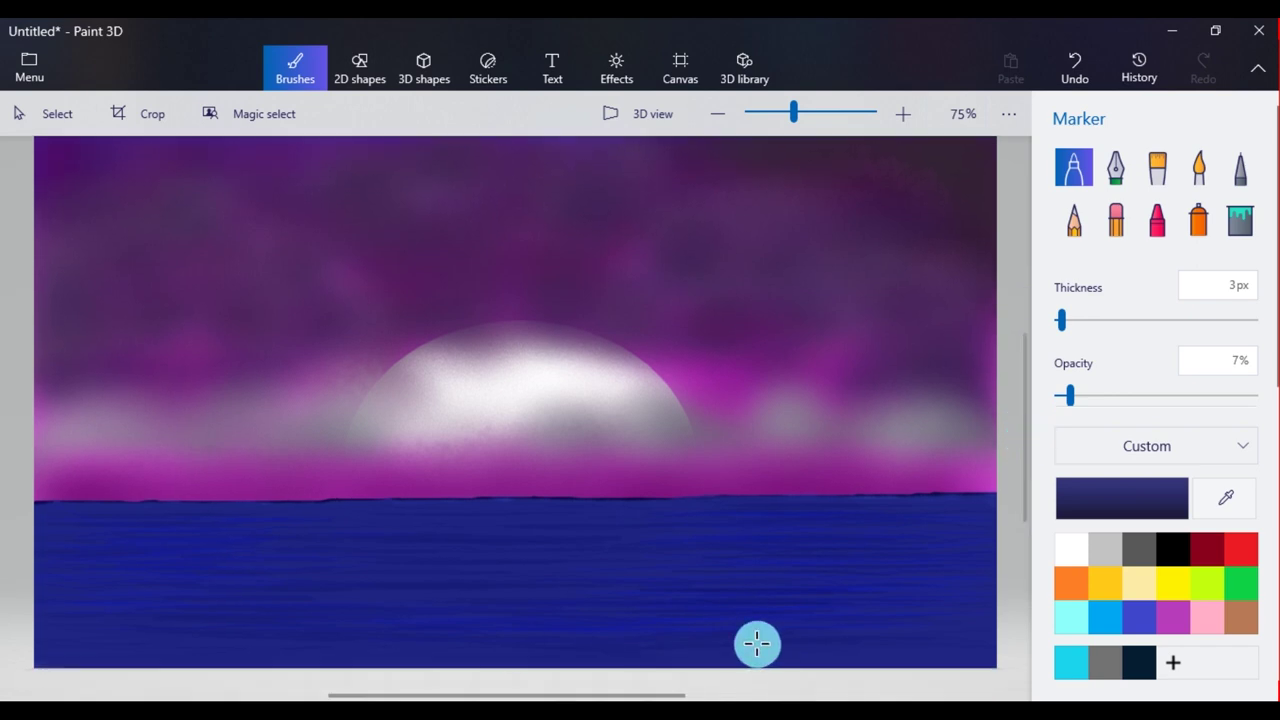
mouse_move(300, 578)
left_mouse_down()
mouse_move(331, 583)
mouse_move(77, 557)
mouse_move(562, 613)
mouse_move(834, 543)
mouse_move(735, 576)
mouse_move(920, 586)
mouse_move(734, 617)
left_mouse_up()
Step: Sample the moon's white and draw faint 3 px reflection ripples on the water beneath it, reducing the opacity to 3%
left_click(1226, 497)
left_click(514, 399)
mouse_move(431, 512)
left_mouse_down()
mouse_move(514, 517)
mouse_move(366, 545)
left_mouse_up()
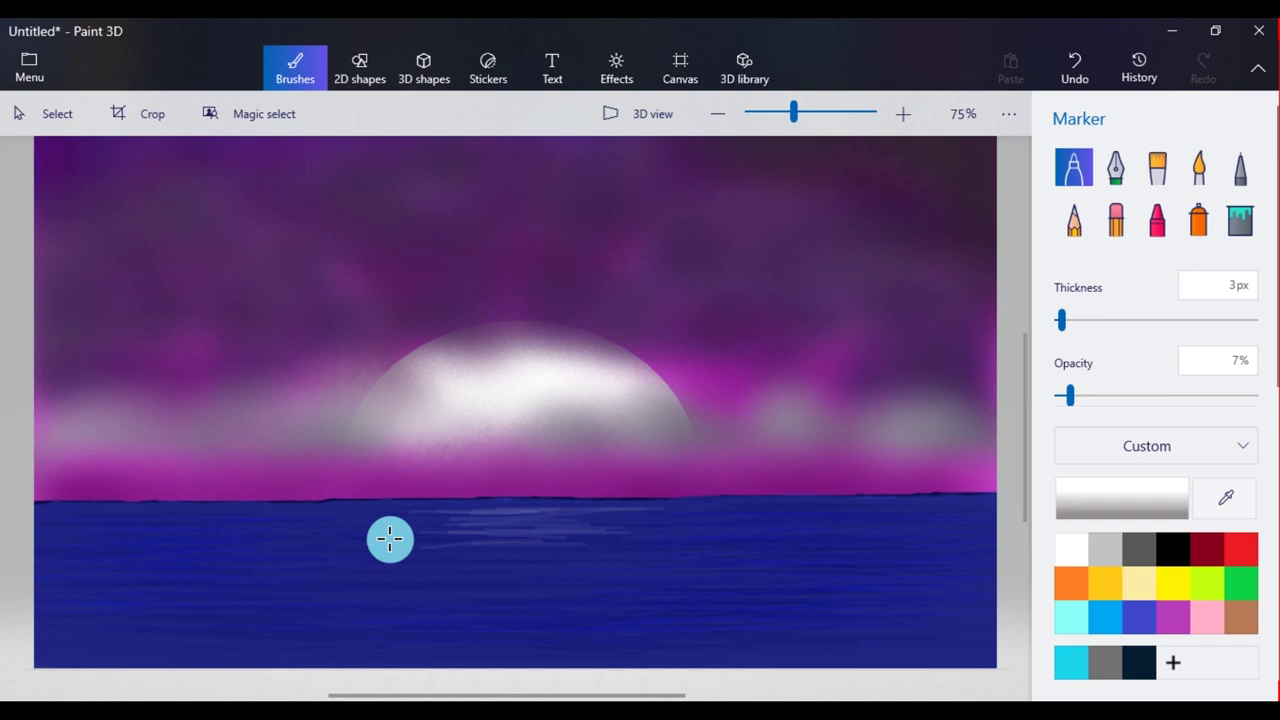
mouse_move(528, 532)
left_mouse_down()
mouse_move(517, 509)
mouse_move(431, 511)
left_mouse_up()
left_click_drag(1070, 395, 1058, 408)
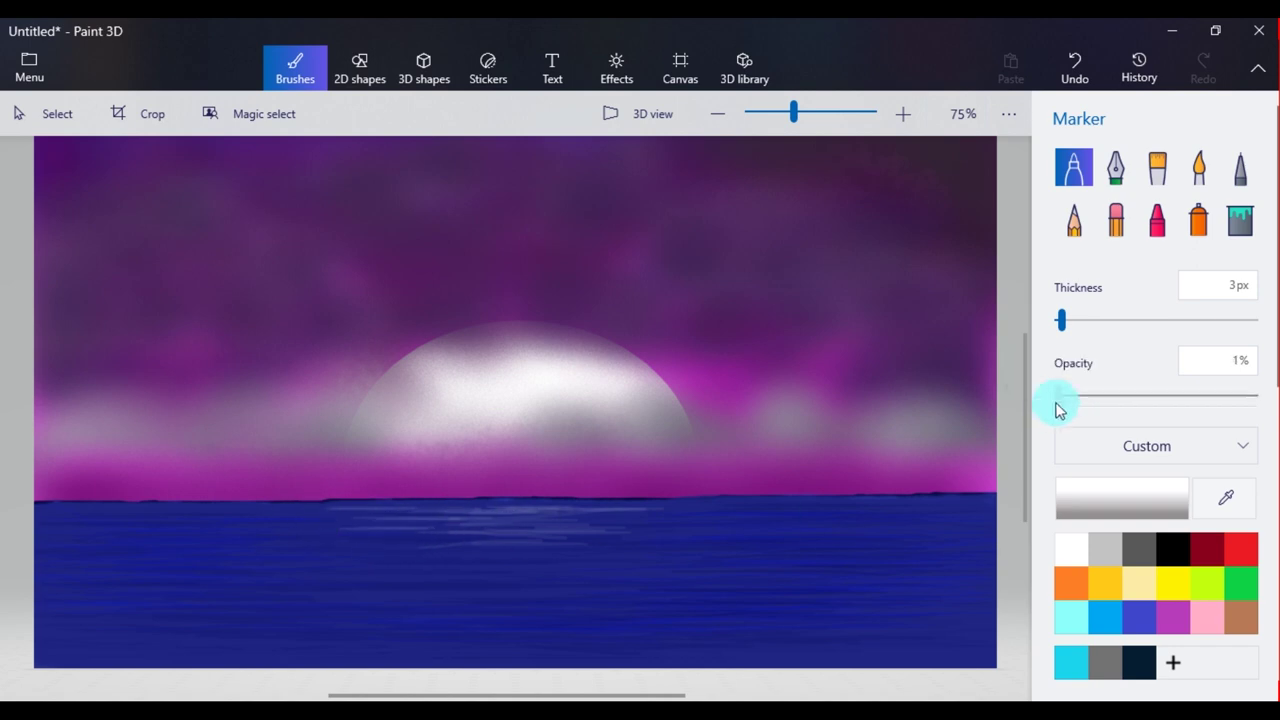
left_click_drag(421, 516, 455, 531)
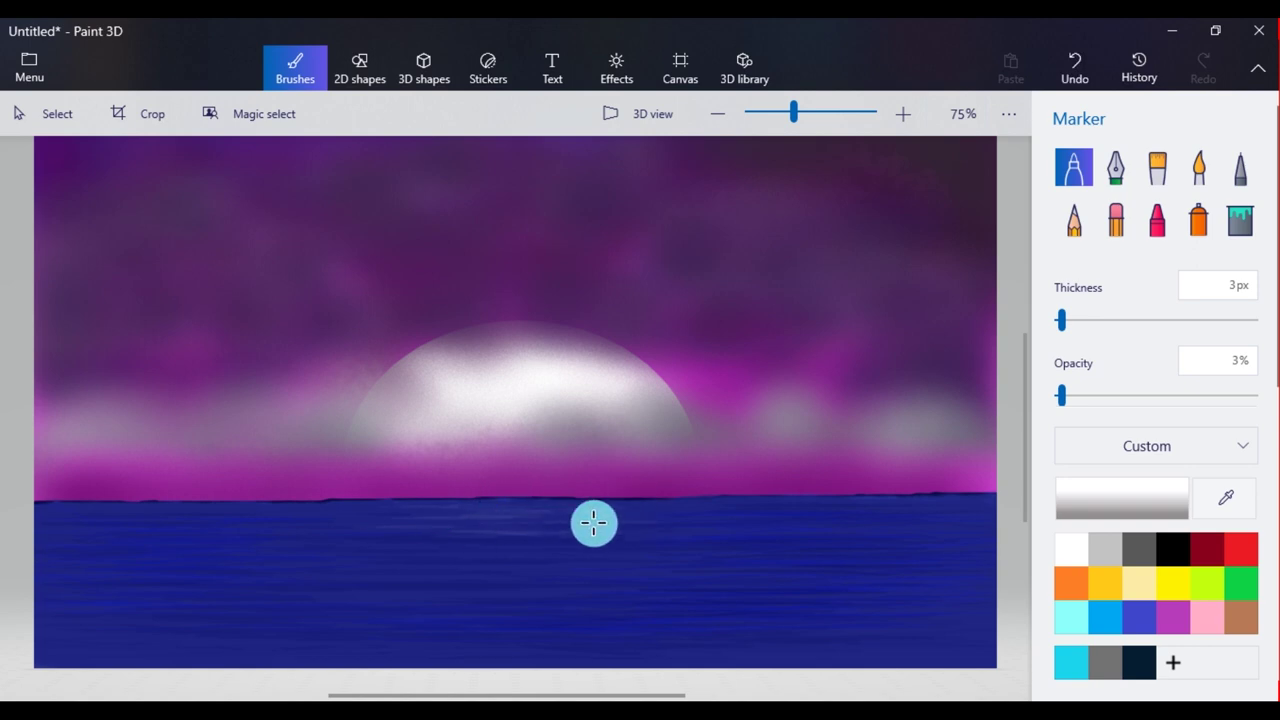
left_click_drag(642, 546, 622, 515)
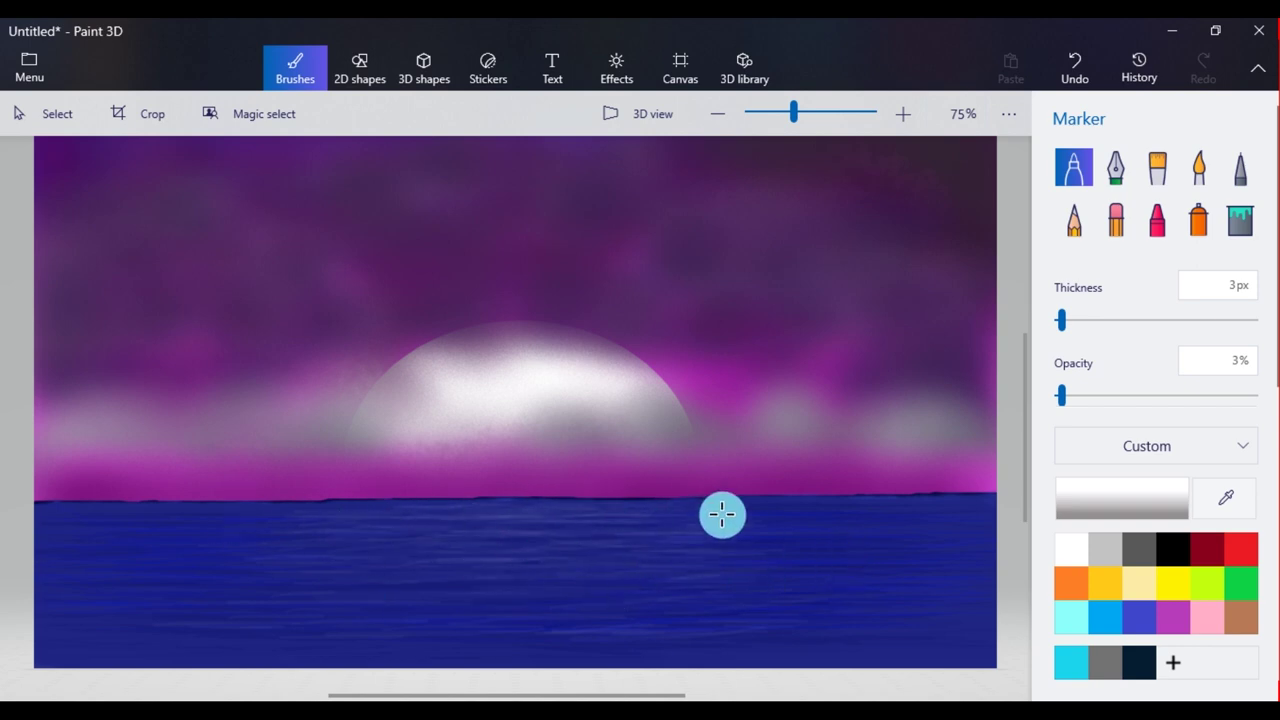
Step: Mix a dark navy blue and draw subtle 3 px ripples at 3% opacity over the sea's left side
left_click(1121, 498)
left_click_drag(695, 320, 711, 346)
left_click(598, 556)
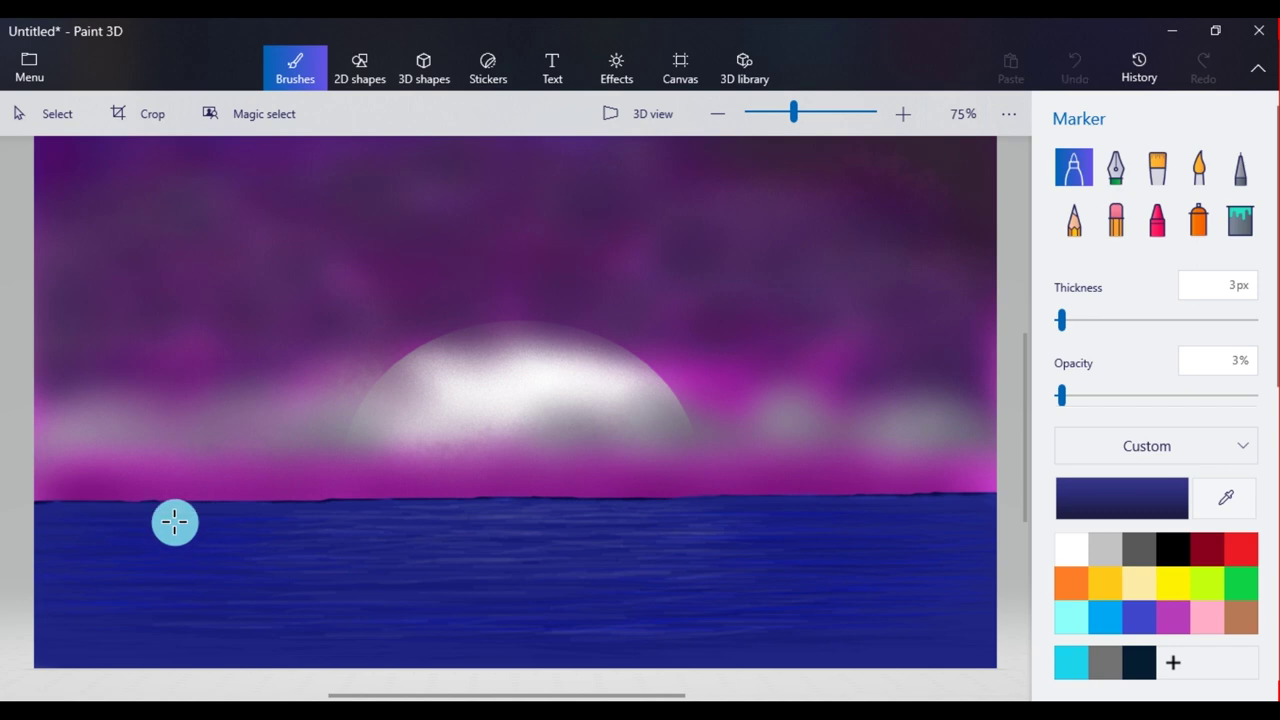
left_click(1121, 498)
left_click(711, 364)
left_click(590, 556)
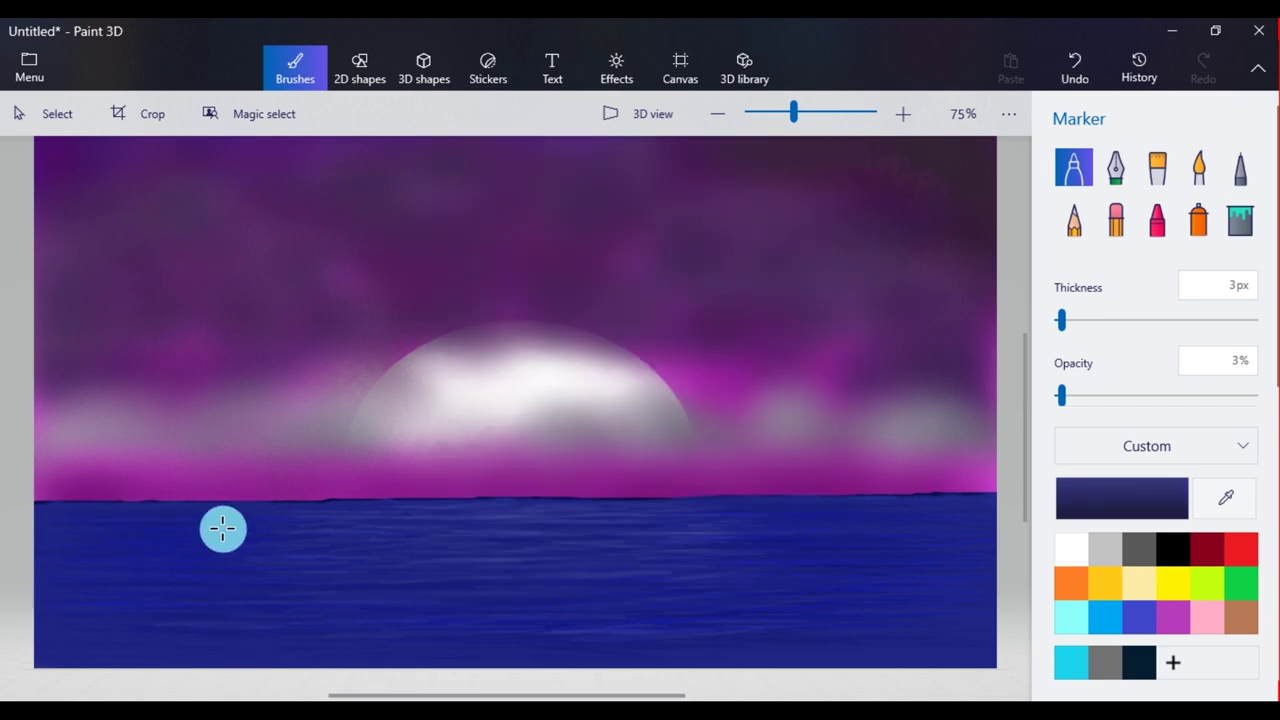
mouse_move(26, 528)
left_mouse_down()
mouse_move(98, 538)
mouse_move(163, 601)
mouse_move(44, 606)
mouse_move(48, 634)
left_mouse_up()
Step: Mix a near-black navy, raise the opacity to 5% and deepen the ripples just below the horizon on the left
left_click(1121, 498)
left_click(706, 371)
left_click(537, 557)
mouse_move(156, 519)
left_mouse_down()
mouse_move(22, 529)
mouse_move(275, 550)
left_mouse_up()
left_click(1065, 398)
left_click_drag(117, 508, 188, 530)
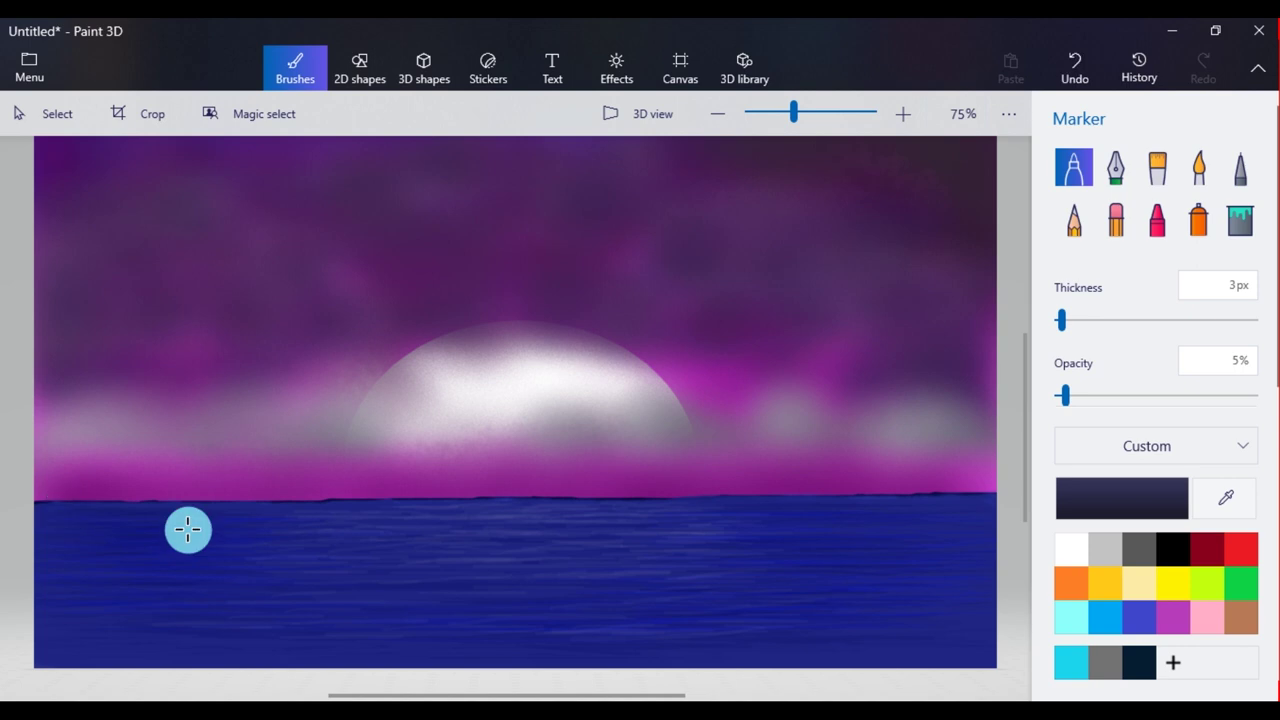
Step: Continue the near-black navy 3 px ripples across the sea's right and lower areas, raising the Marker opacity to 9%
mouse_move(884, 493)
left_mouse_down()
mouse_move(867, 518)
mouse_move(914, 501)
mouse_move(1014, 506)
mouse_move(966, 523)
mouse_move(1007, 521)
mouse_move(972, 542)
mouse_move(831, 554)
mouse_move(949, 570)
mouse_move(871, 577)
mouse_move(1015, 593)
mouse_move(998, 557)
mouse_move(836, 601)
left_mouse_up()
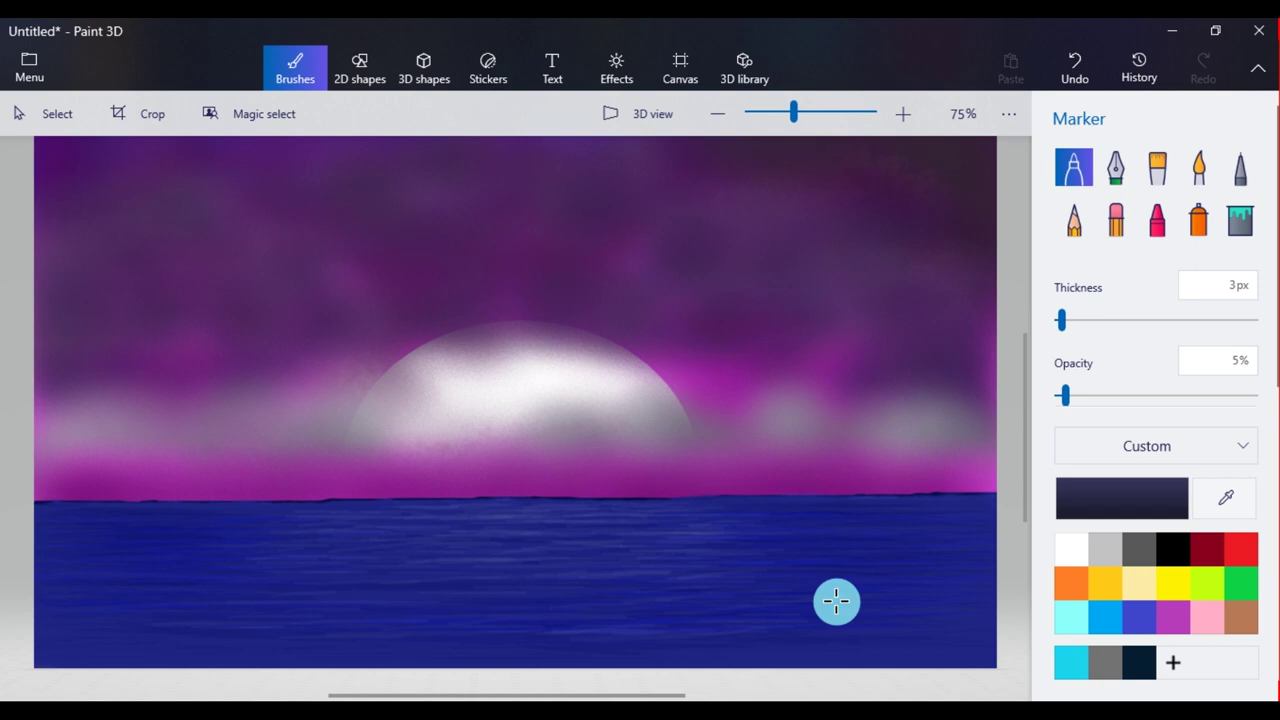
mouse_move(888, 525)
left_mouse_down()
mouse_move(766, 566)
mouse_move(929, 589)
mouse_move(995, 535)
left_mouse_up()
left_click_drag(1065, 396, 1074, 396)
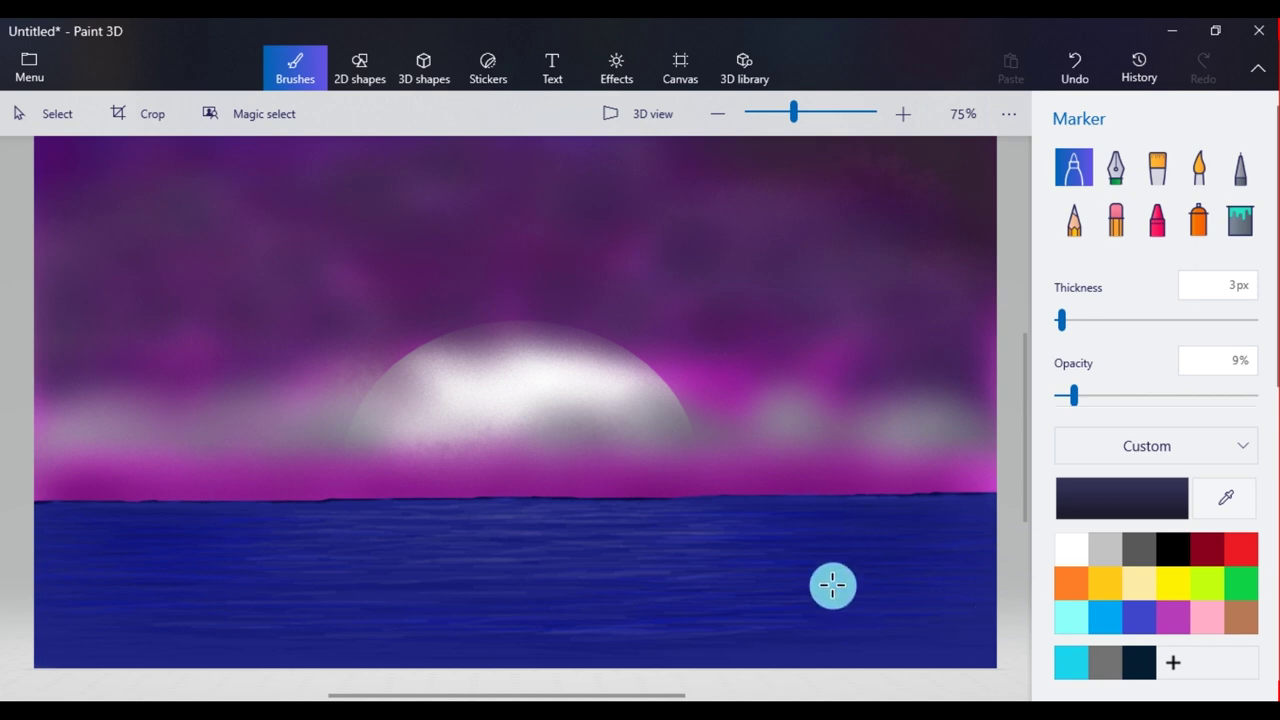
mouse_move(793, 496)
left_mouse_down()
mouse_move(946, 517)
mouse_move(926, 530)
mouse_move(783, 516)
mouse_move(980, 525)
mouse_move(841, 559)
left_mouse_up()
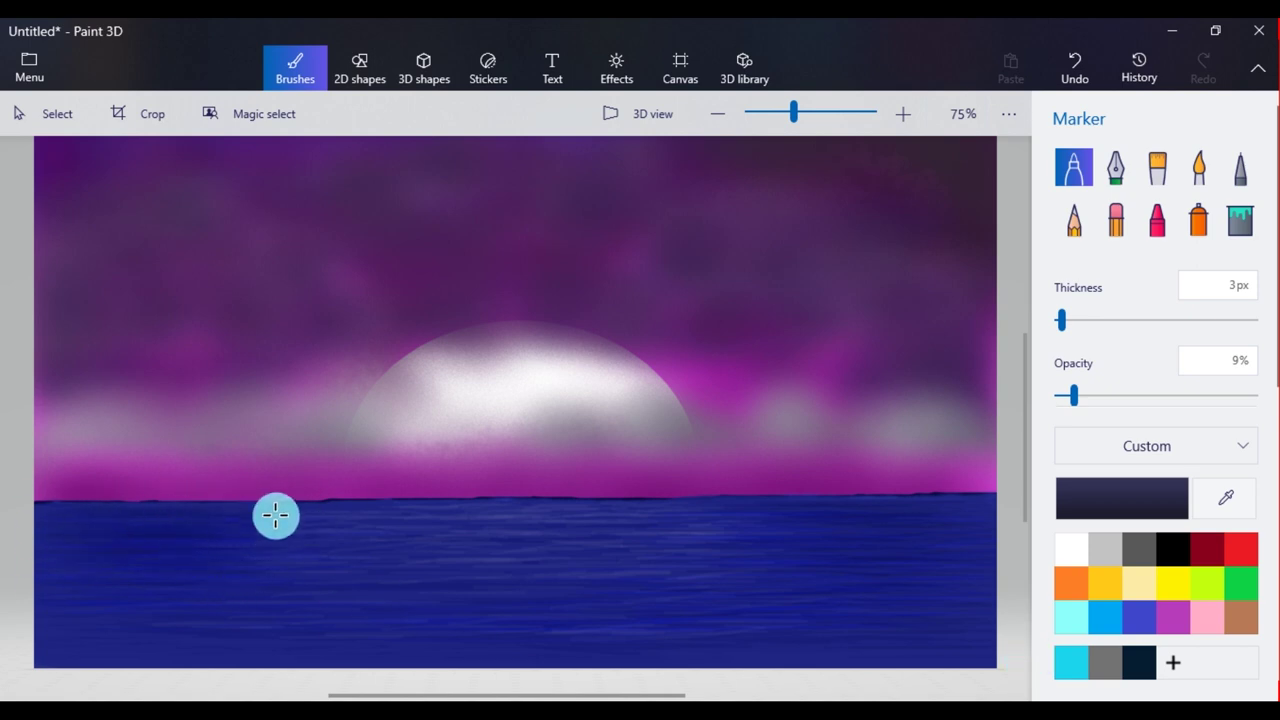
left_click_drag(138, 598, 215, 624)
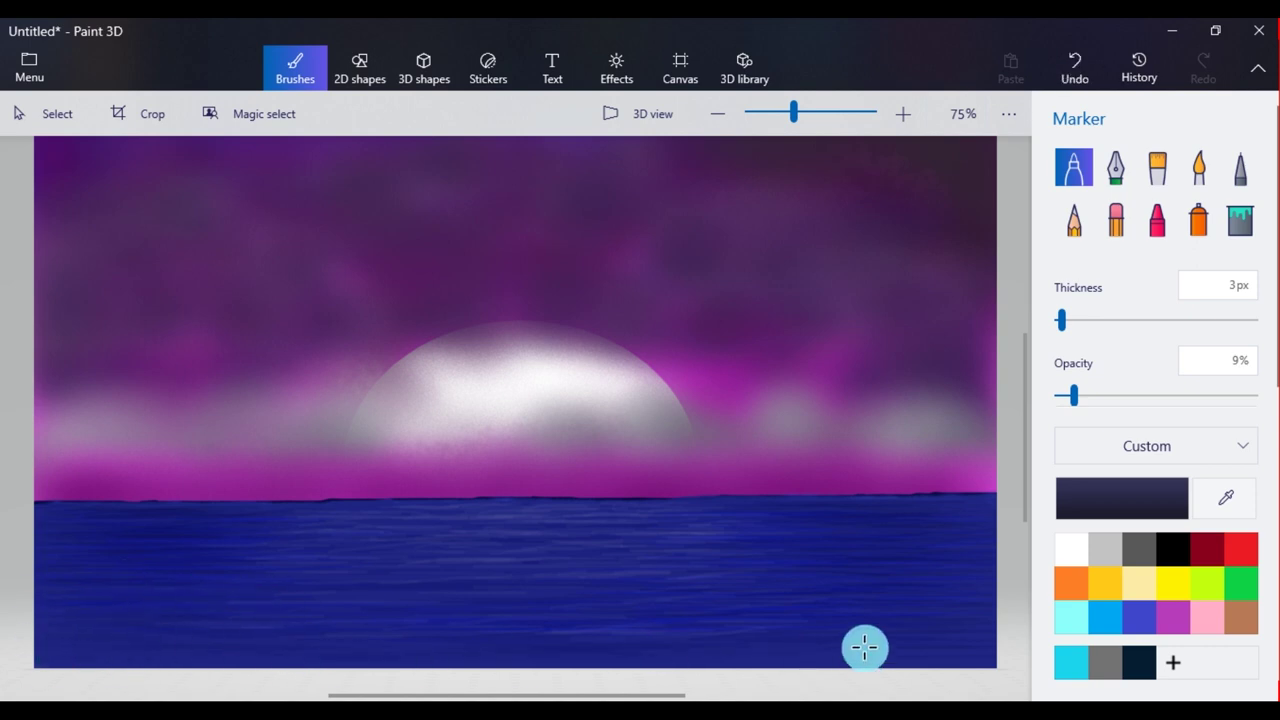
Step: Set the Marker to 9 px, 78% opacity and near-black, and paint a curved strip of shore along the painting's lower edge
left_click_drag(1088, 408, 1211, 396)
left_click_drag(1063, 321, 1074, 320)
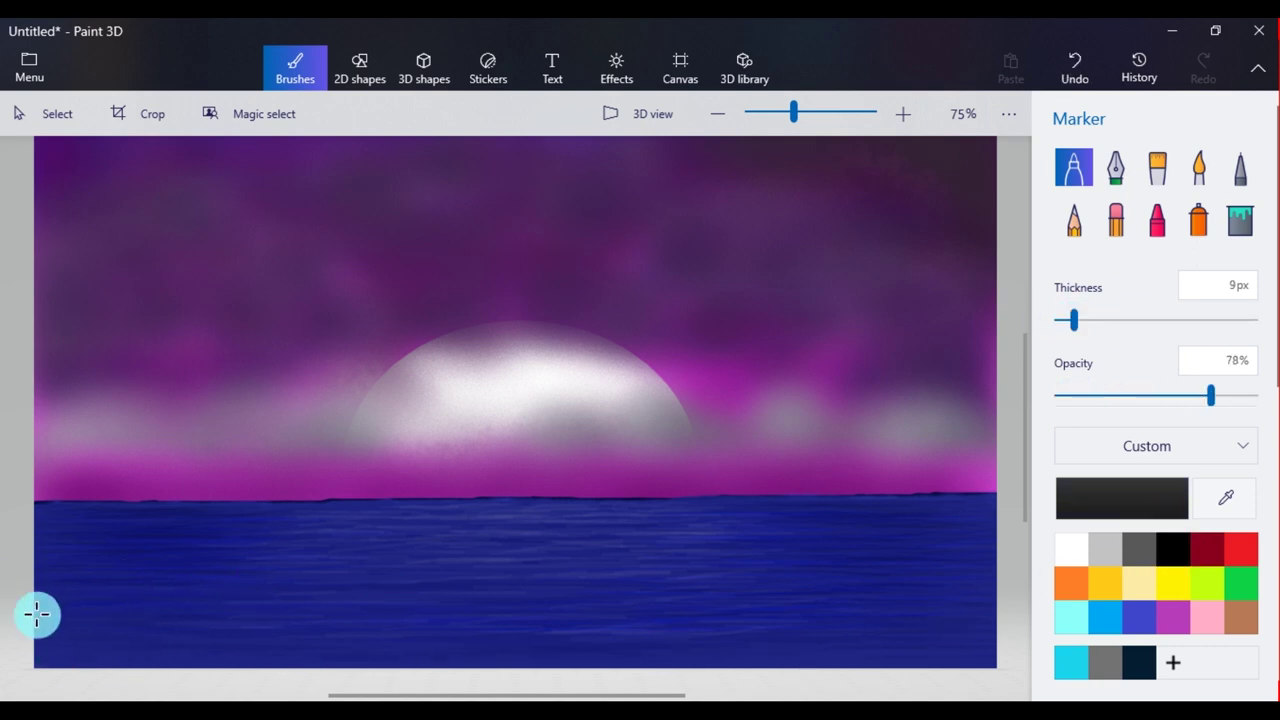
mouse_move(44, 628)
left_mouse_down()
mouse_move(180, 651)
mouse_move(484, 656)
mouse_move(892, 649)
mouse_move(1003, 630)
left_mouse_up()
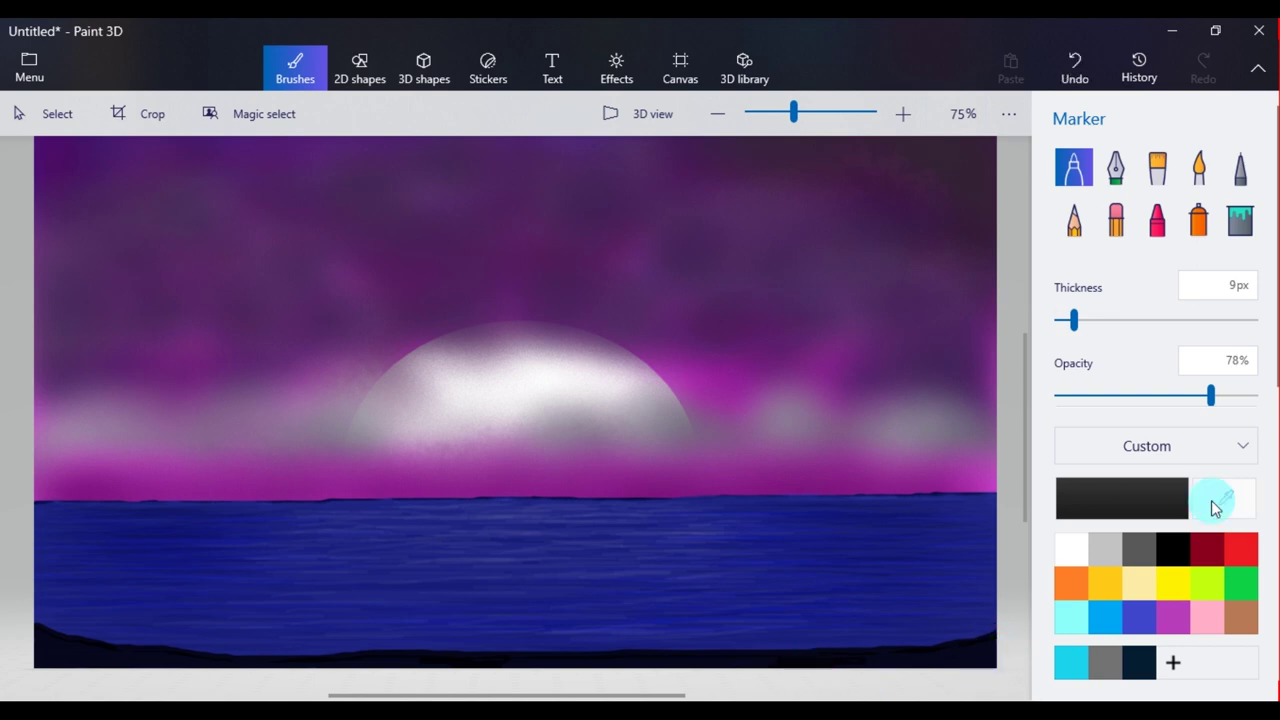
Step: Draw a tree trunk on the left of the shore with the Calligraphy pen in black at 9 px thickness
left_click(1116, 167)
left_click_drag(1071, 326, 1063, 331)
mouse_move(224, 648)
left_mouse_down()
mouse_move(227, 604)
mouse_move(218, 654)
mouse_move(233, 638)
mouse_move(245, 671)
mouse_move(239, 503)
mouse_move(236, 647)
mouse_move(235, 602)
left_mouse_up()
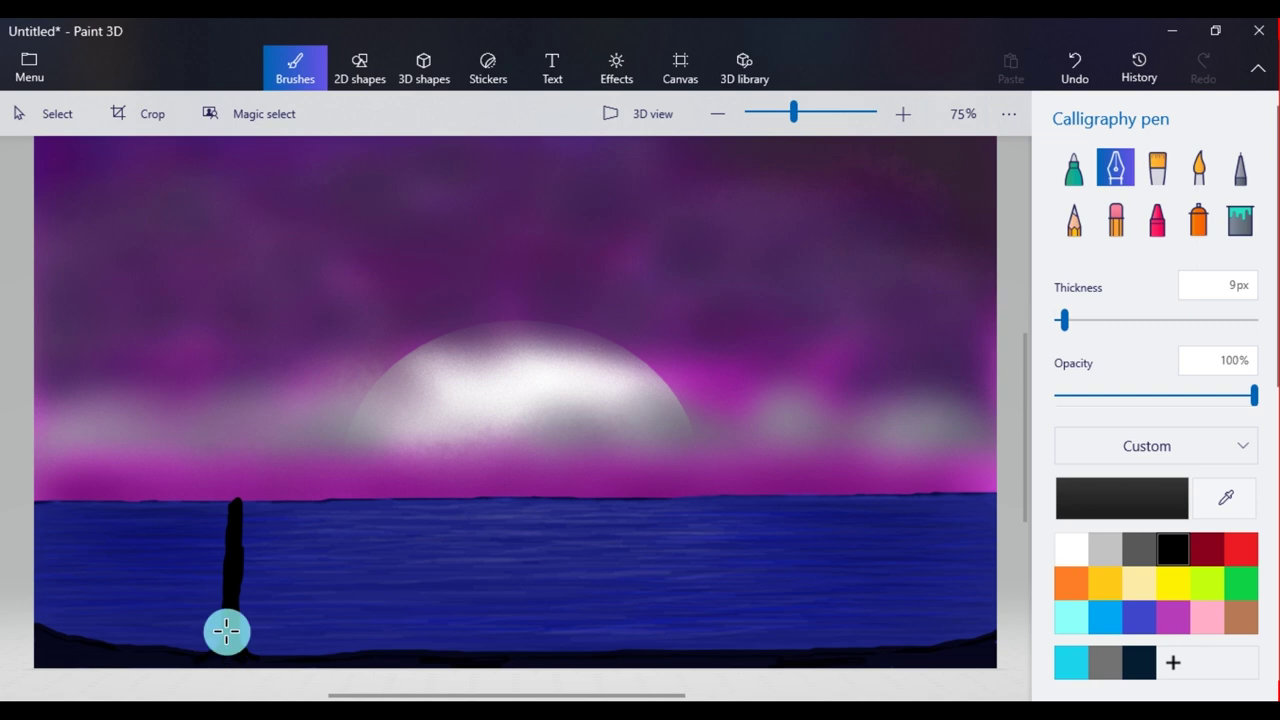
Step: Draw three main branches spreading from the trunk's top with the 5 px Pixel pen, thickening where they join
left_click(1240, 167)
mouse_move(233, 638)
left_mouse_down()
mouse_move(236, 463)
mouse_move(286, 383)
mouse_move(408, 312)
left_mouse_up()
mouse_move(236, 463)
left_mouse_down()
mouse_move(231, 265)
mouse_move(180, 432)
mouse_move(42, 338)
left_mouse_up()
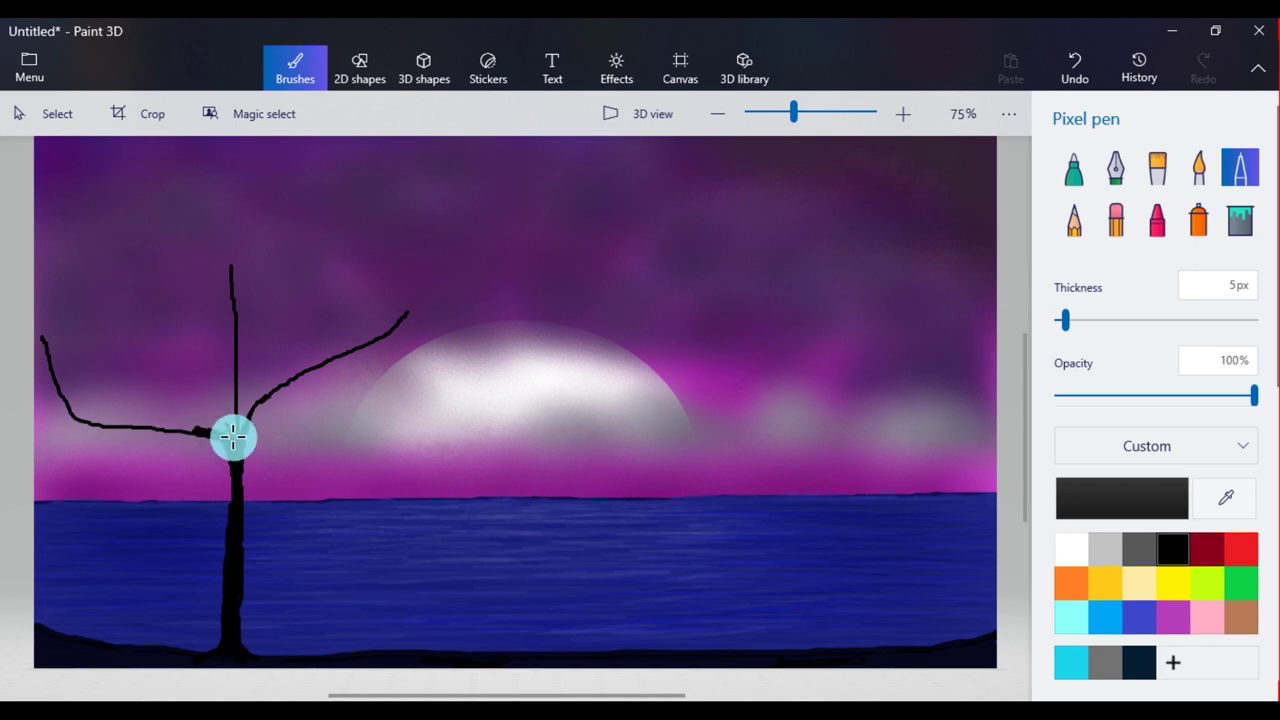
mouse_move(224, 440)
left_mouse_down()
mouse_move(83, 419)
mouse_move(236, 438)
left_mouse_up()
Step: Add secondary branches to the tree's crown with the 5 px Pixel pen, fanning out on both sides
mouse_move(235, 361)
left_mouse_down()
mouse_move(240, 343)
mouse_move(240, 434)
mouse_move(239, 420)
mouse_move(314, 371)
mouse_move(443, 367)
mouse_move(438, 385)
left_mouse_up()
left_click_drag(362, 345, 359, 287)
mouse_move(362, 322)
left_mouse_down()
mouse_move(373, 291)
mouse_move(385, 300)
left_mouse_up()
left_click_drag(247, 335, 319, 247)
left_click_drag(234, 390, 187, 299)
mouse_move(220, 362)
left_mouse_down()
mouse_move(211, 283)
mouse_move(146, 429)
mouse_move(180, 329)
mouse_move(364, 307)
left_mouse_up()
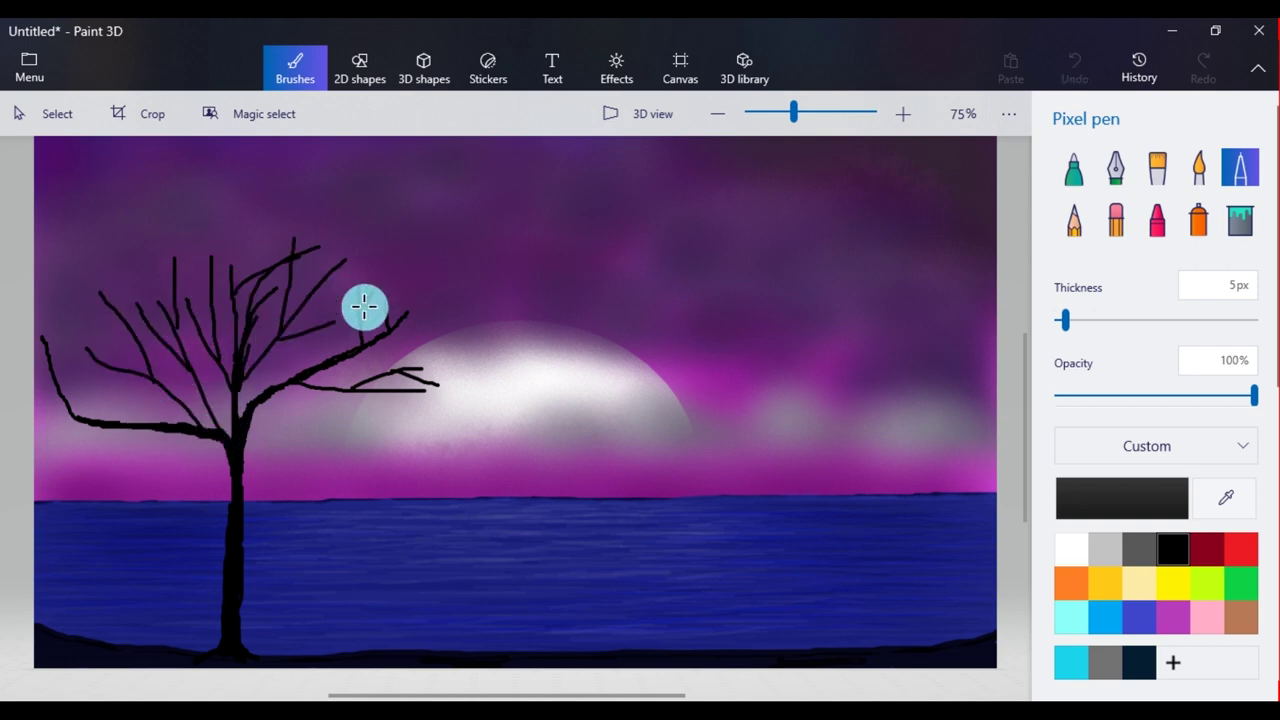
Step: Thicken the tree trunk and main limbs and add more branches reaching toward the moon
mouse_move(231, 490)
left_mouse_down()
mouse_move(233, 540)
mouse_move(232, 486)
mouse_move(241, 598)
mouse_move(218, 651)
left_mouse_up()
left_click_drag(242, 453, 347, 390)
left_click_drag(234, 505, 439, 399)
mouse_move(252, 462)
left_mouse_down()
mouse_move(297, 437)
mouse_move(411, 414)
mouse_move(251, 423)
mouse_move(297, 410)
mouse_move(177, 409)
mouse_move(83, 343)
mouse_move(197, 420)
left_mouse_up()
Step: Draw tapering twigs across the crown's top, left and moonward side with the Calligraphy pen at 8 px
left_click(1115, 167)
mouse_move(446, 356)
left_mouse_down()
mouse_move(311, 391)
mouse_move(400, 402)
left_mouse_up()
left_click_drag(230, 336, 258, 198)
left_click_drag(237, 303, 193, 224)
left_click_drag(234, 318, 148, 240)
left_click_drag(235, 337, 128, 327)
mouse_move(206, 386)
left_mouse_down()
mouse_move(139, 265)
mouse_move(134, 328)
left_mouse_up()
left_click_drag(236, 407, 107, 335)
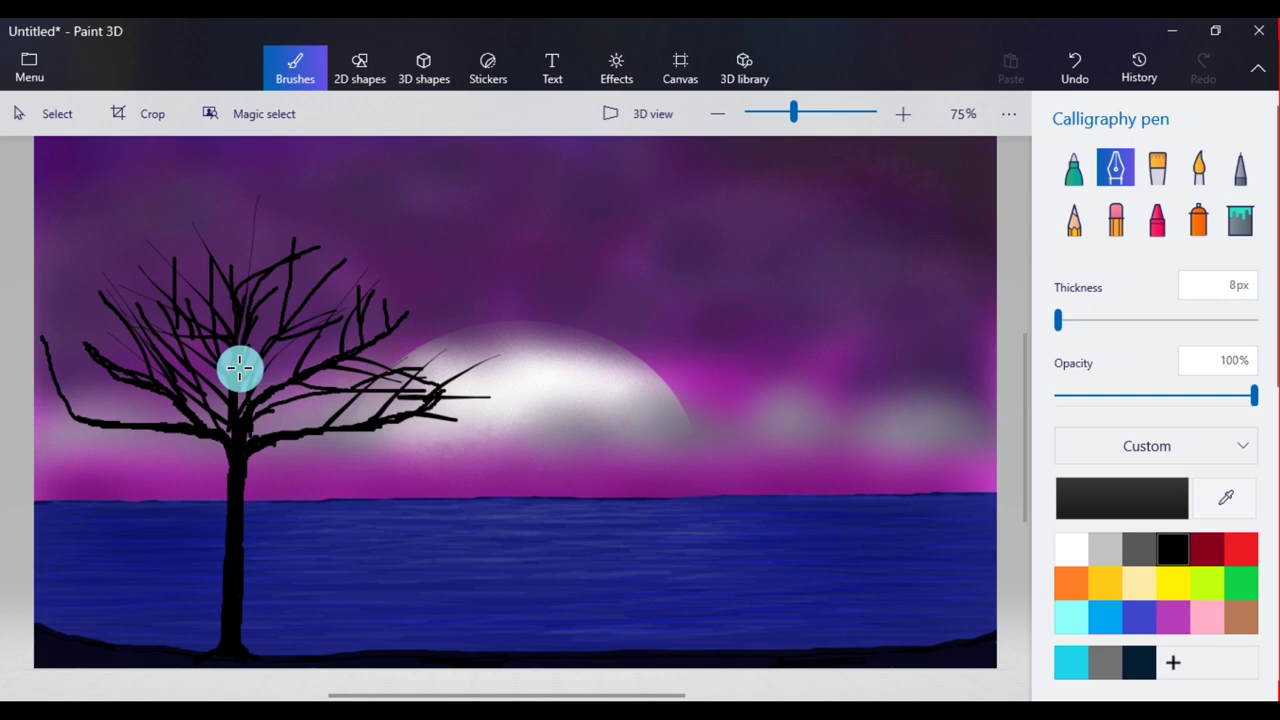
Step: Add more 8 px Calligraphy pen twigs to the outer left branch and throughout the crown's right half
left_click_drag(94, 419, 49, 314)
left_click_drag(90, 362, 81, 313)
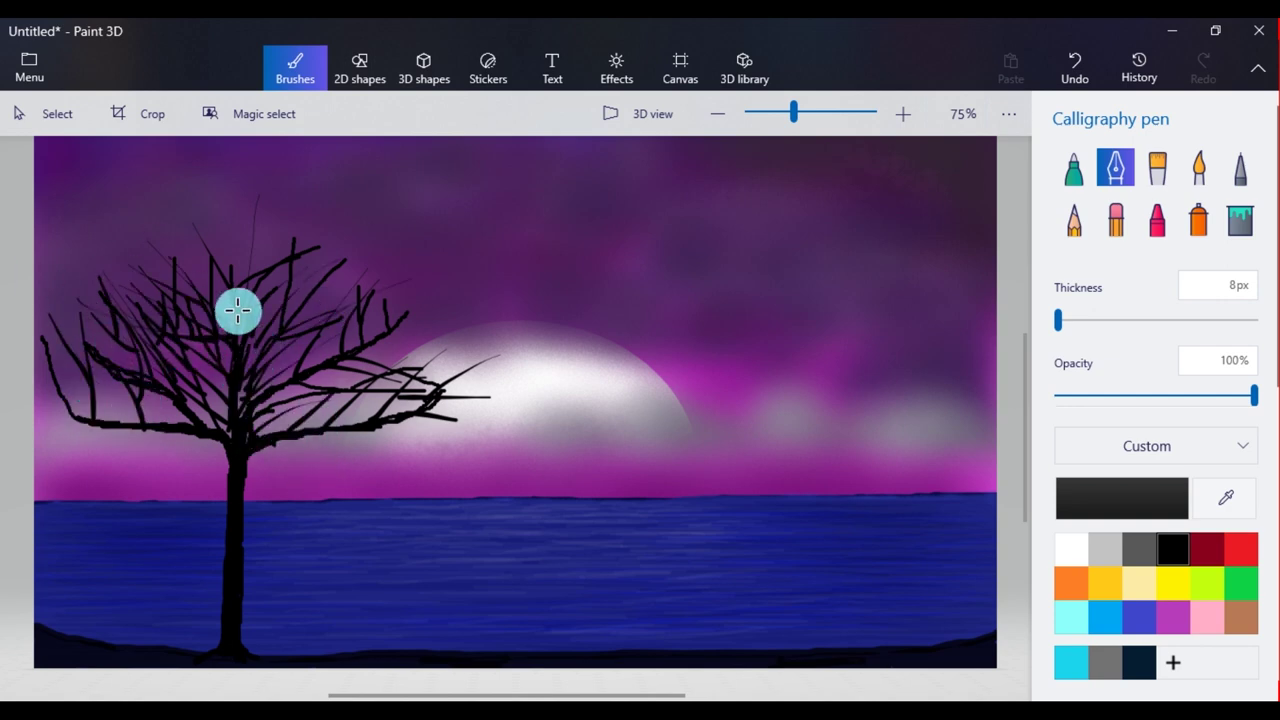
left_click_drag(262, 330, 279, 191)
left_click_drag(257, 336, 360, 239)
left_click_drag(296, 334, 346, 274)
left_click_drag(250, 414, 300, 361)
left_click_drag(284, 428, 364, 374)
Step: Draw very fine twigs throughout the crown with the Pixel pen at 1 px thickness
left_click(1240, 168)
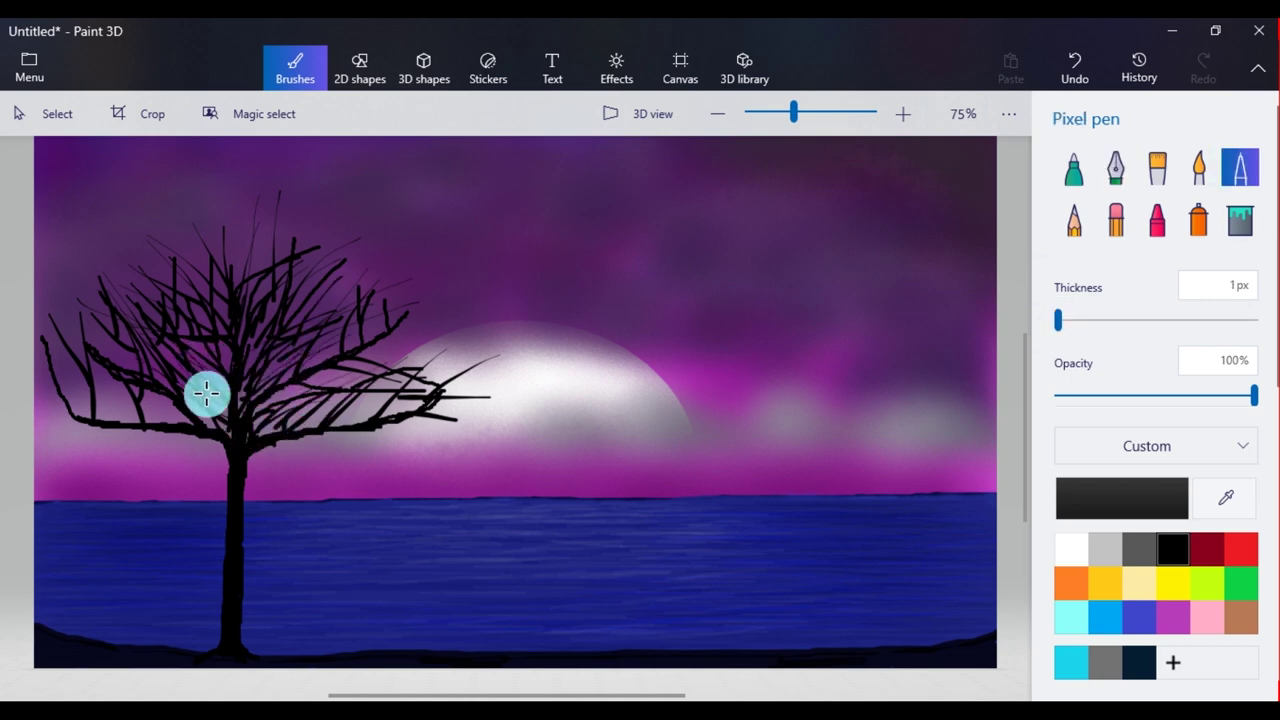
mouse_move(394, 371)
left_mouse_down()
mouse_move(325, 323)
mouse_move(383, 355)
mouse_move(323, 272)
mouse_move(363, 295)
mouse_move(260, 231)
mouse_move(217, 260)
mouse_move(160, 268)
mouse_move(106, 326)
mouse_move(183, 420)
mouse_move(83, 360)
mouse_move(216, 308)
mouse_move(196, 266)
left_mouse_up()
left_click_drag(217, 423, 187, 366)
left_click_drag(375, 383, 355, 411)
left_click_drag(397, 371, 415, 302)
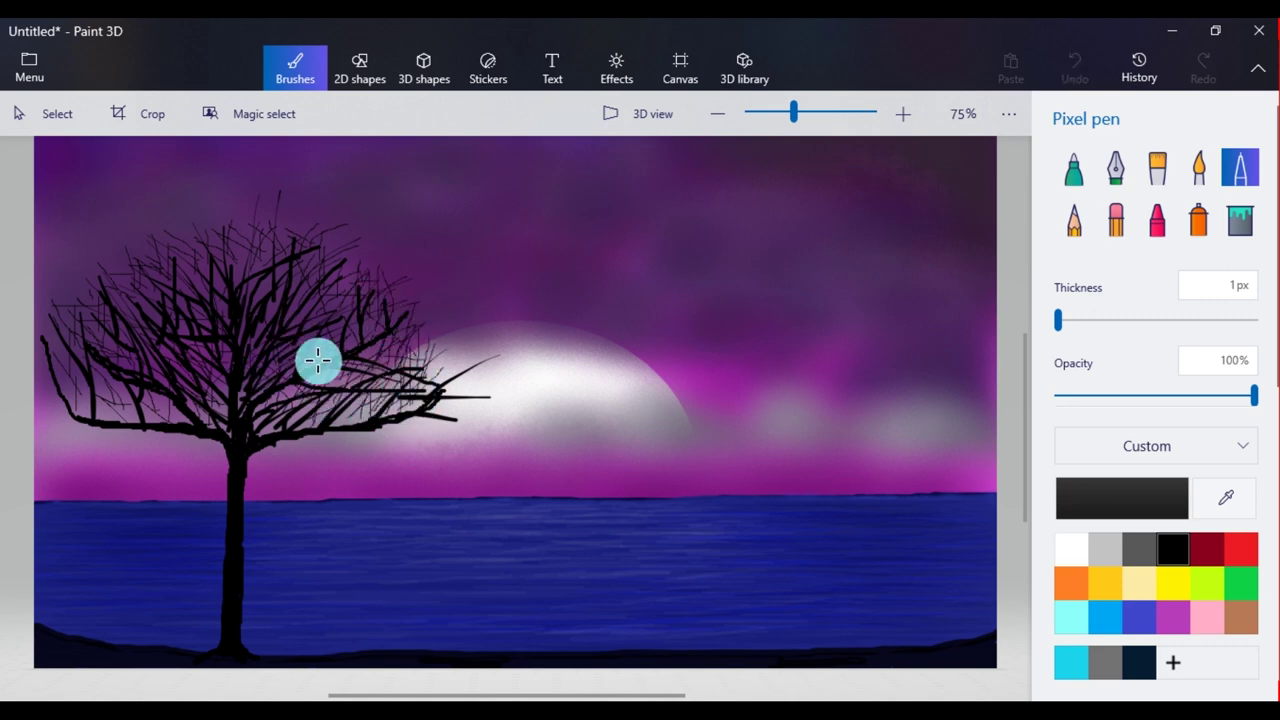
Step: Try to draw extra lower branches on both sides of the trunk with the 8 px Calligraphy pen
left_click(1115, 168)
mouse_move(244, 511)
left_mouse_down()
mouse_move(383, 410)
mouse_move(127, 402)
left_mouse_up()
left_click_drag(204, 489, 173, 436)
left_click_drag(220, 534, 108, 430)
left_click_drag(160, 483, 148, 430)
left_click_drag(226, 486, 218, 442)
left_click_drag(162, 487, 62, 398)
mouse_move(250, 541)
left_mouse_down()
mouse_move(302, 462)
mouse_move(272, 458)
left_mouse_up()
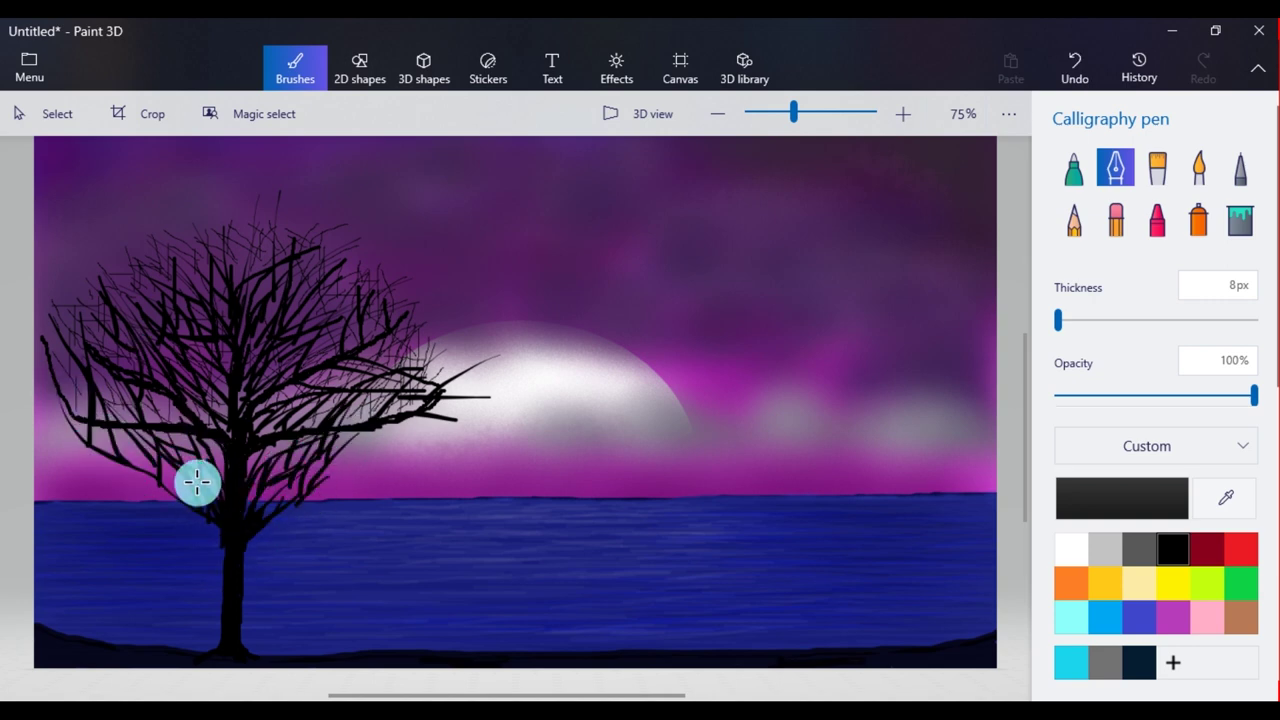
Step: Undo the lower branches and the last fine twigs on the tree
key("ctrl+z")
key("ctrl+z")
key("ctrl+z")
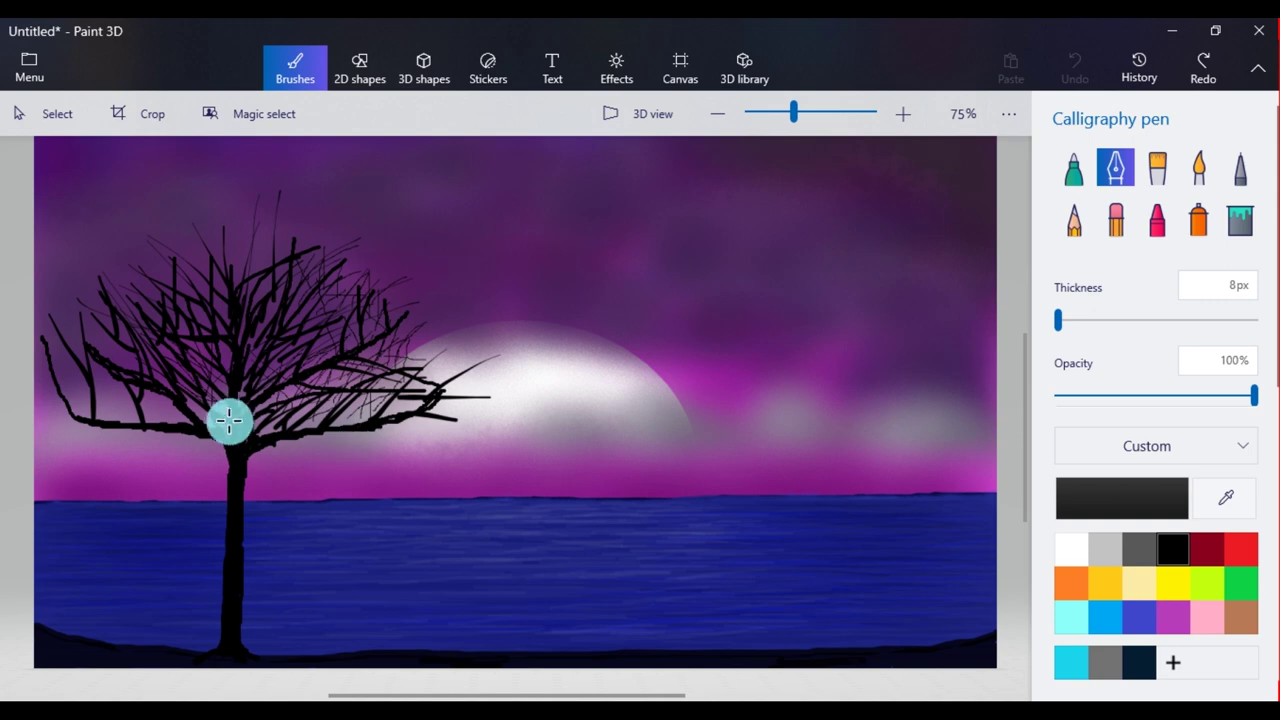
Step: Cover the tree's crown with soft black foliage using the Crayon at 88 px thickness and 14% opacity
left_click(1157, 218)
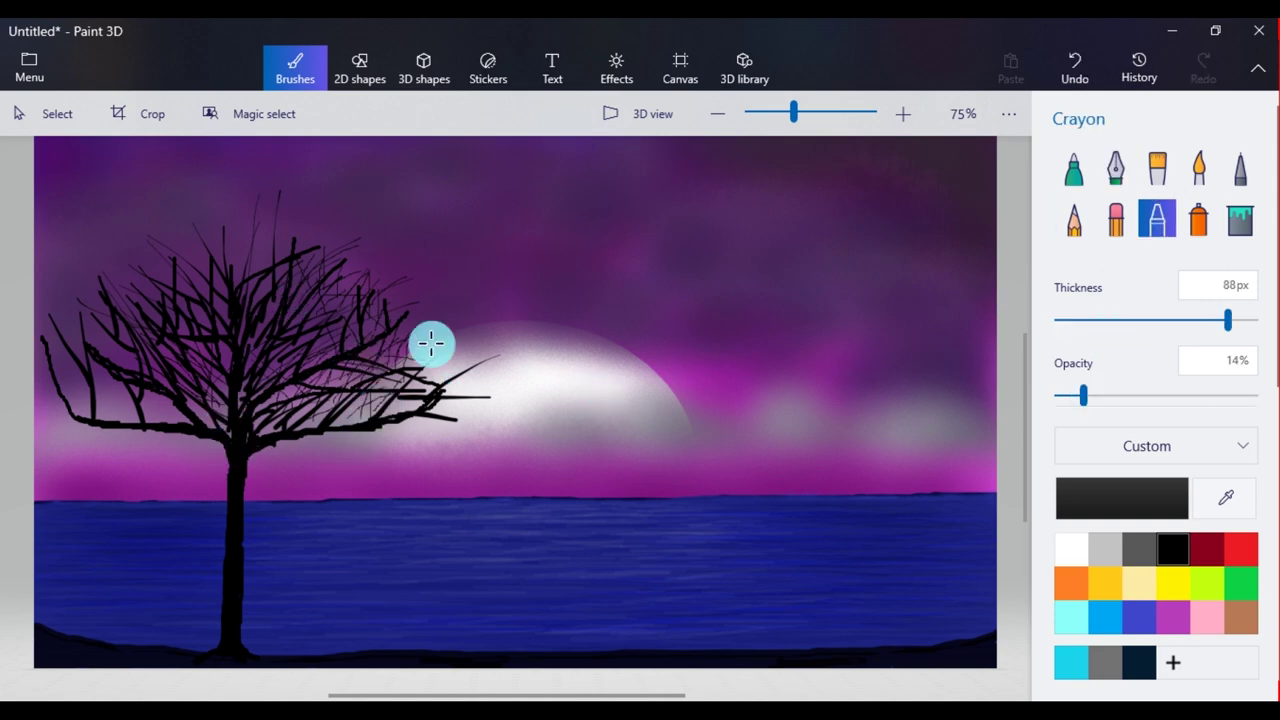
mouse_move(200, 268)
left_mouse_down()
mouse_move(225, 267)
mouse_move(69, 334)
mouse_move(257, 277)
mouse_move(343, 300)
mouse_move(371, 367)
mouse_move(457, 391)
mouse_move(229, 426)
mouse_move(71, 406)
mouse_move(172, 360)
mouse_move(129, 377)
mouse_move(100, 420)
mouse_move(366, 357)
mouse_move(337, 276)
mouse_move(203, 237)
mouse_move(214, 443)
mouse_move(211, 393)
left_mouse_up()
left_click(1116, 167)
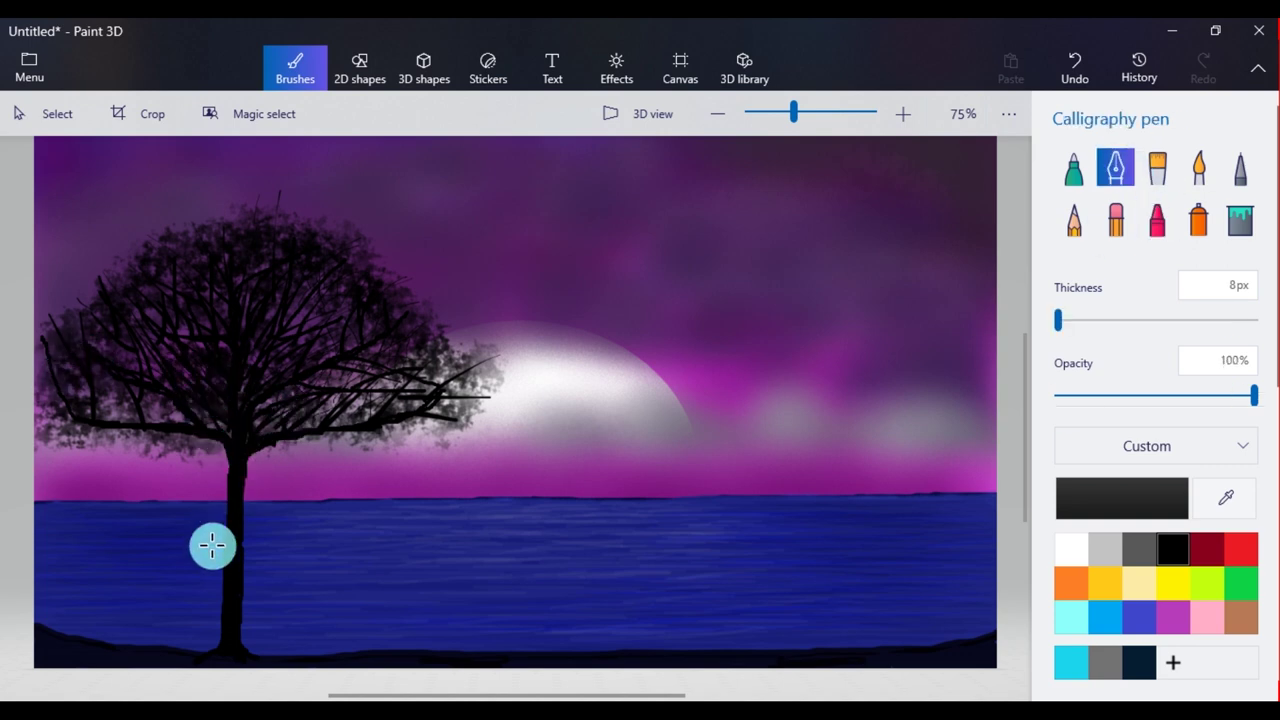
Step: Build up the shore into a solid black bank, higher at both ends, with the Marker at 21 px and 100% opacity
left_click(1073, 167)
mouse_move(215, 643)
left_mouse_down()
mouse_move(74, 626)
mouse_move(188, 649)
mouse_move(35, 605)
left_mouse_up()
left_click(1097, 322)
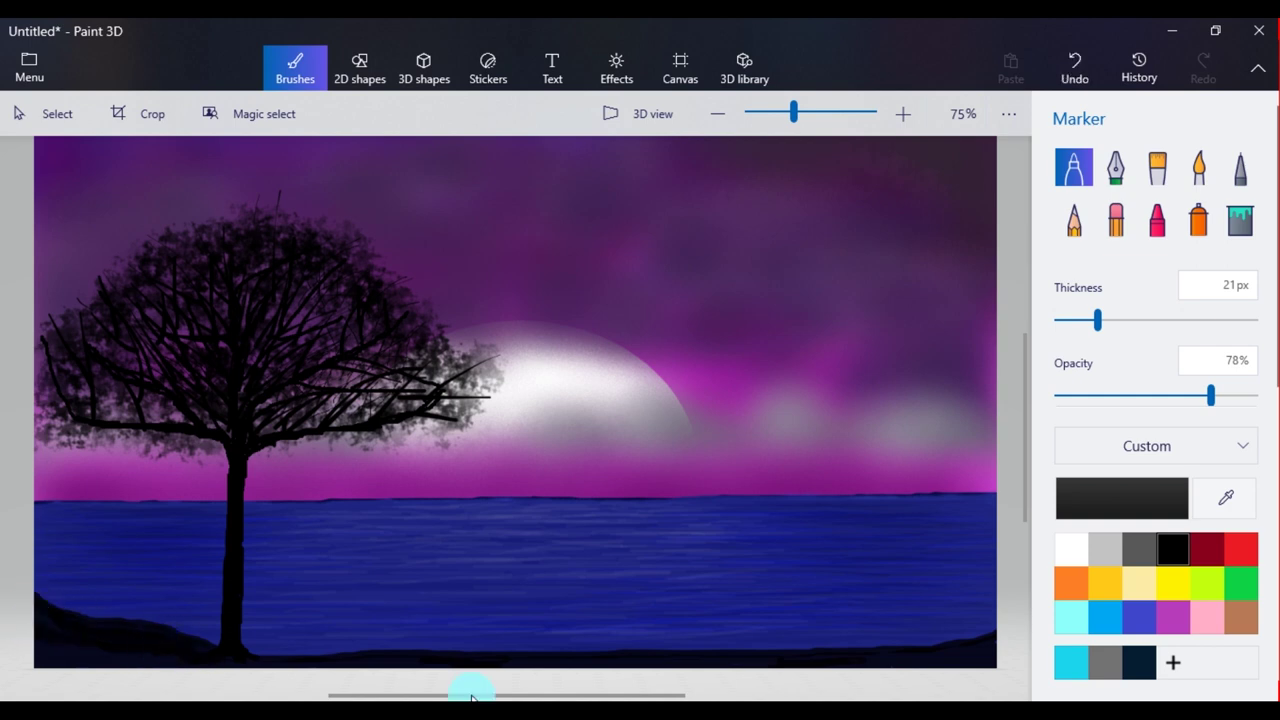
left_click_drag(1211, 397, 1255, 398)
mouse_move(92, 656)
left_mouse_down()
mouse_move(101, 626)
mouse_move(223, 652)
mouse_move(373, 657)
mouse_move(294, 643)
mouse_move(920, 640)
mouse_move(555, 655)
left_mouse_up()
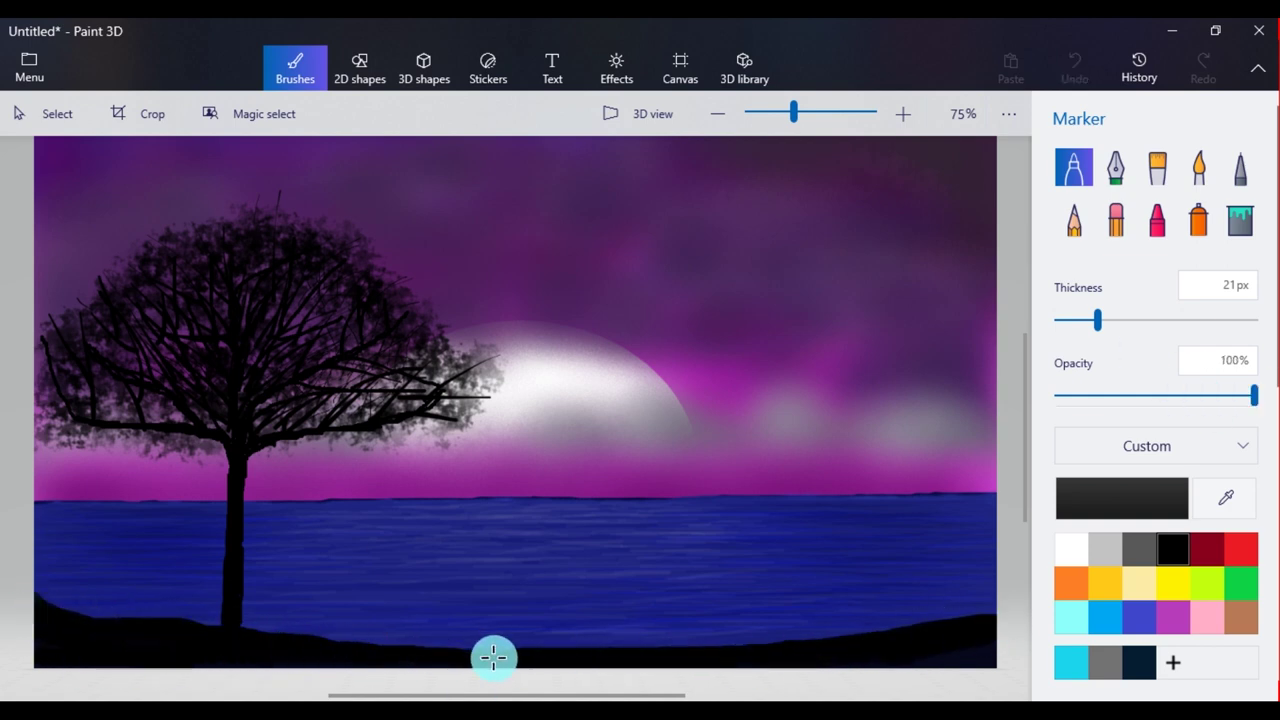
left_click(92, 715)
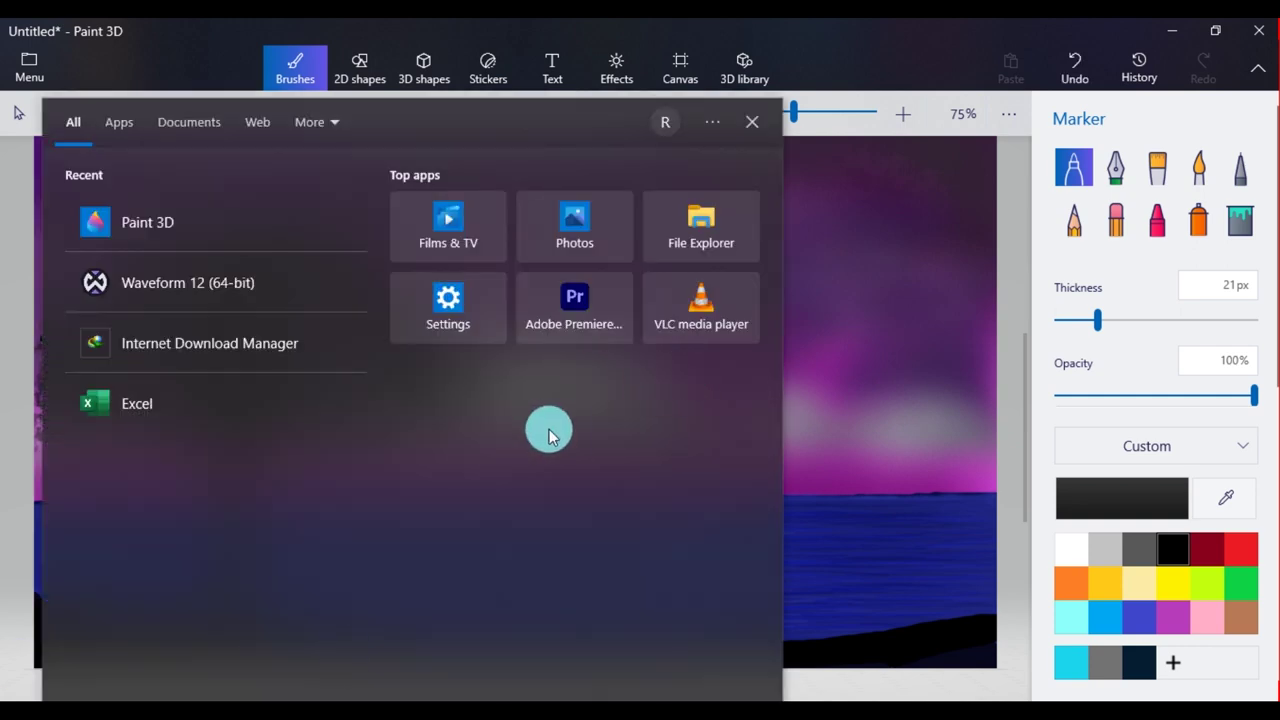
left_click(755, 123)
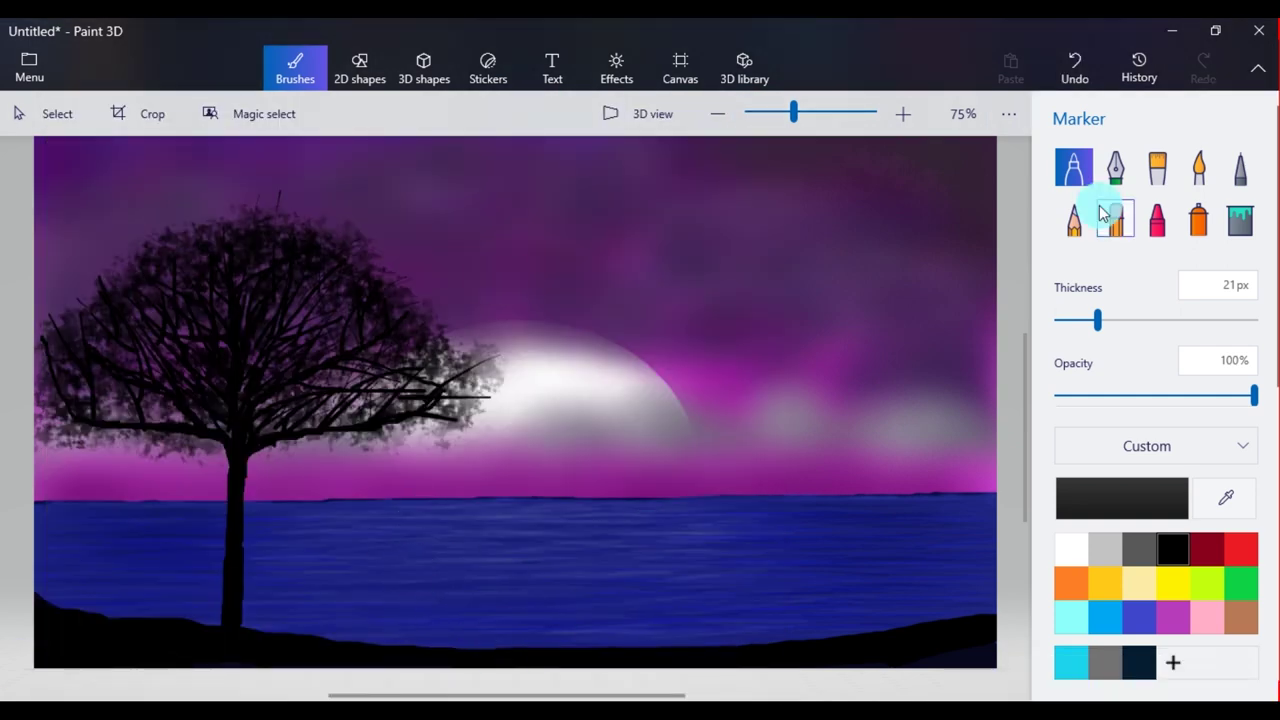
left_click(1240, 167)
left_click(1073, 167)
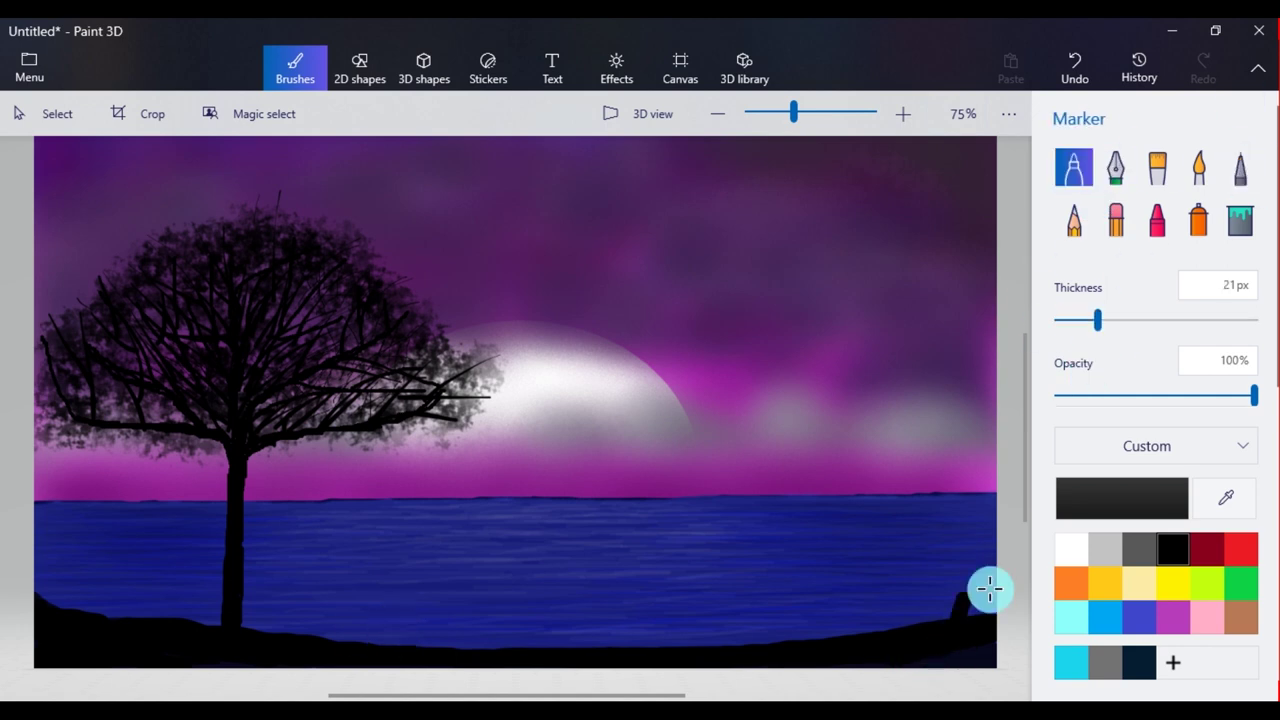
key("ctrl+z")
Step: Draw thin black grass blades on the bank left of the tree with the Calligraphy pen at 8 px
left_click(1115, 167)
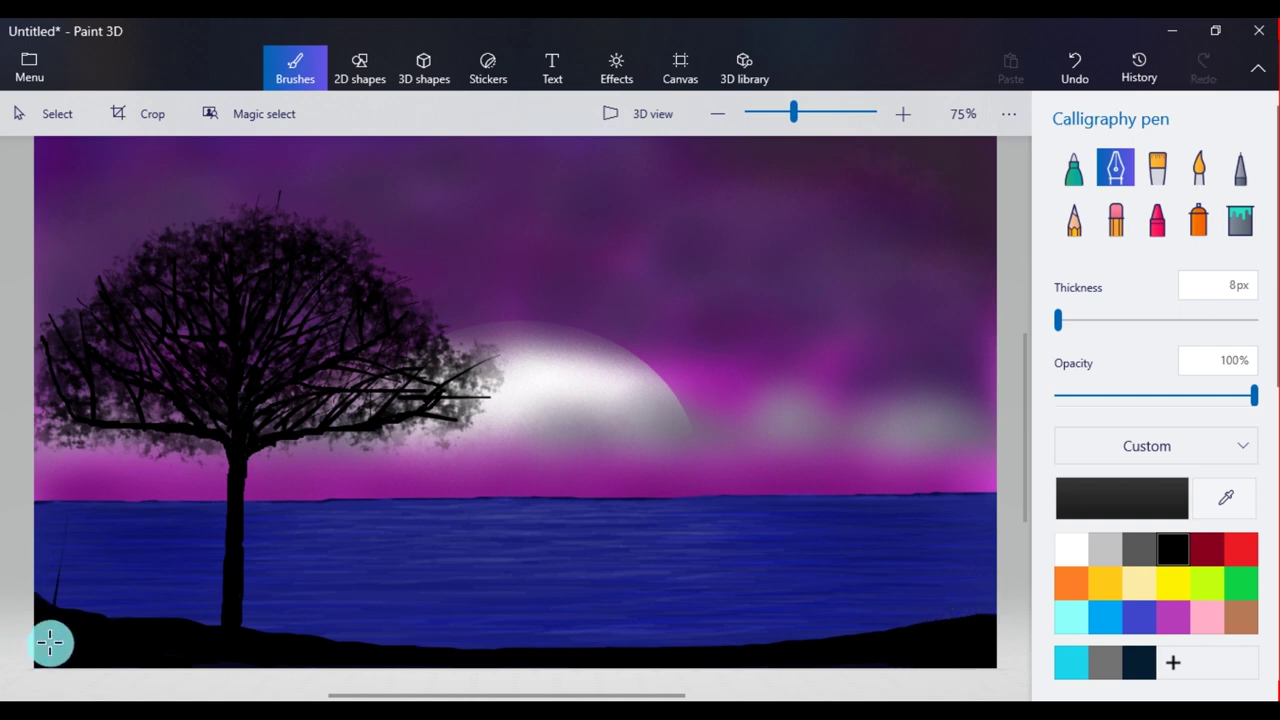
left_click_drag(162, 652, 118, 581)
left_click_drag(122, 624, 84, 568)
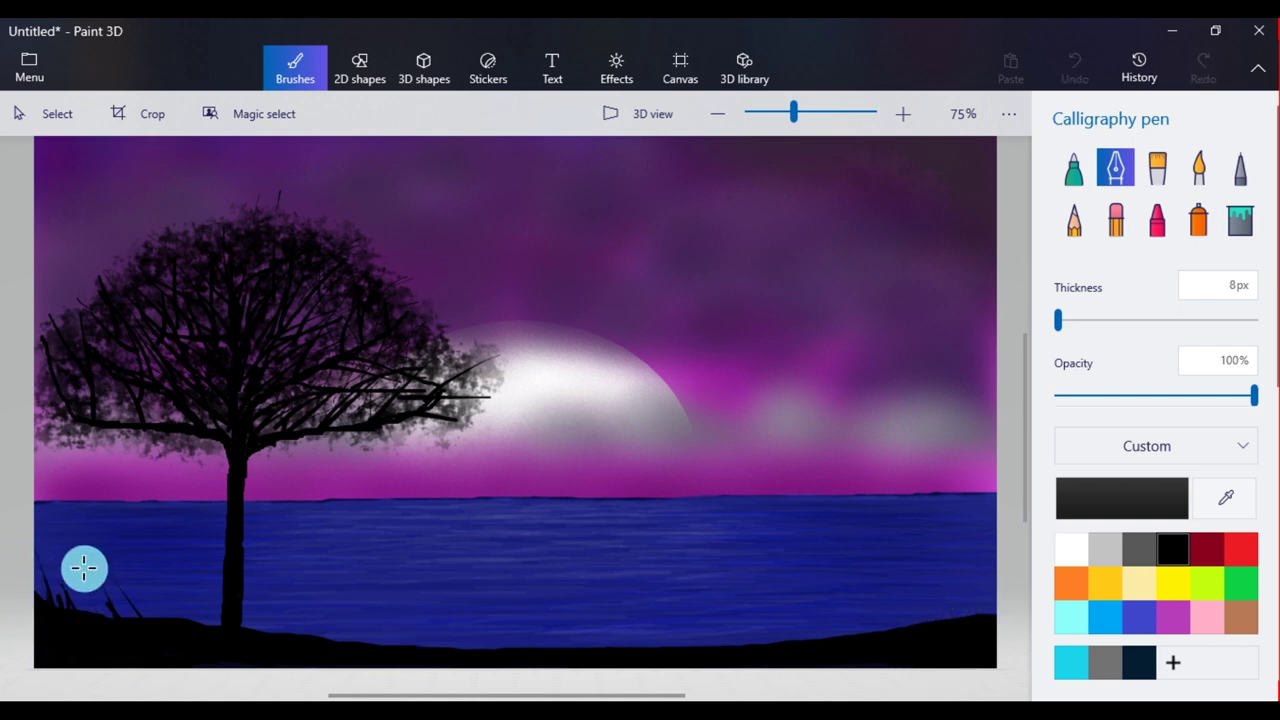
left_click_drag(1024, 498, 1024, 523)
mouse_move(453, 694)
left_mouse_down()
mouse_move(191, 690)
mouse_move(438, 694)
left_mouse_up()
scroll(1004, 448, "down", 2)
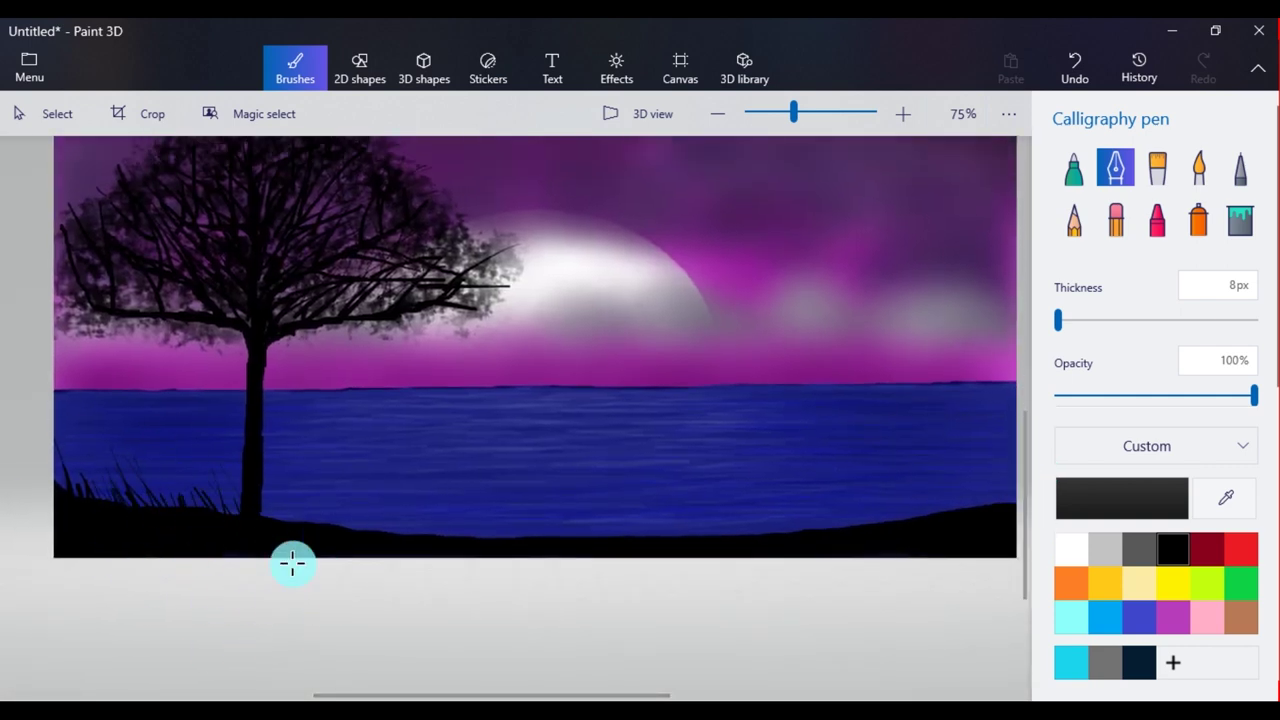
Step: Extend the grass from the tree's base along the bank past the middle of the shore
left_click(300, 491)
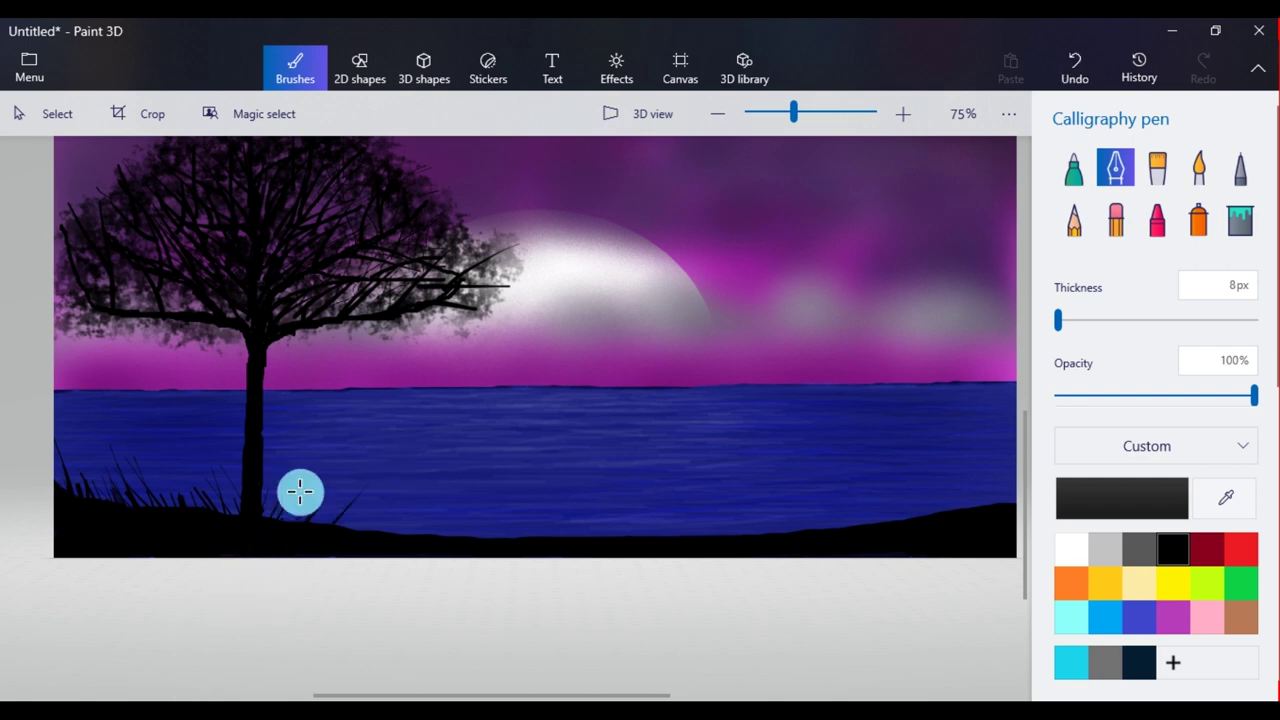
left_click_drag(195, 505, 182, 478)
left_click_drag(343, 548, 292, 493)
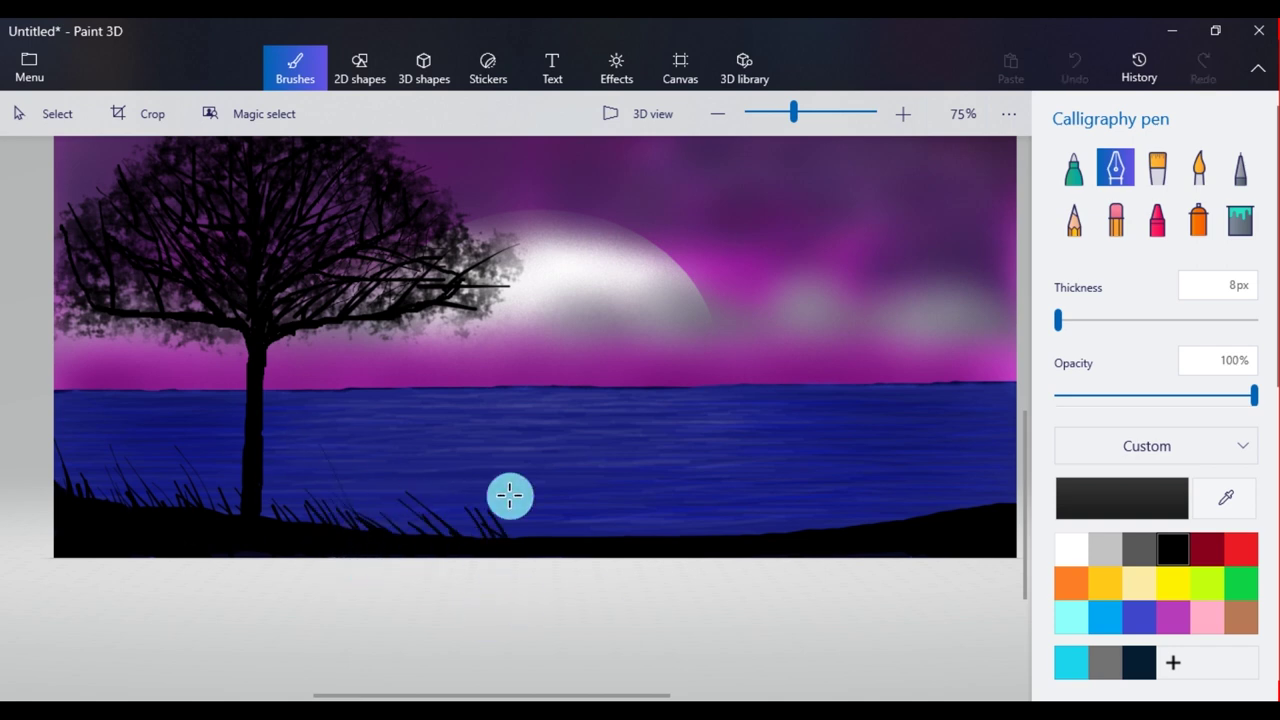
left_click_drag(460, 501, 552, 530)
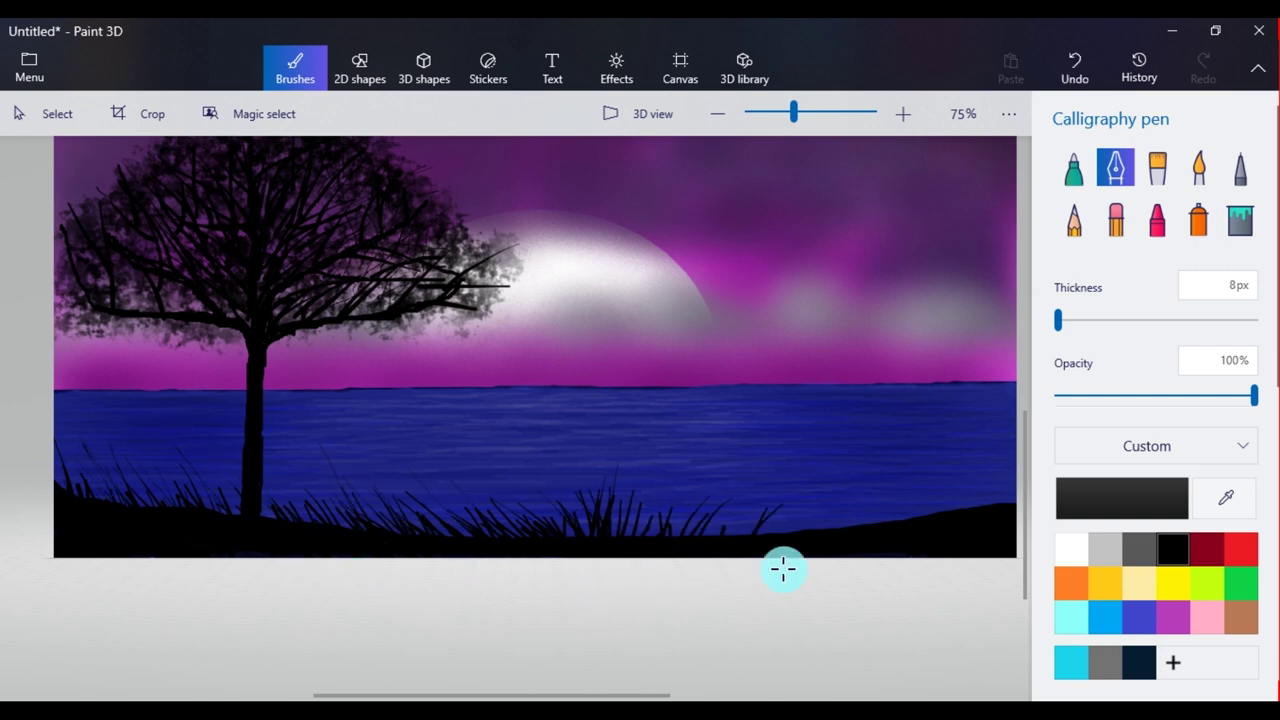
Step: Draw grass blades over the right end of the bank and fill the gap toward the middle
mouse_move(730, 527)
left_mouse_down()
mouse_move(954, 523)
mouse_move(995, 458)
left_mouse_up()
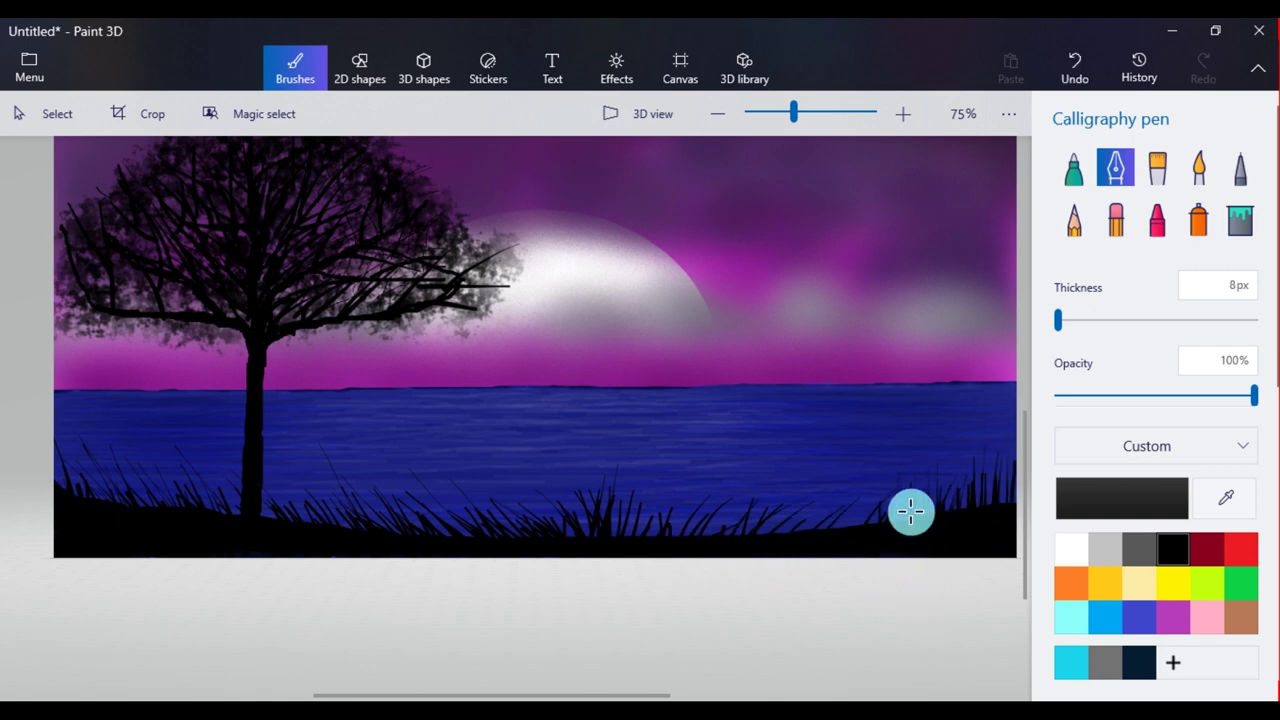
left_click_drag(852, 528, 935, 527)
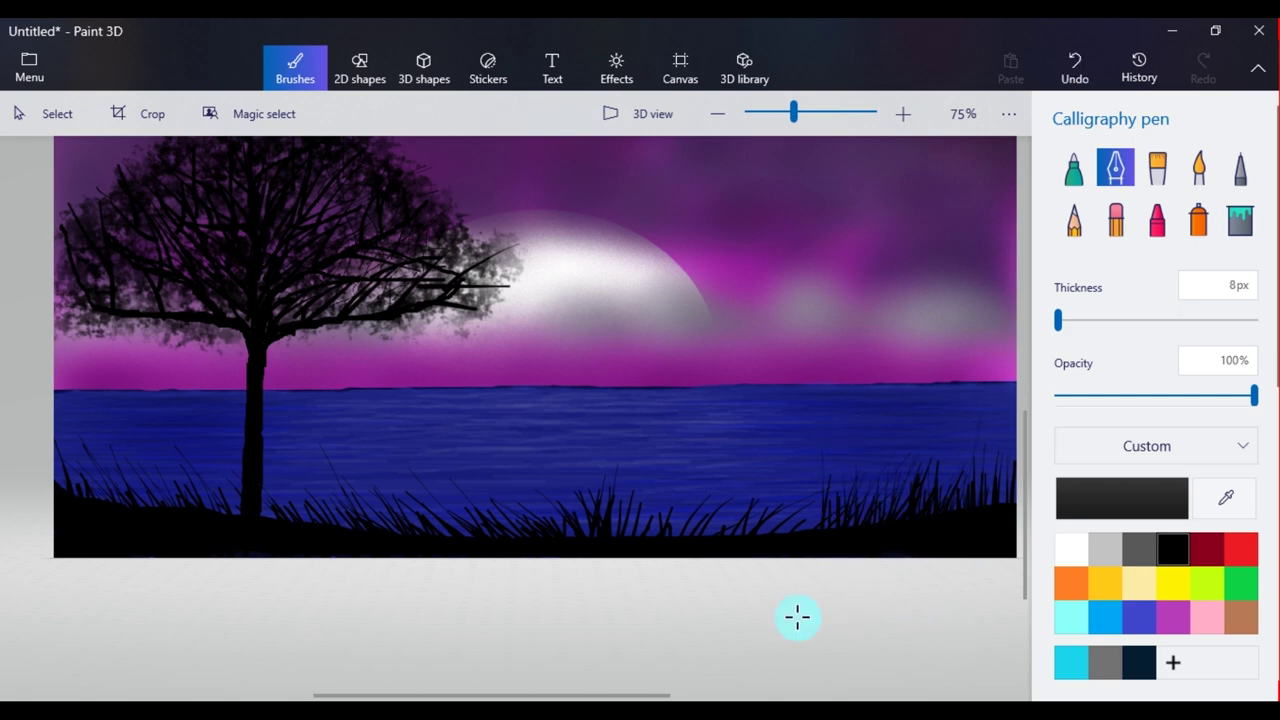
left_click_drag(739, 453, 722, 530)
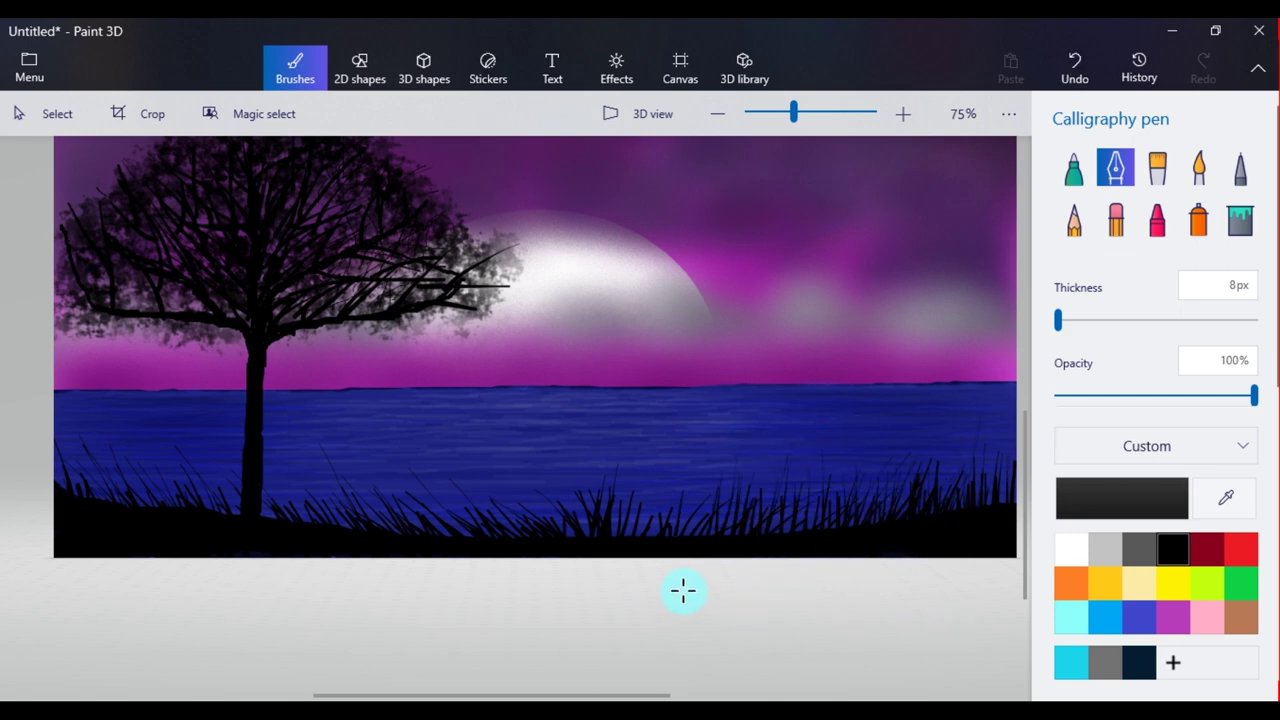
Step: Thicken the grass in the middle of the bank and add taller blades around the tree and at the far left
mouse_move(545, 488)
left_mouse_down()
mouse_move(569, 549)
mouse_move(655, 505)
left_mouse_up()
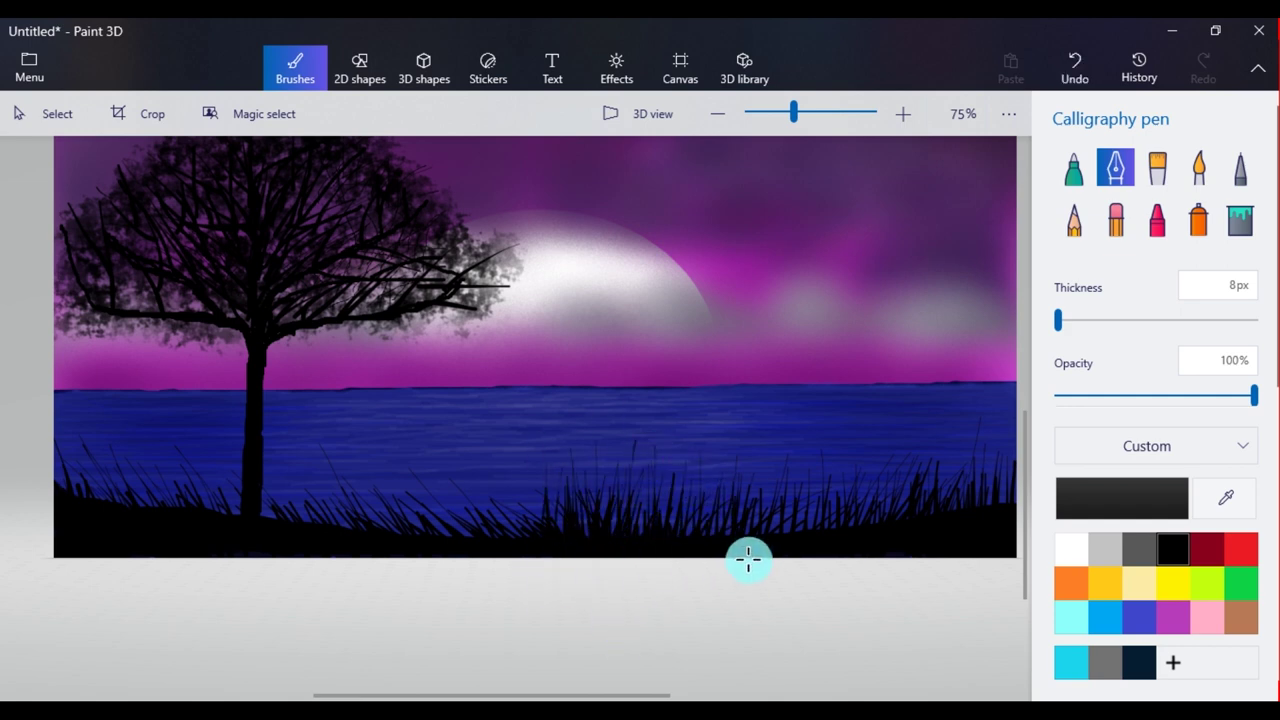
left_click_drag(778, 455, 775, 459)
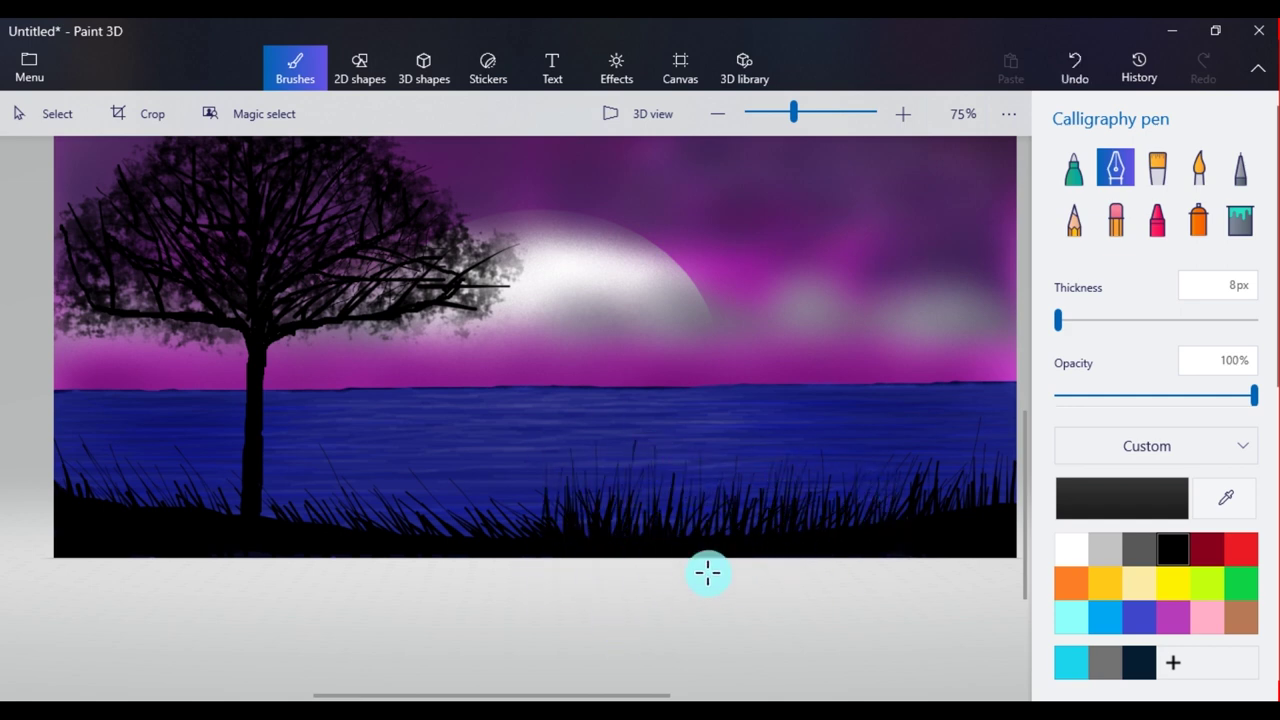
left_click_drag(517, 383, 519, 383)
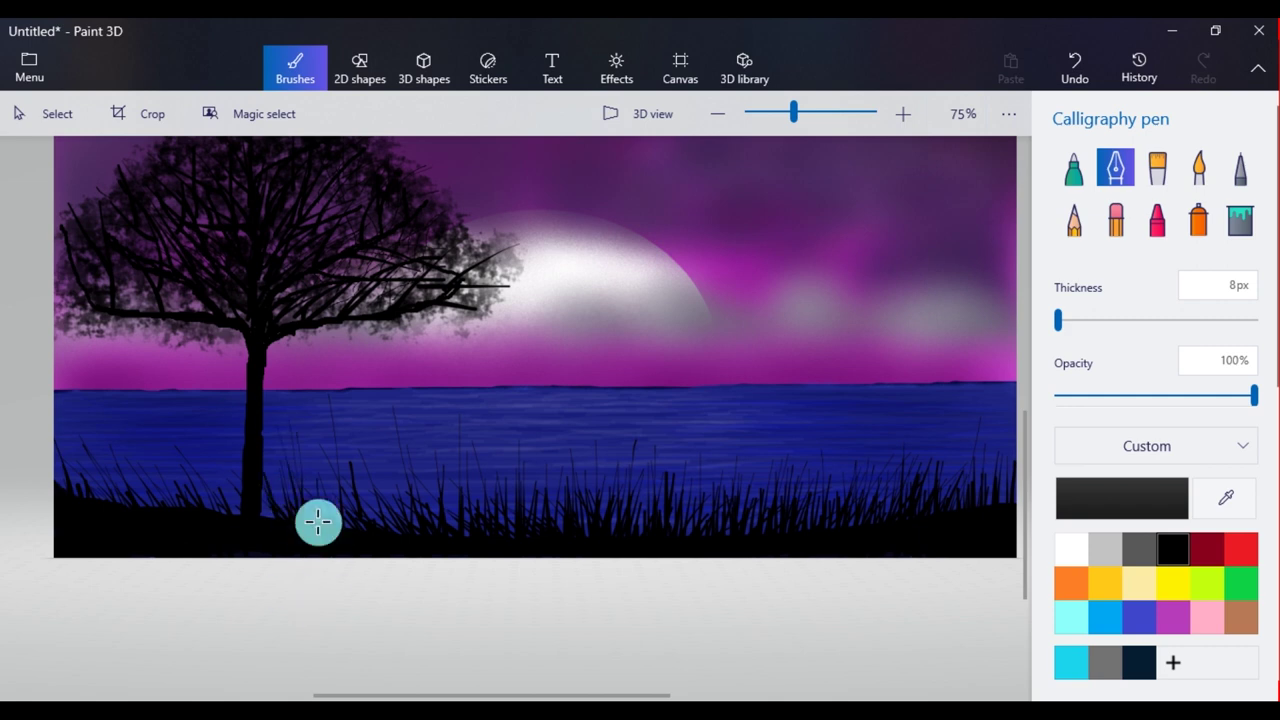
left_click_drag(81, 542, 94, 451)
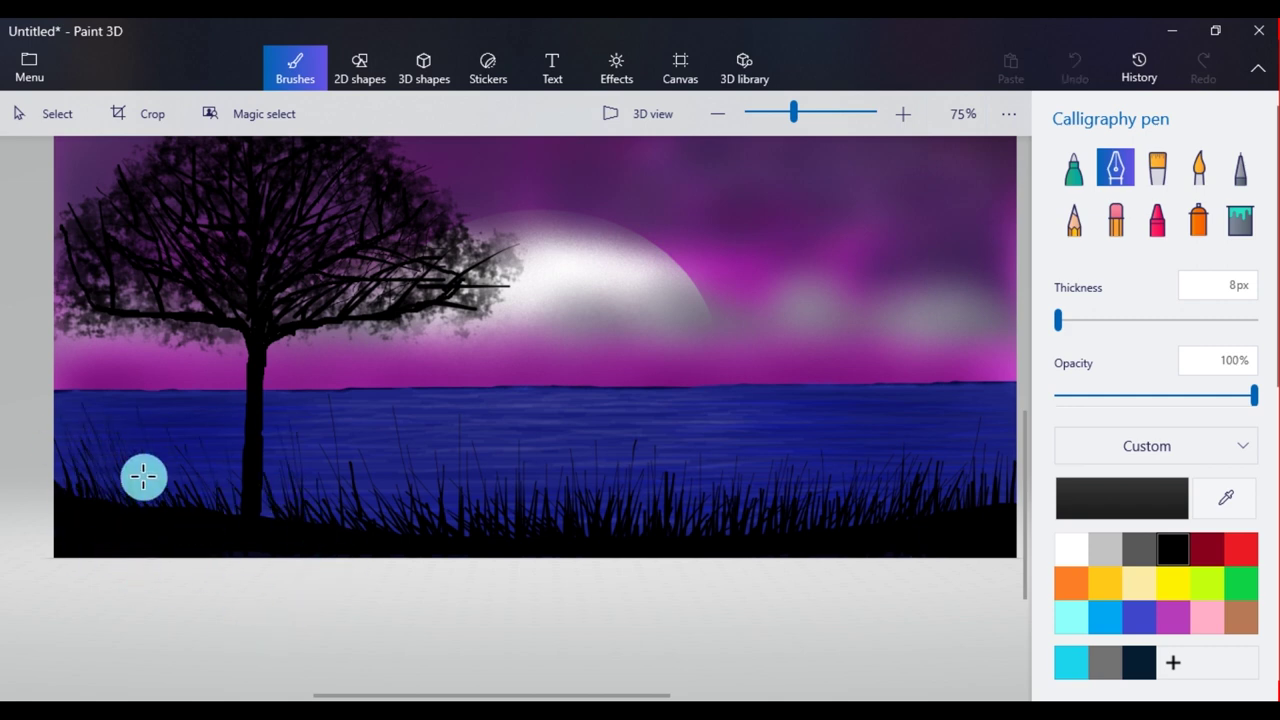
Step: Add a few more black grass blades beside the trunk, at the far left and along the middle of the bank
left_click_drag(258, 530, 267, 475)
left_click_drag(160, 498, 62, 400)
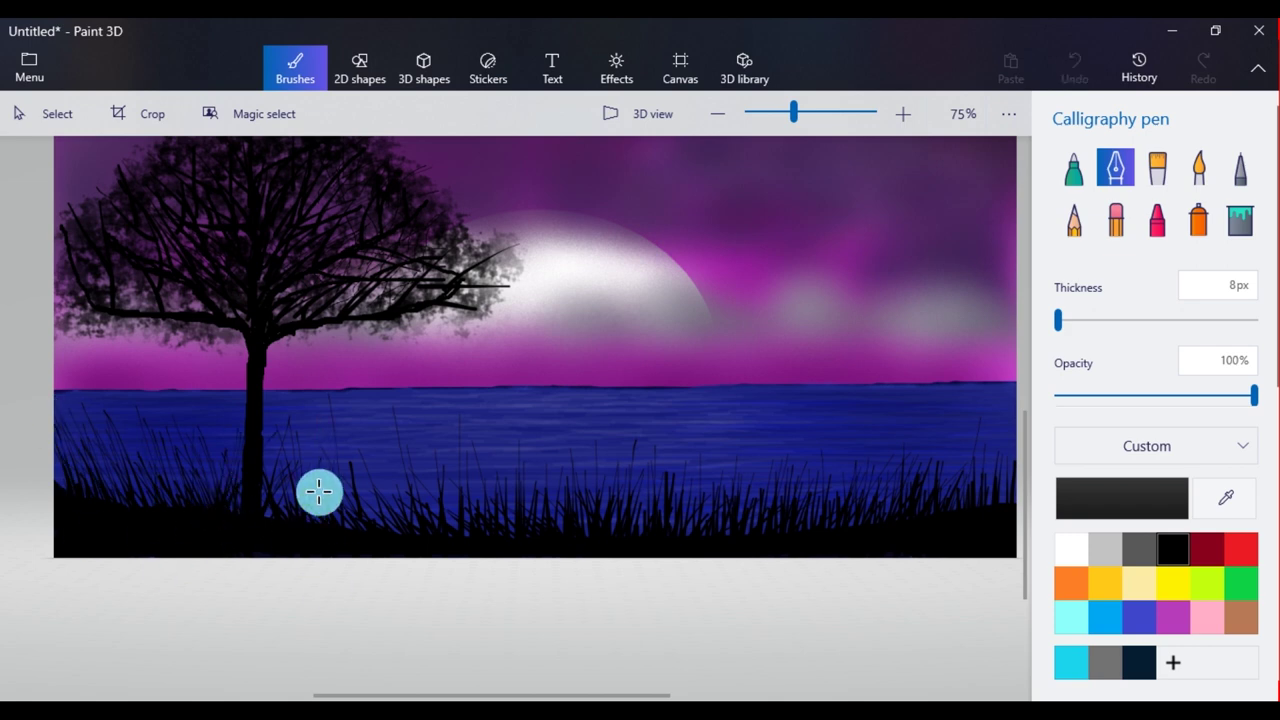
left_click_drag(450, 503, 465, 491)
left_click_drag(736, 491, 759, 459)
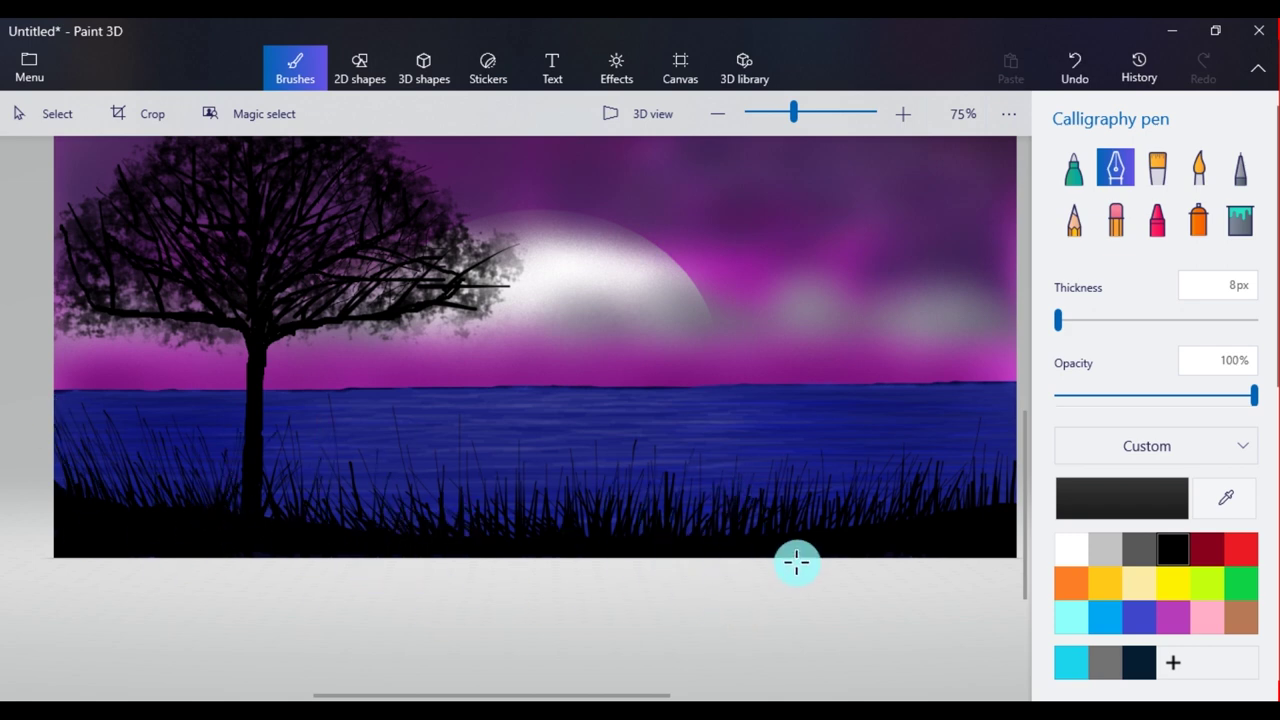
left_click_drag(1026, 506, 1028, 415)
left_click_drag(548, 695, 555, 694)
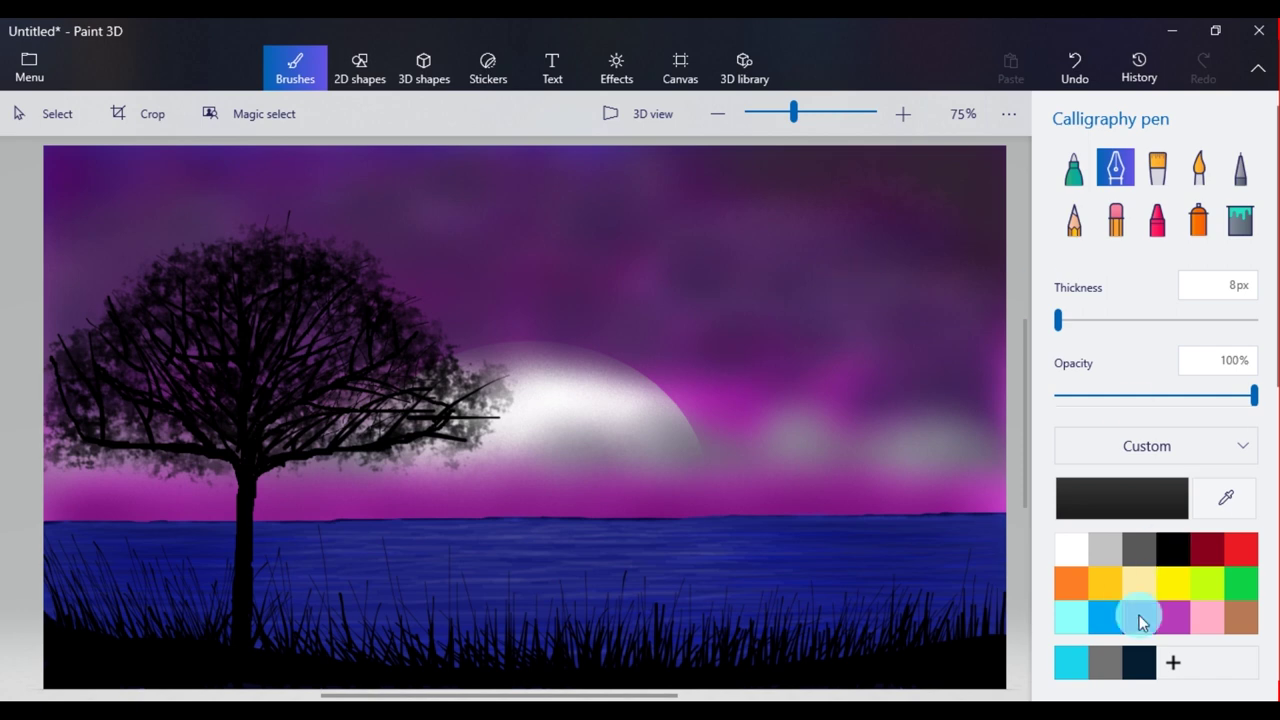
Step: Mix a custom blue from the sea's colour and spray it along the top of the sky with the Spray can at 166 px and 12% opacity
left_click(1226, 498)
left_click(872, 545)
left_click(1122, 498)
left_click(700, 235)
left_click(612, 557)
left_click(1198, 220)
left_click_drag(1095, 334, 1158, 320)
left_click_drag(1214, 396, 1079, 396)
mouse_move(337, 168)
left_mouse_down()
mouse_move(923, 171)
mouse_move(385, 169)
left_mouse_up()
Step: Darken the upper sky above the tree and moon by spraying black at 166 px and 12% opacity
left_click(1173, 549)
mouse_move(592, 205)
left_mouse_down()
mouse_move(601, 189)
mouse_move(240, 189)
mouse_move(14, 289)
mouse_move(383, 166)
mouse_move(57, 217)
mouse_move(277, 180)
mouse_move(763, 183)
left_mouse_up()
mouse_move(516, 245)
left_mouse_down()
mouse_move(734, 274)
mouse_move(940, 323)
mouse_move(760, 186)
mouse_move(661, 258)
mouse_move(737, 349)
mouse_move(786, 366)
mouse_move(960, 303)
mouse_move(683, 179)
left_mouse_up()
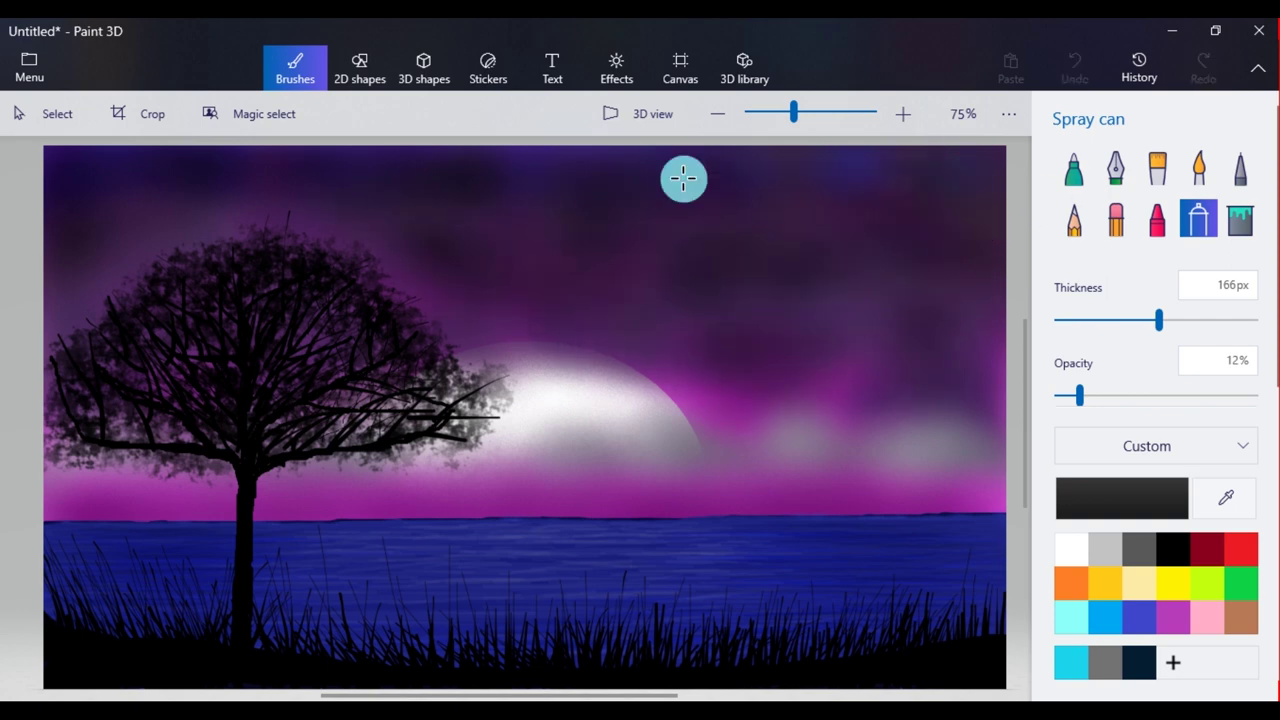
Step: Mix a bright magenta custom colour and mist it lightly over the sky above the moon at 1% opacity
left_click_drag(1080, 403, 1057, 396)
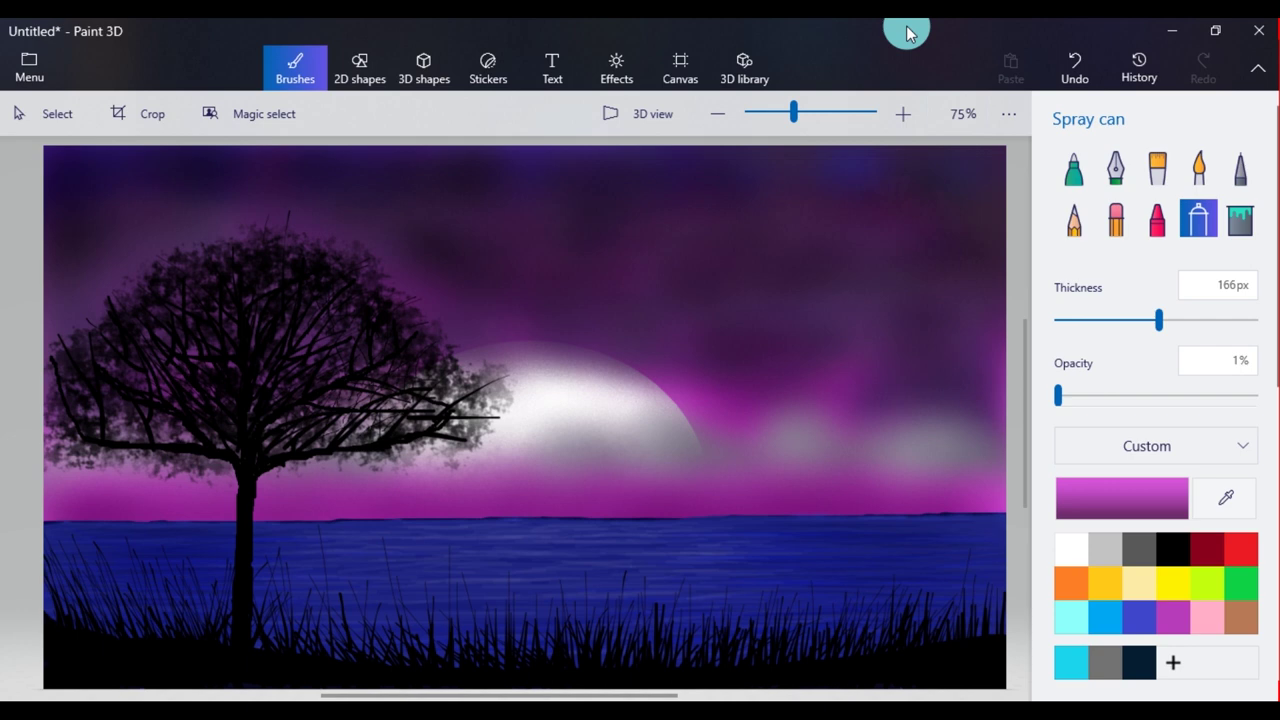
left_click(1103, 503)
left_click_drag(635, 277, 682, 230)
left_click(539, 557)
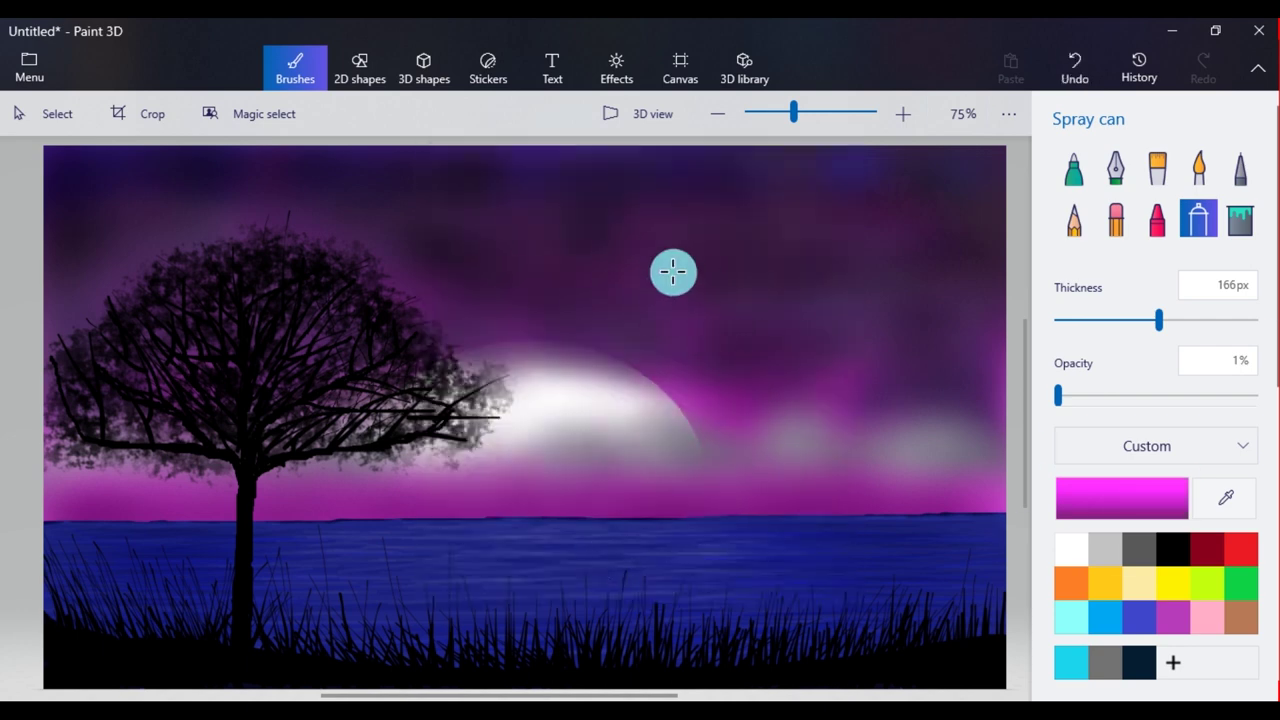
left_click(1128, 619)
left_click(1241, 395)
left_click_drag(915, 170, 556, 177)
key("ctrl+z")
Step: Mix a vivid blue custom colour and spray it along the top of the sky at 166 px, lowering the opacity to 11%
left_click(1121, 497)
left_click(700, 229)
left_click(540, 557)
mouse_move(791, 163)
left_mouse_down()
mouse_move(260, 146)
mouse_move(977, 163)
left_mouse_up()
left_click_drag(1240, 395, 1078, 395)
mouse_move(889, 214)
left_mouse_down()
mouse_move(719, 220)
mouse_move(909, 211)
mouse_move(562, 188)
left_mouse_up()
Step: Spray black over the blue band and the right side of the sky at 166 px and 11% opacity
left_click(1170, 547)
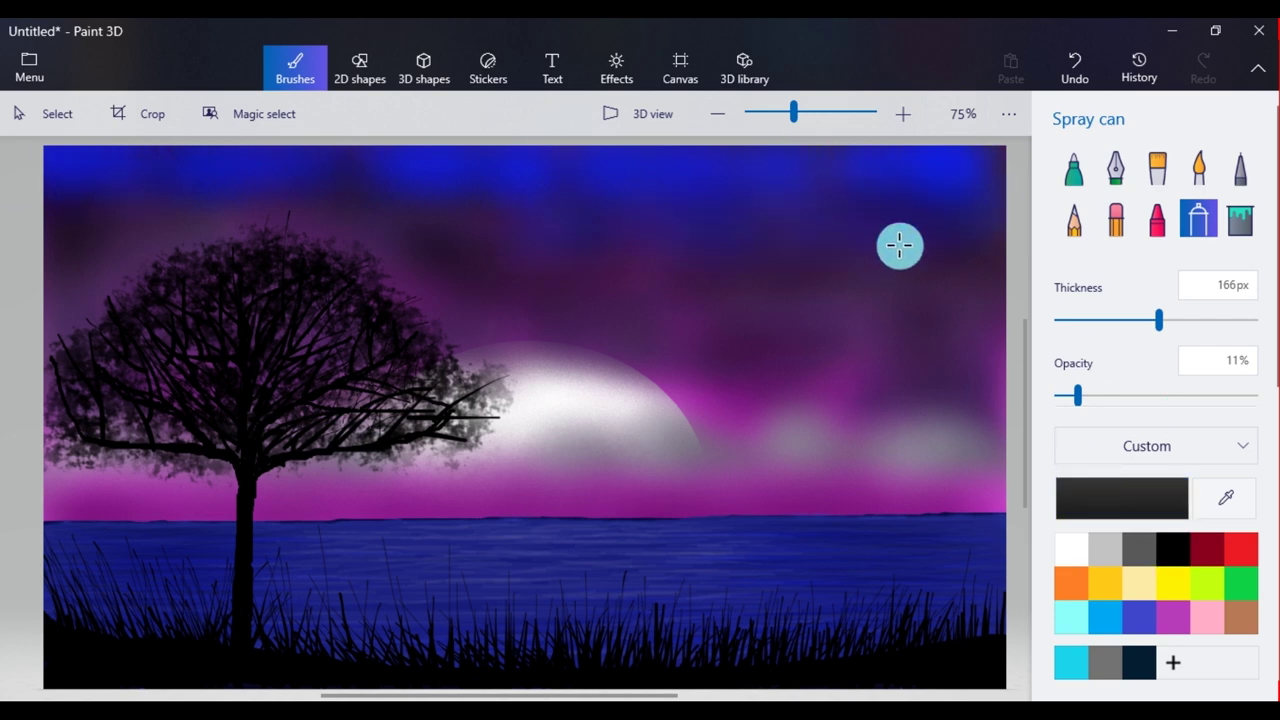
mouse_move(309, 209)
left_mouse_down()
mouse_move(844, 219)
mouse_move(822, 172)
mouse_move(926, 180)
mouse_move(676, 165)
mouse_move(971, 220)
mouse_move(194, 151)
mouse_move(626, 174)
mouse_move(28, 150)
mouse_move(186, 163)
mouse_move(629, 143)
mouse_move(949, 160)
mouse_move(849, 177)
mouse_move(900, 220)
mouse_move(80, 171)
mouse_move(202, 191)
mouse_move(791, 180)
mouse_move(823, 240)
mouse_move(903, 257)
left_mouse_up()
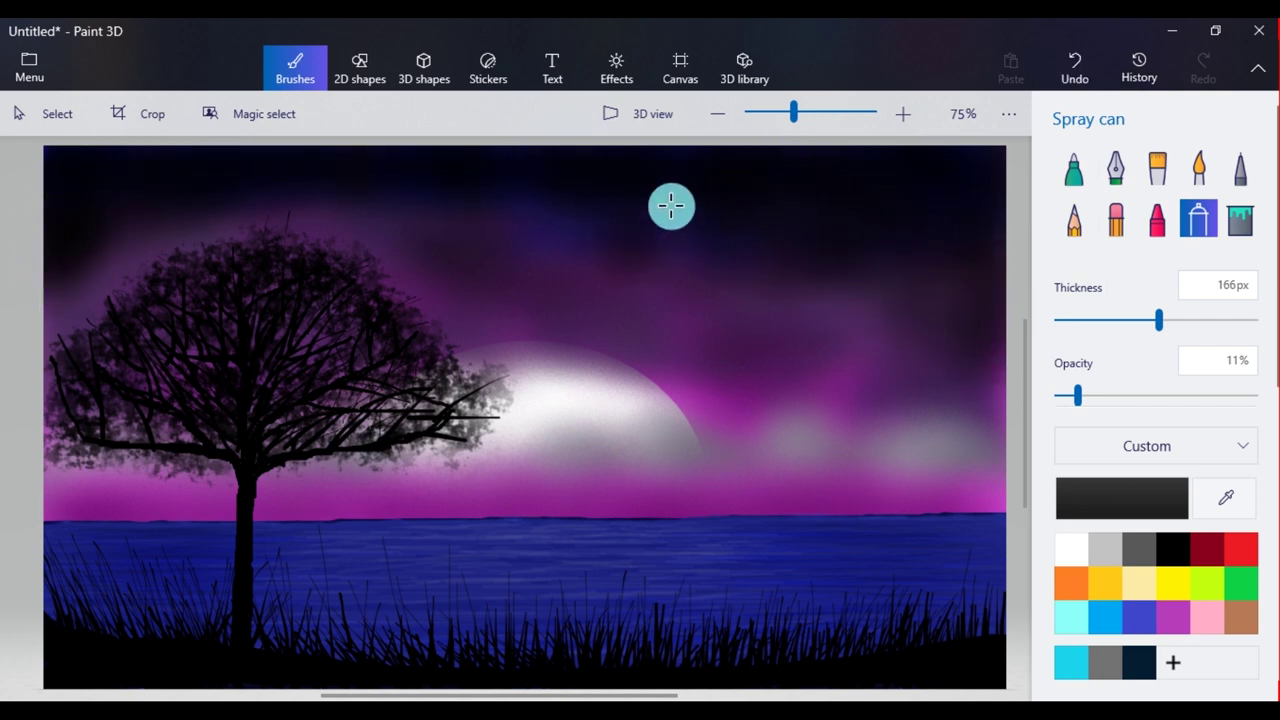
mouse_move(863, 317)
left_mouse_down()
mouse_move(1001, 423)
mouse_move(933, 324)
mouse_move(733, 316)
mouse_move(512, 211)
mouse_move(147, 233)
mouse_move(54, 298)
mouse_move(140, 205)
mouse_move(281, 232)
mouse_move(366, 294)
mouse_move(467, 327)
mouse_move(397, 199)
mouse_move(814, 306)
mouse_move(692, 291)
mouse_move(774, 327)
mouse_move(835, 335)
mouse_move(779, 286)
mouse_move(786, 324)
left_mouse_up()
Step: Blend soft blue over the dark upper sky, starting at 5% opacity and finishing at 229 px and 1% opacity
left_click_drag(1078, 395, 1065, 395)
mouse_move(868, 331)
left_mouse_down()
mouse_move(931, 373)
mouse_move(714, 343)
mouse_move(380, 176)
mouse_move(954, 177)
mouse_move(732, 219)
left_mouse_up()
mouse_move(310, 149)
left_mouse_down()
mouse_move(46, 150)
mouse_move(121, 191)
mouse_move(809, 209)
mouse_move(909, 197)
left_mouse_up()
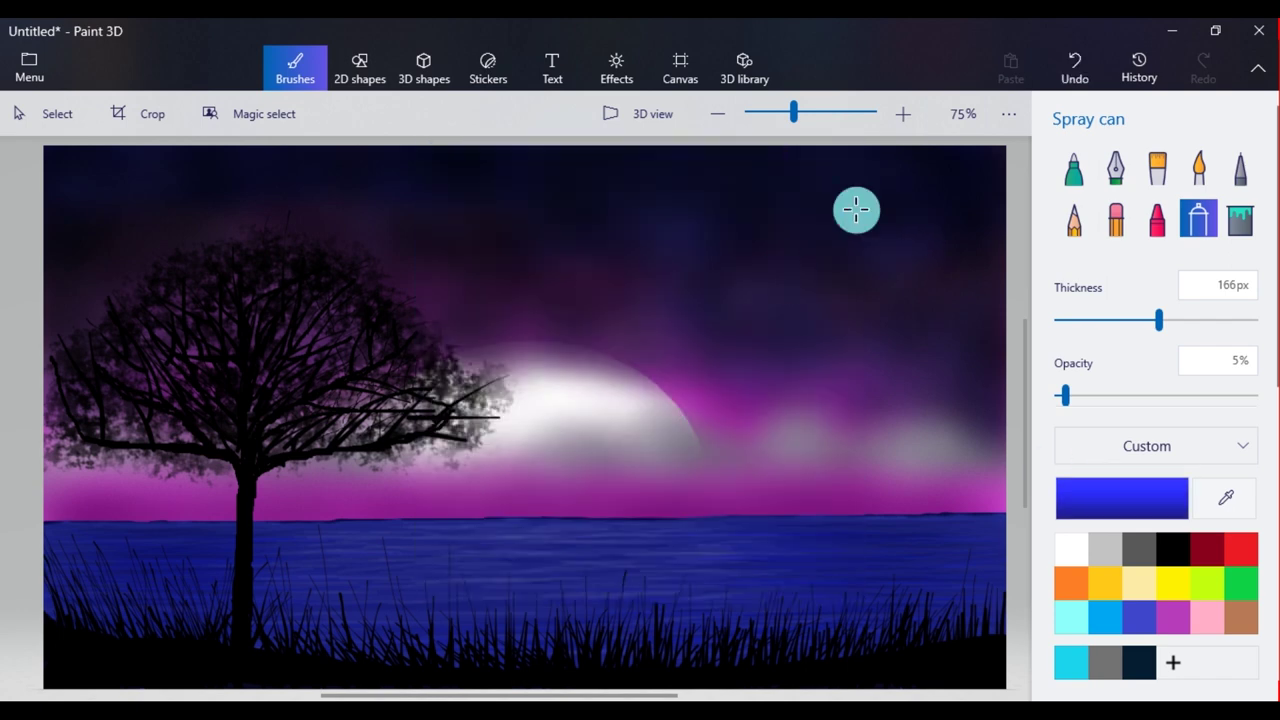
left_click(1063, 396)
left_click_drag(1159, 320, 1203, 320)
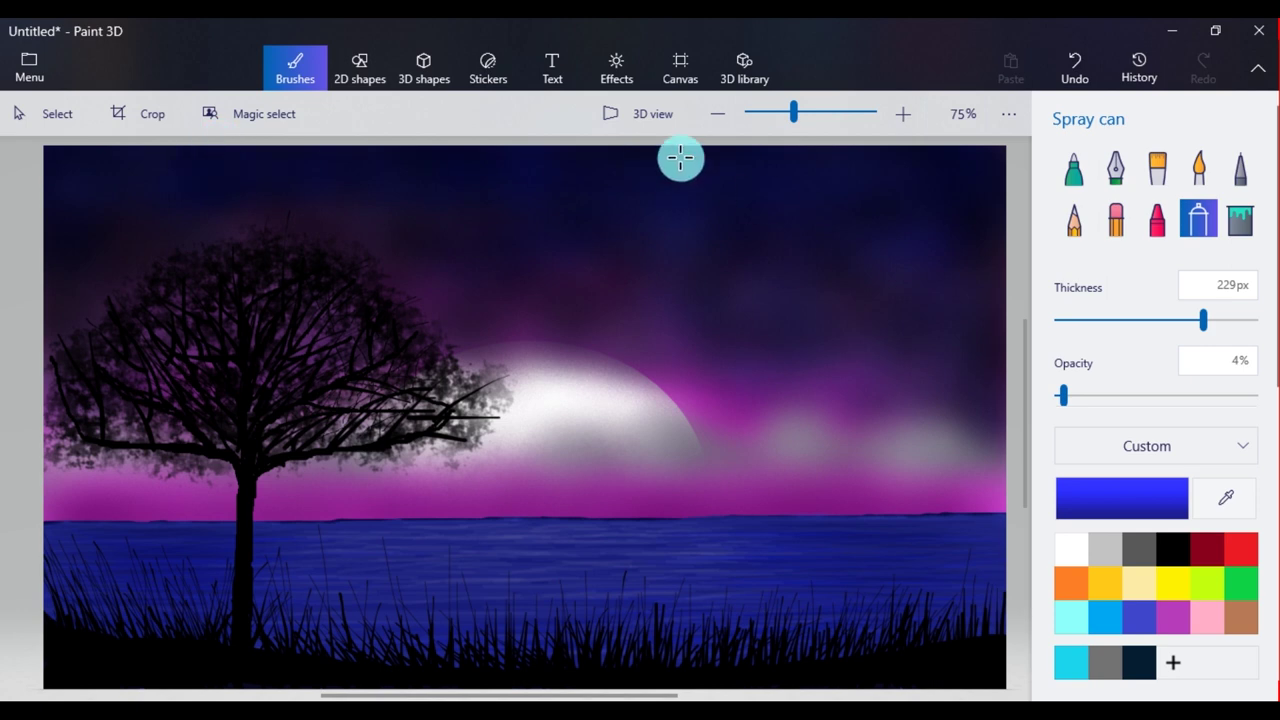
left_click_drag(1068, 396, 1058, 396)
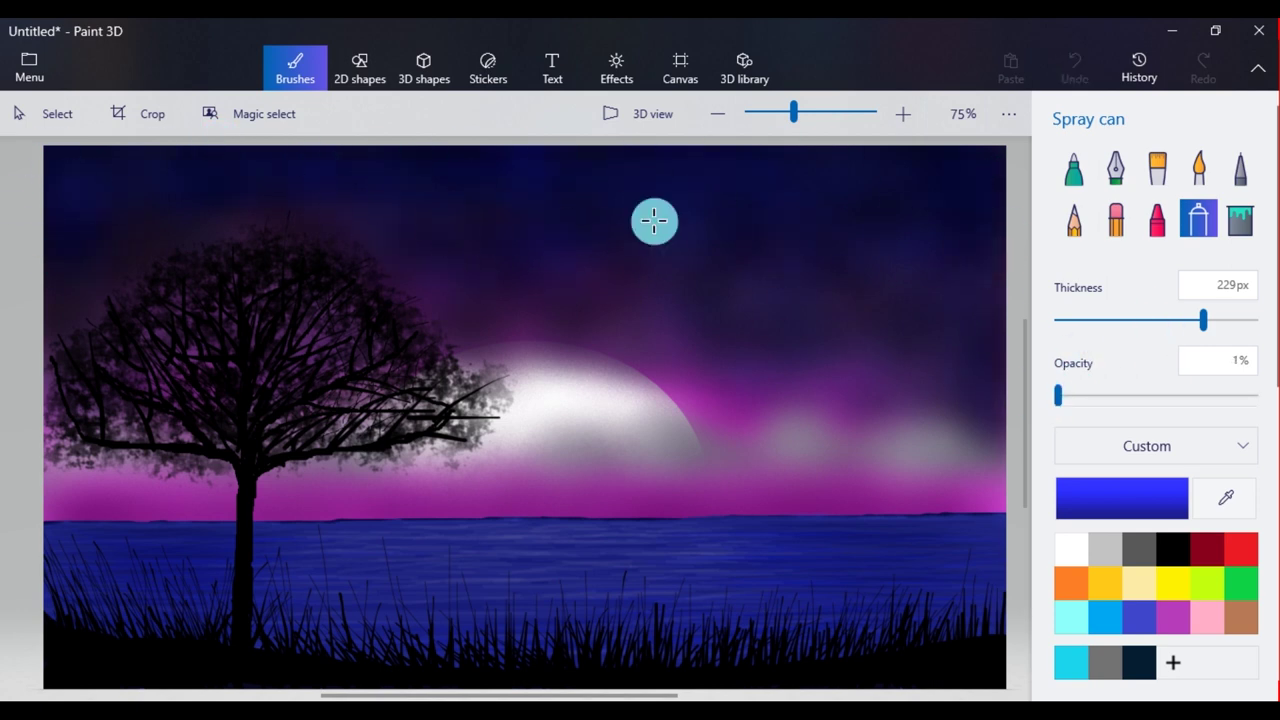
Step: Dot white stars across the upper sky with the Marker at 5 px
left_click(1073, 167)
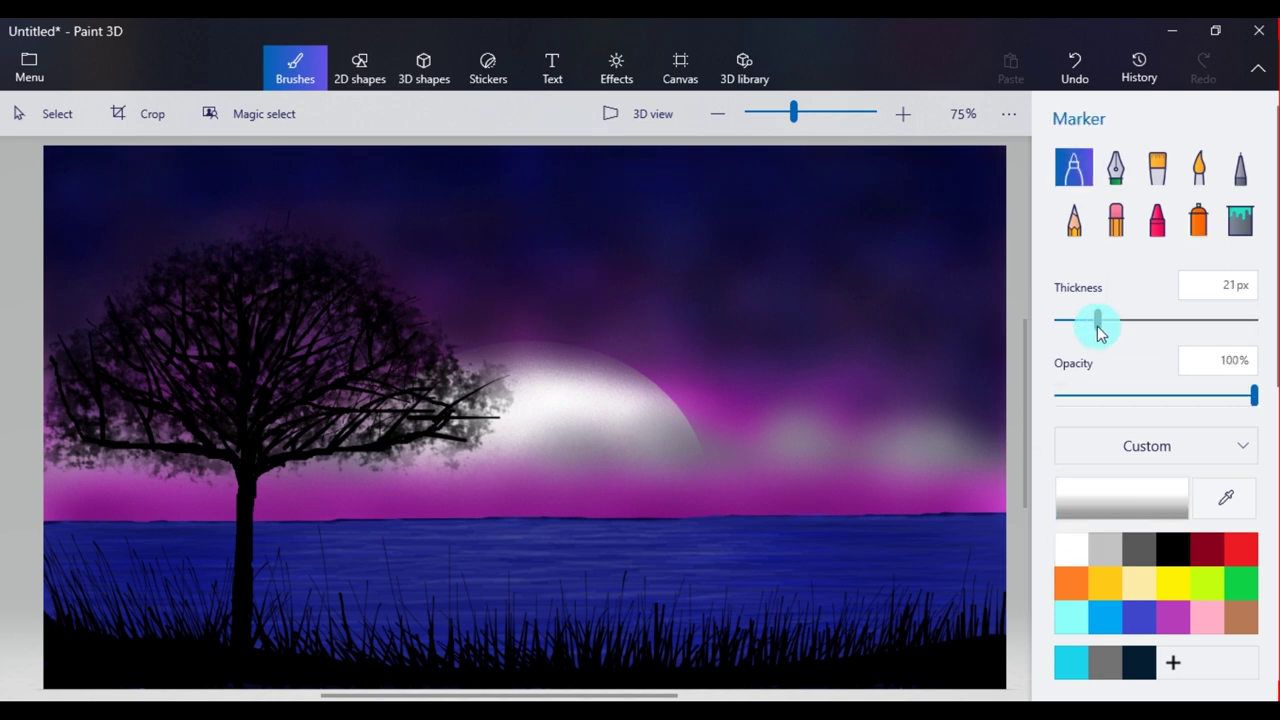
left_click_drag(1103, 323, 1057, 334)
left_click(1063, 320)
left_click(1066, 323)
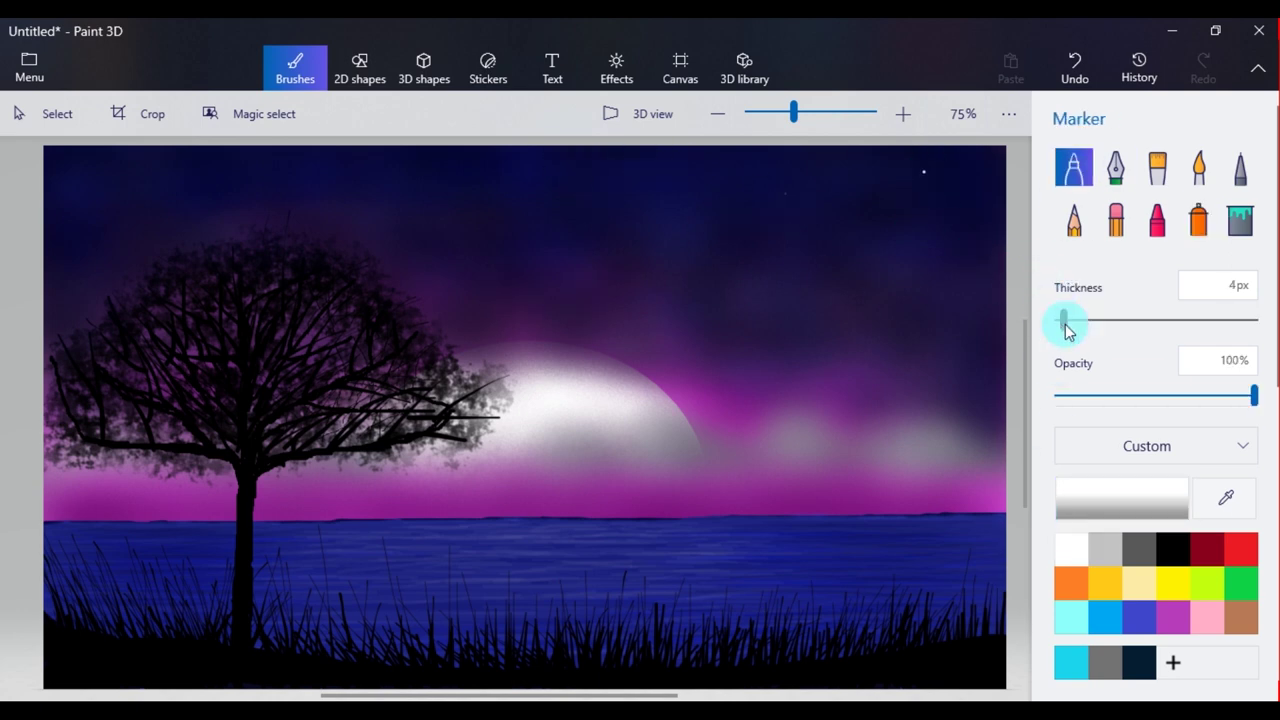
left_click(854, 175)
left_click(709, 166)
left_click(69, 166)
left_click(337, 166)
left_click(559, 212)
left_click(494, 171)
left_click(595, 182)
left_click(681, 219)
left_click(826, 257)
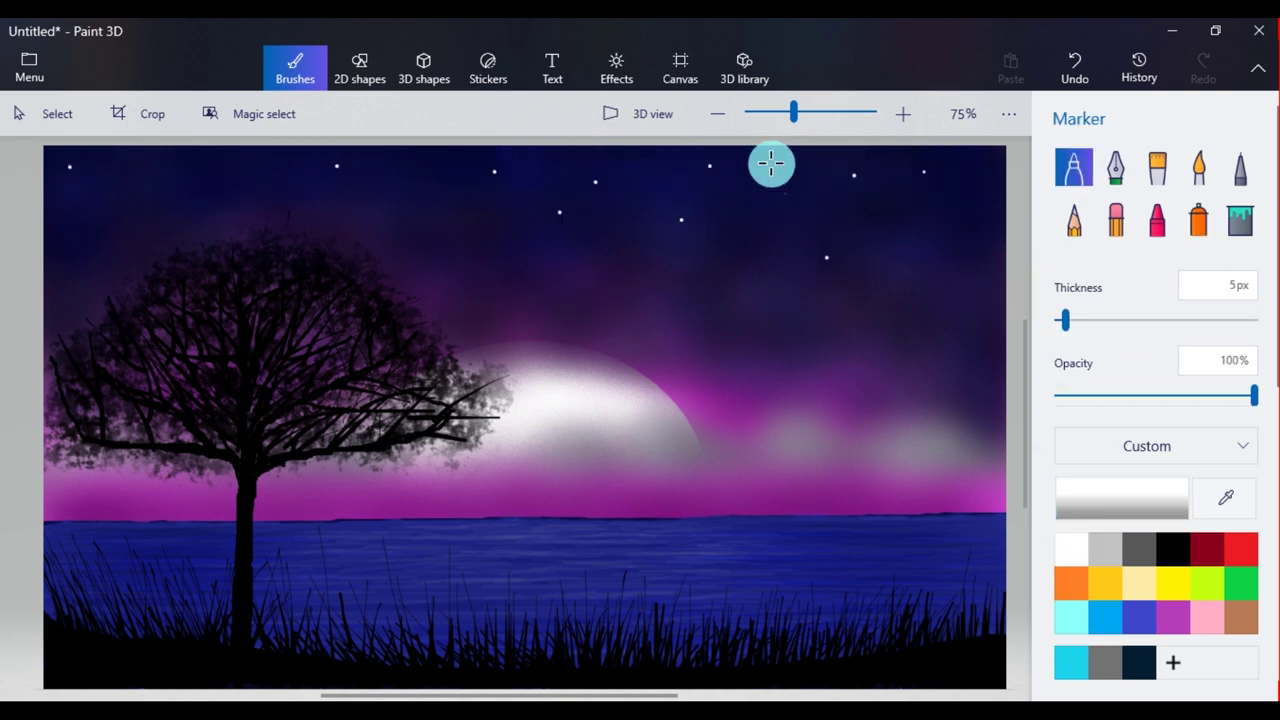
Step: Scatter smaller 3 px white stars over the middle of the sky and above the tree
left_click(1060, 321)
left_click(669, 180)
left_click(438, 176)
left_click(515, 225)
left_click(537, 175)
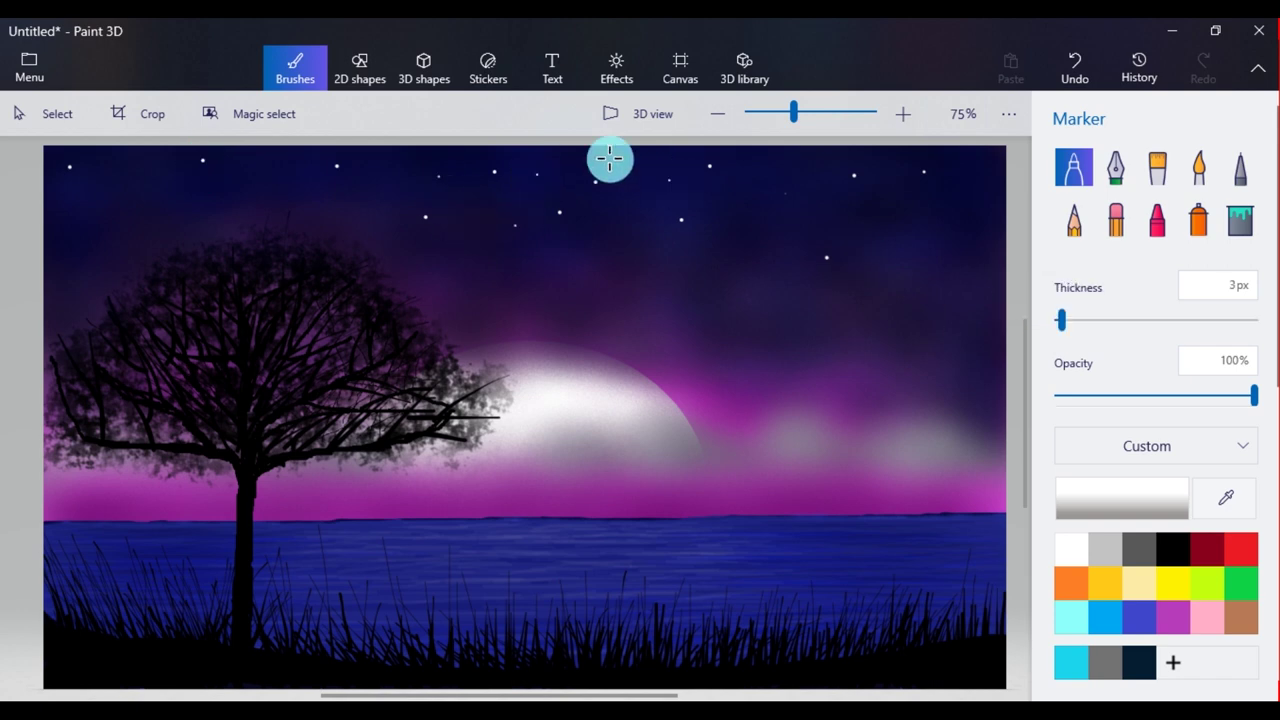
left_click(99, 175)
left_click(148, 210)
left_click(179, 193)
left_click(259, 183)
left_click(349, 206)
left_click(481, 266)
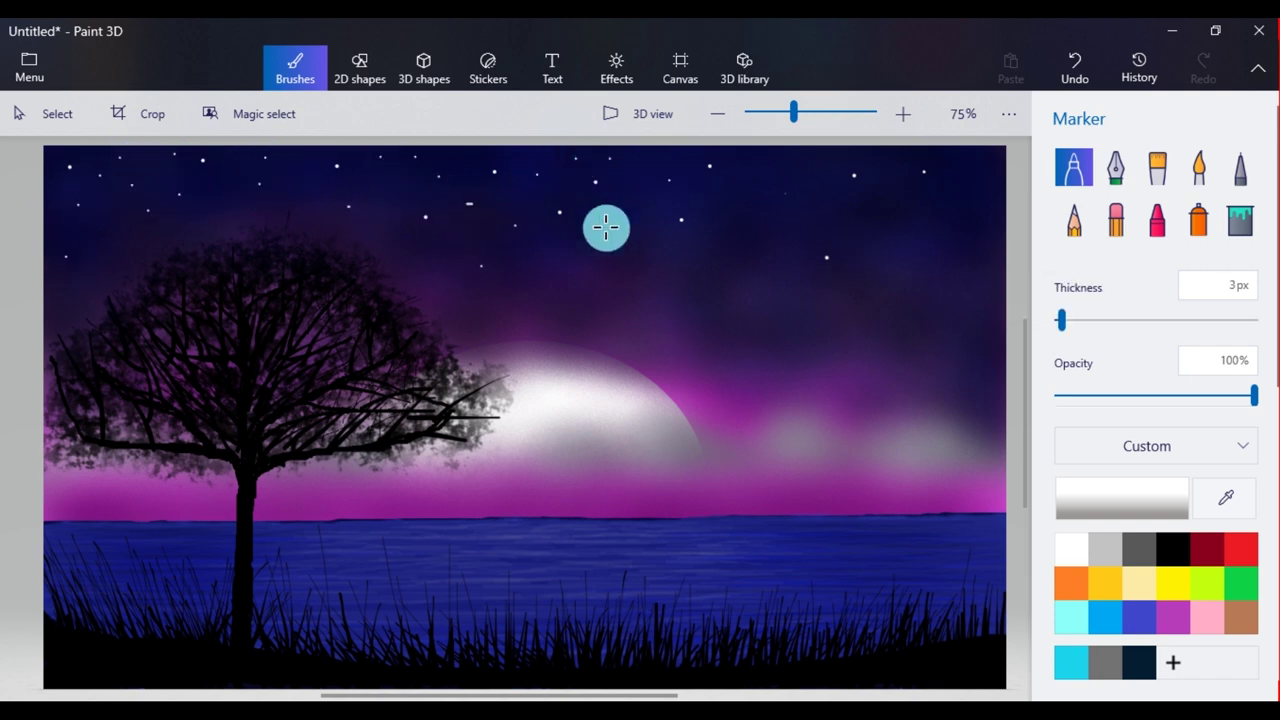
Step: Scatter more 3 px white stars over the upper right of the sky
left_click(772, 159)
left_click(841, 186)
left_click(881, 200)
left_click(878, 157)
left_click(910, 158)
left_click(964, 187)
left_click(979, 155)
Step: Place a small white five-point star shape near the sky's upper right corner
left_click(359, 68)
left_click(1156, 356)
left_click_drag(927, 198, 946, 165)
left_click(916, 308)
Step: Place a small white four-point star above the moon and a larger one above the tree
left_click(1239, 356)
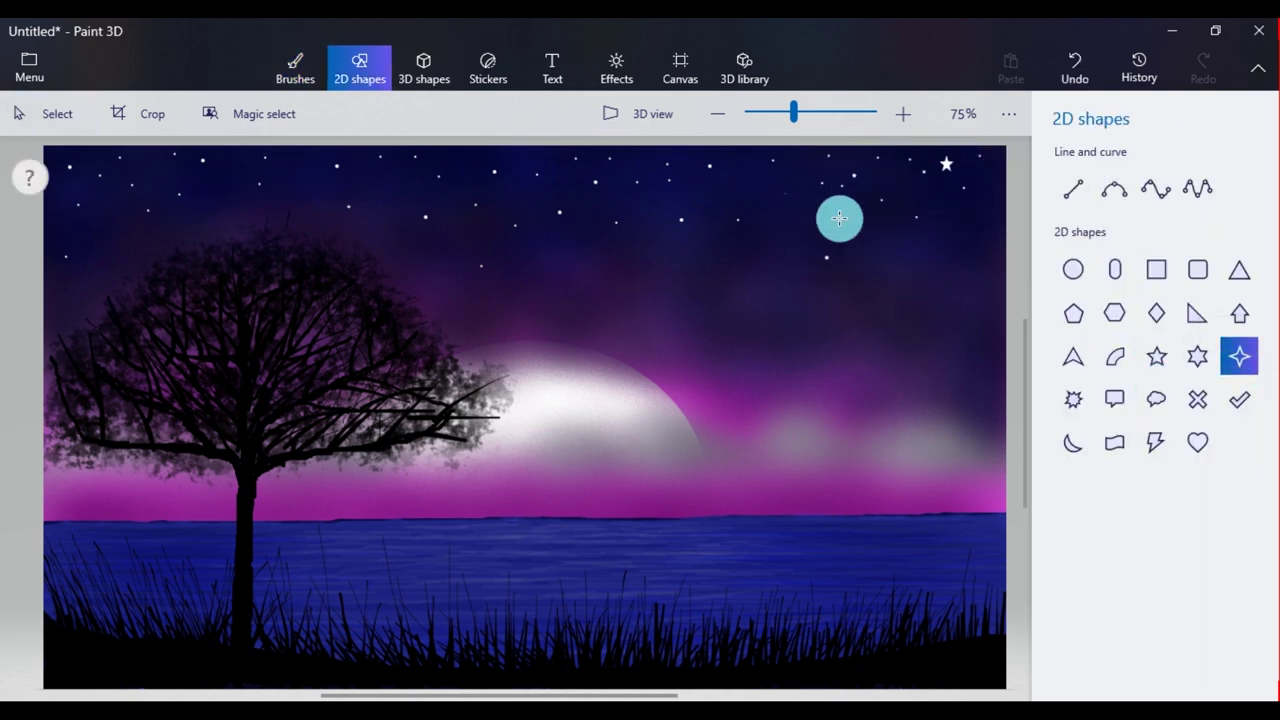
left_click_drag(536, 208, 536, 208)
left_click(780, 270)
left_click(1239, 356)
left_click_drag(200, 184, 206, 190)
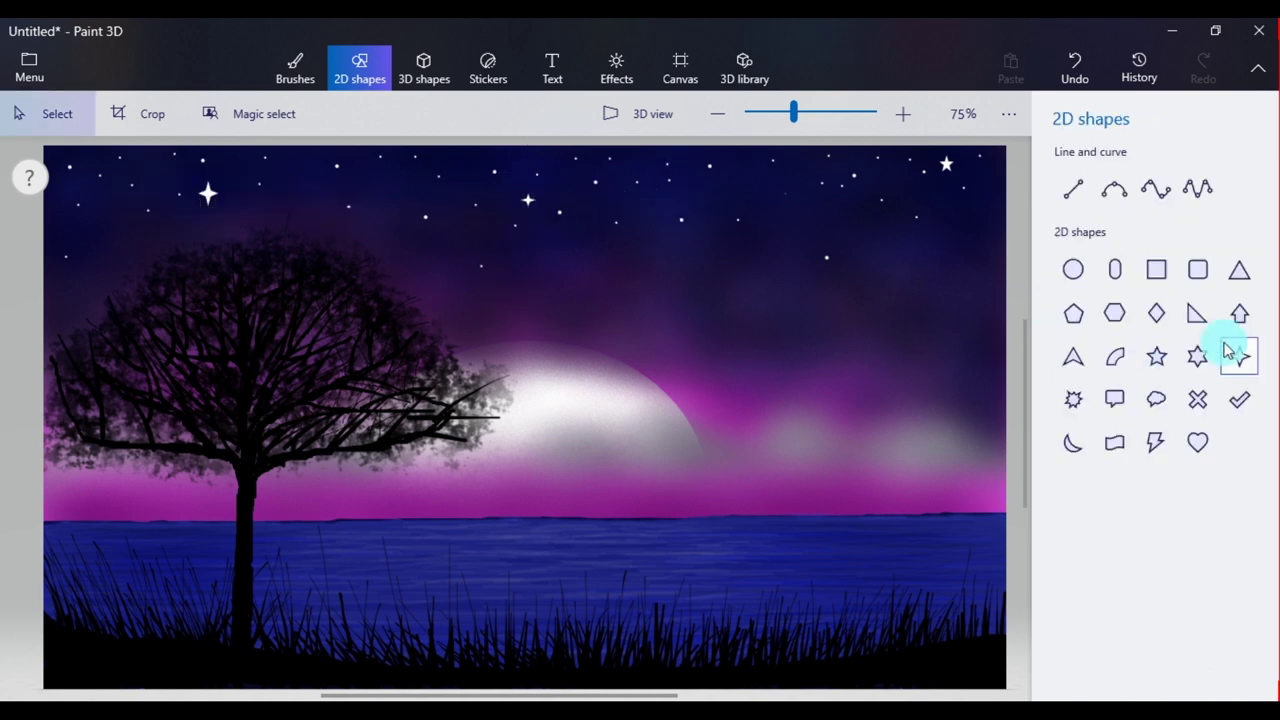
Step: Place another small white five-point star near the top of the sky, right of the moon
left_click(1157, 356)
left_click(740, 166)
left_click(815, 182)
Step: Dot tiny 1 px white stars with the Marker in the purple sky above and right of the moon
left_click(295, 68)
left_click(773, 249)
left_click(745, 313)
left_click(718, 292)
left_click(697, 254)
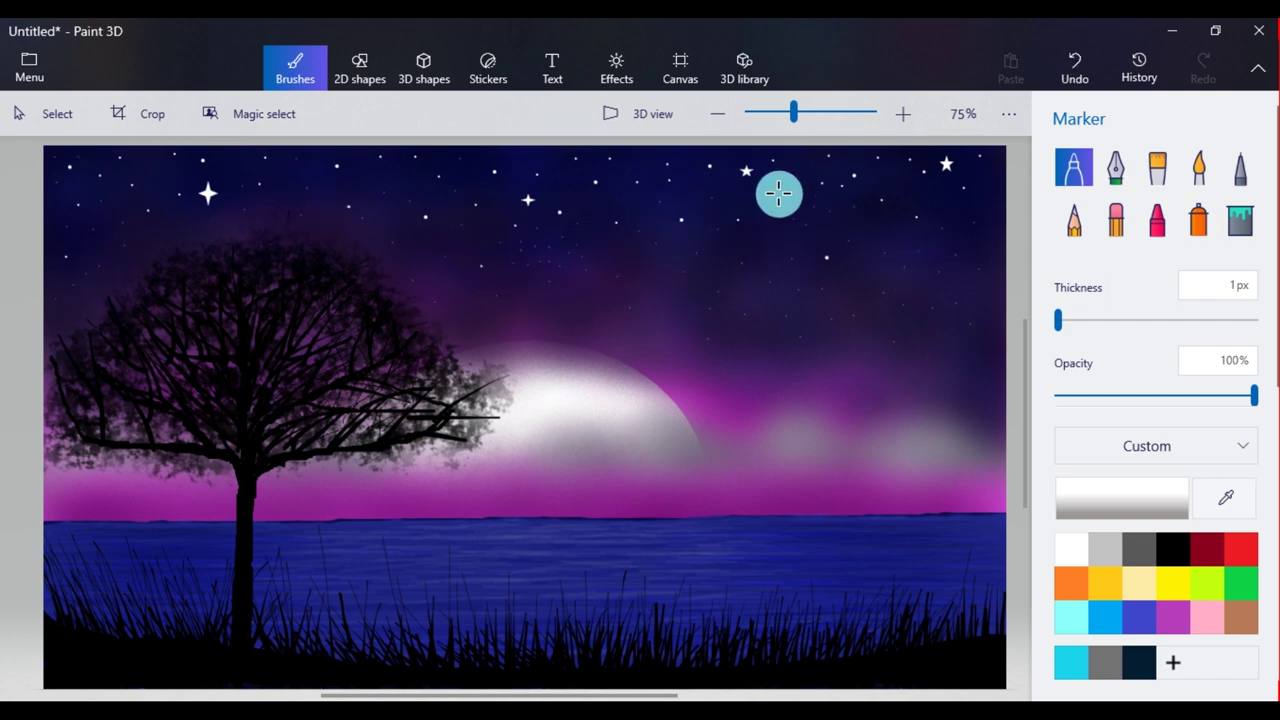
Step: Fill the gaps along the top of the sky and above the tree with more tiny white stars
left_click_drag(1057, 321, 1060, 321)
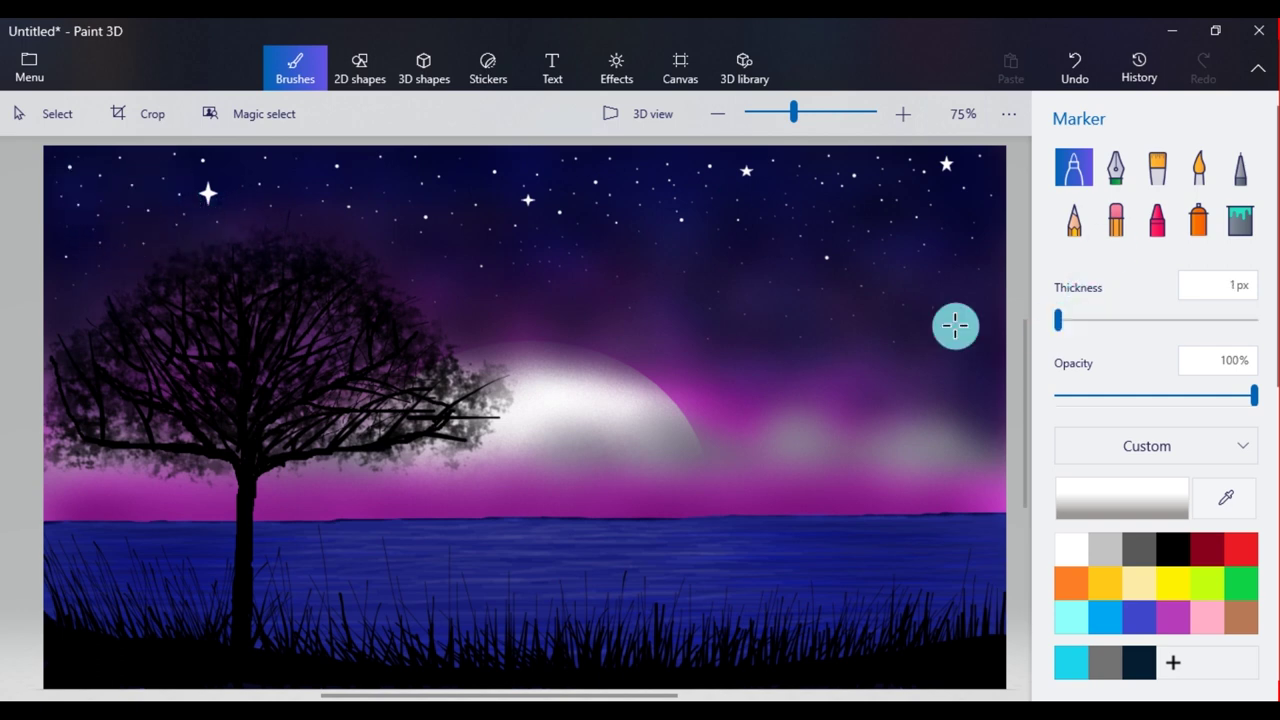
left_click(543, 159)
left_click(742, 155)
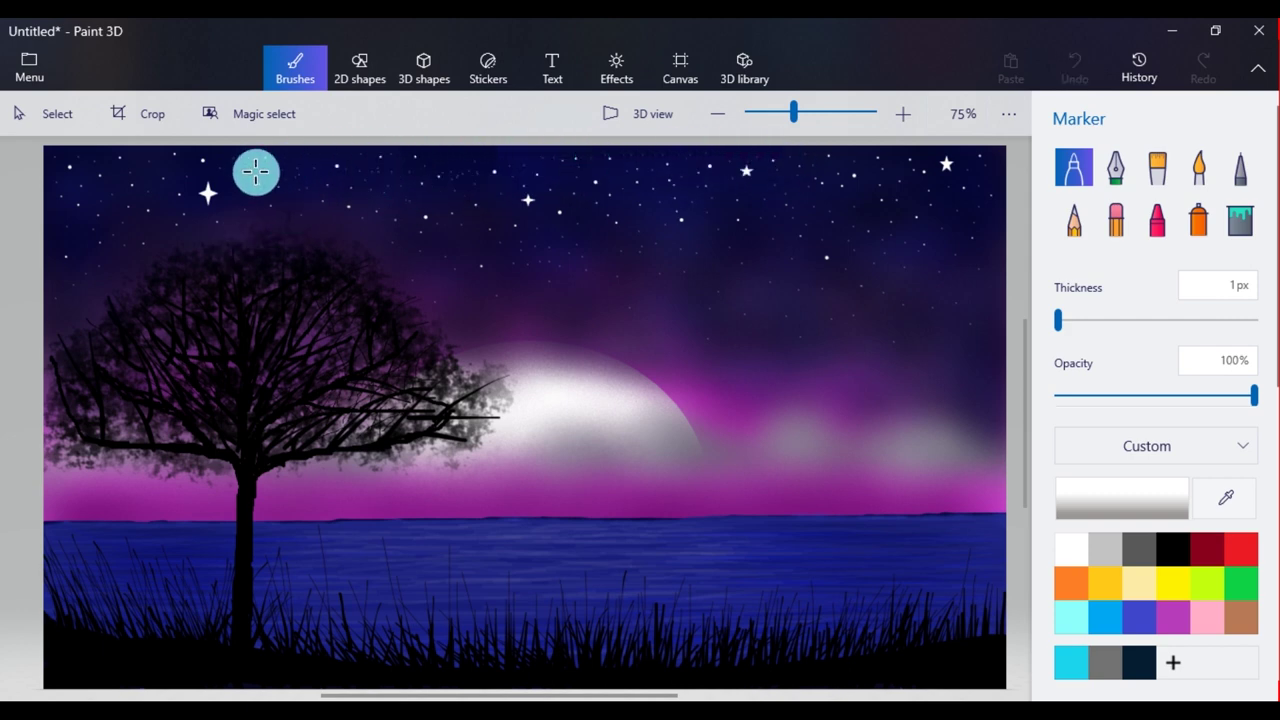
left_click(163, 170)
left_click(110, 214)
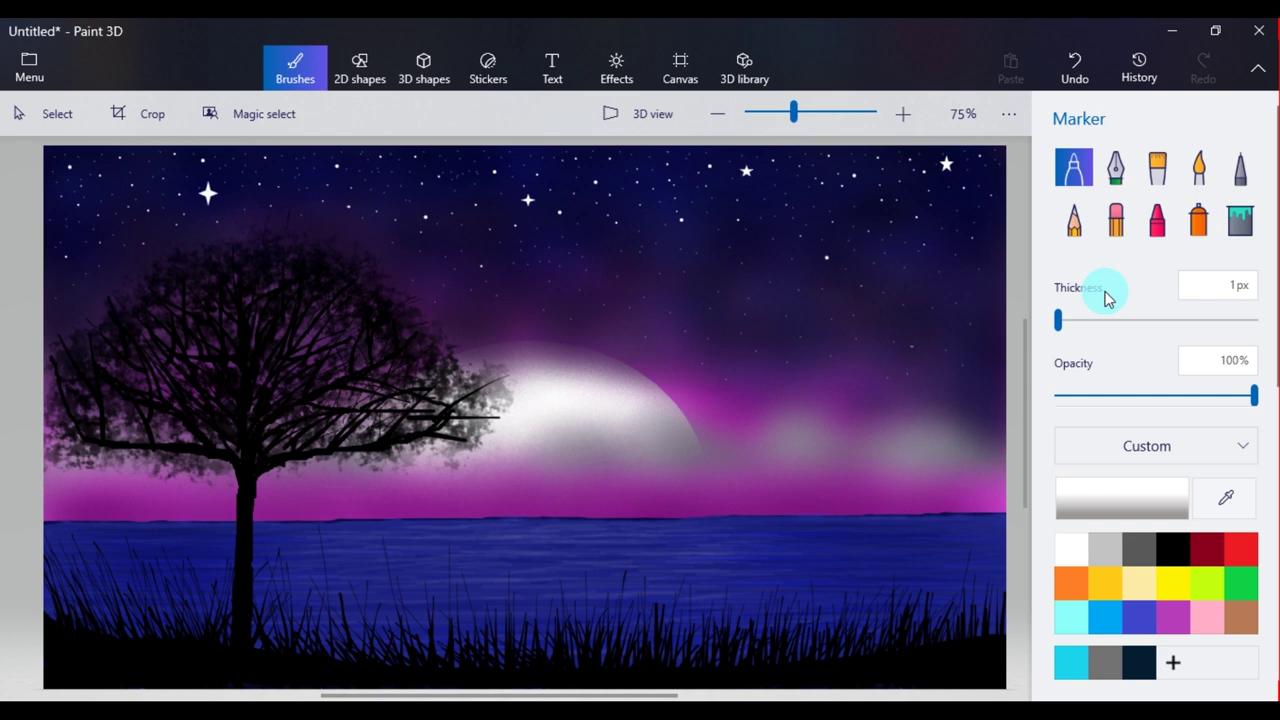
Step: Thicken the tree's crown with the black Crayon at 88 px and 92% opacity
left_click(1157, 245)
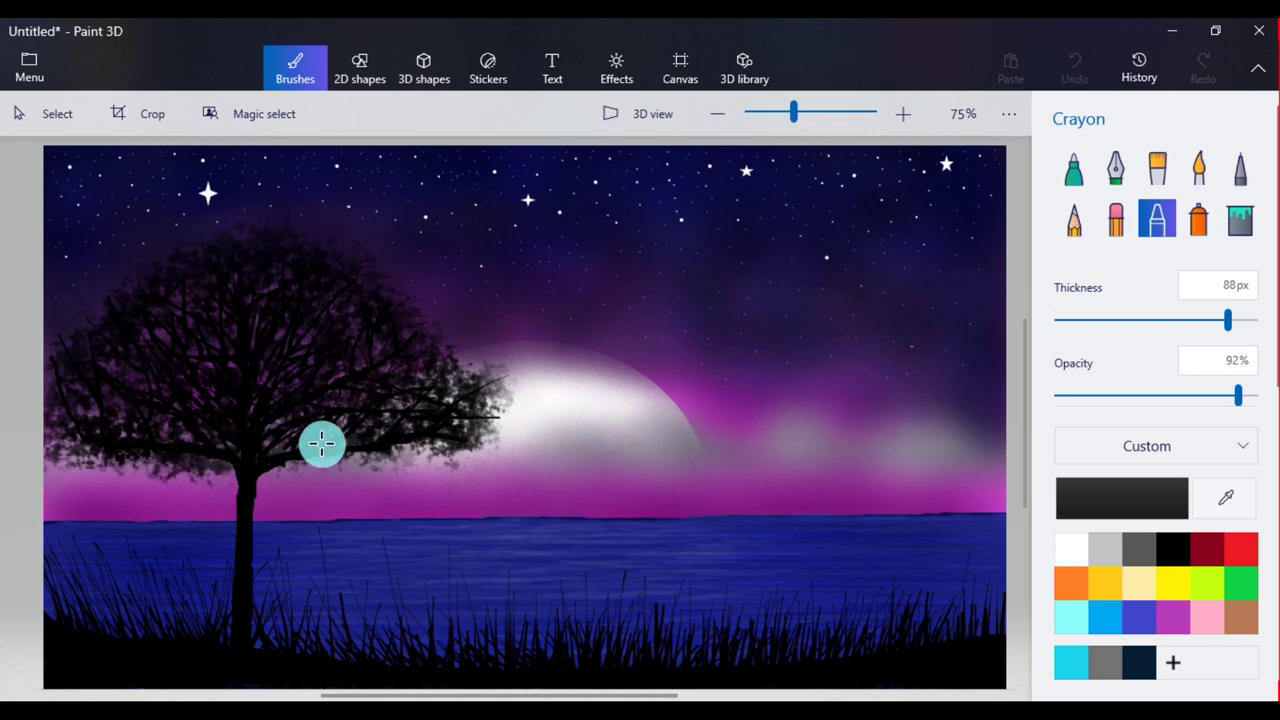
Step: Create a 2D text box in the painting's lower right corner with Segoe Script, size 18, in purple
left_click(552, 68)
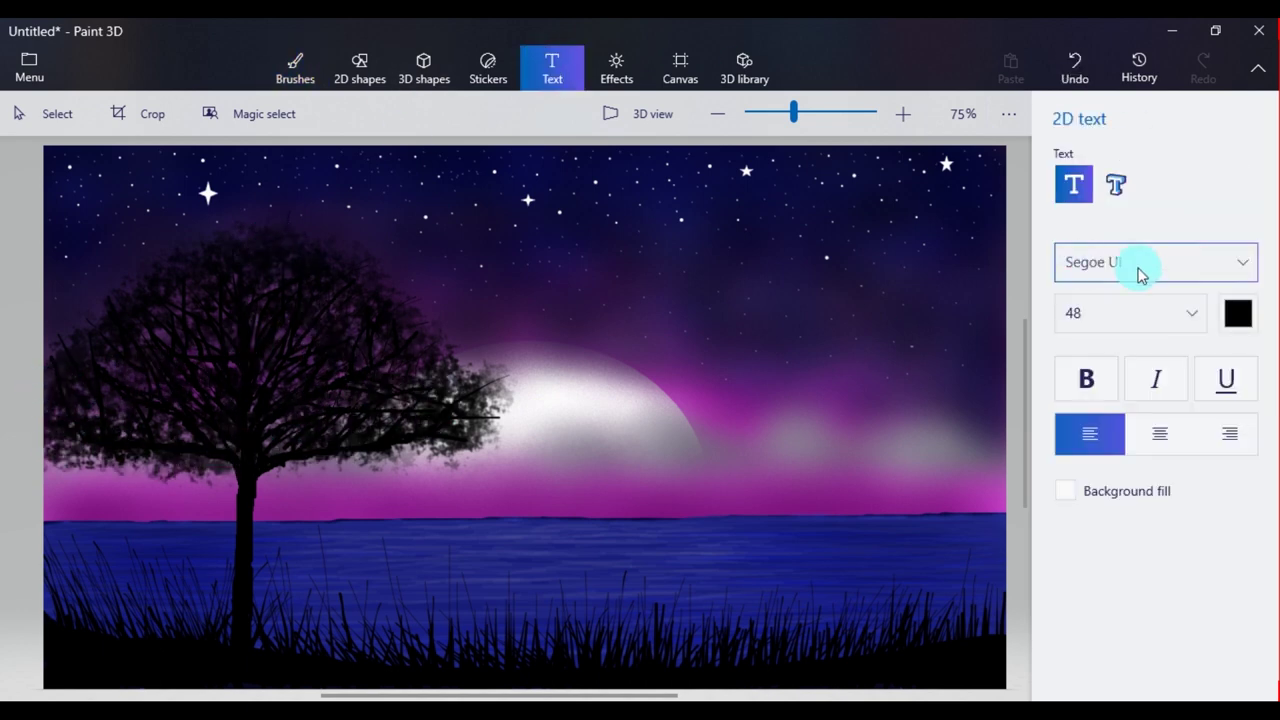
left_click(1137, 265)
left_click(1200, 269)
left_click(1189, 313)
left_click(1100, 146)
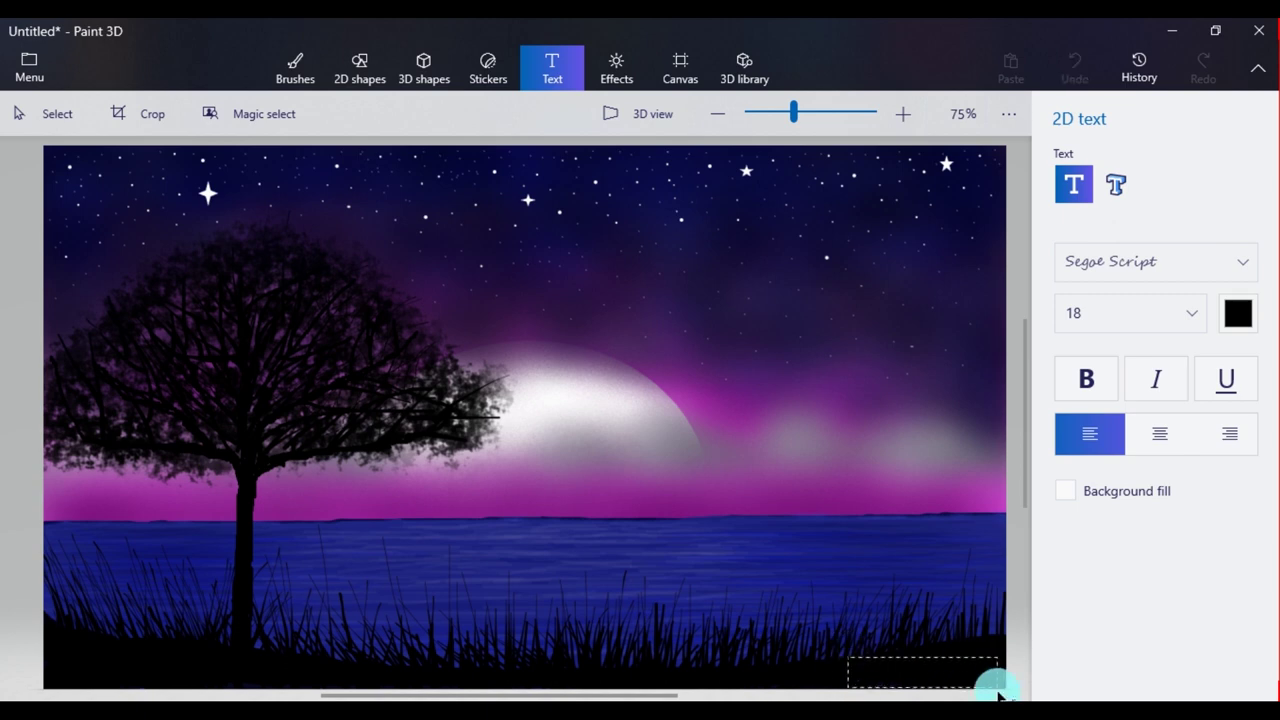
left_click(1238, 313)
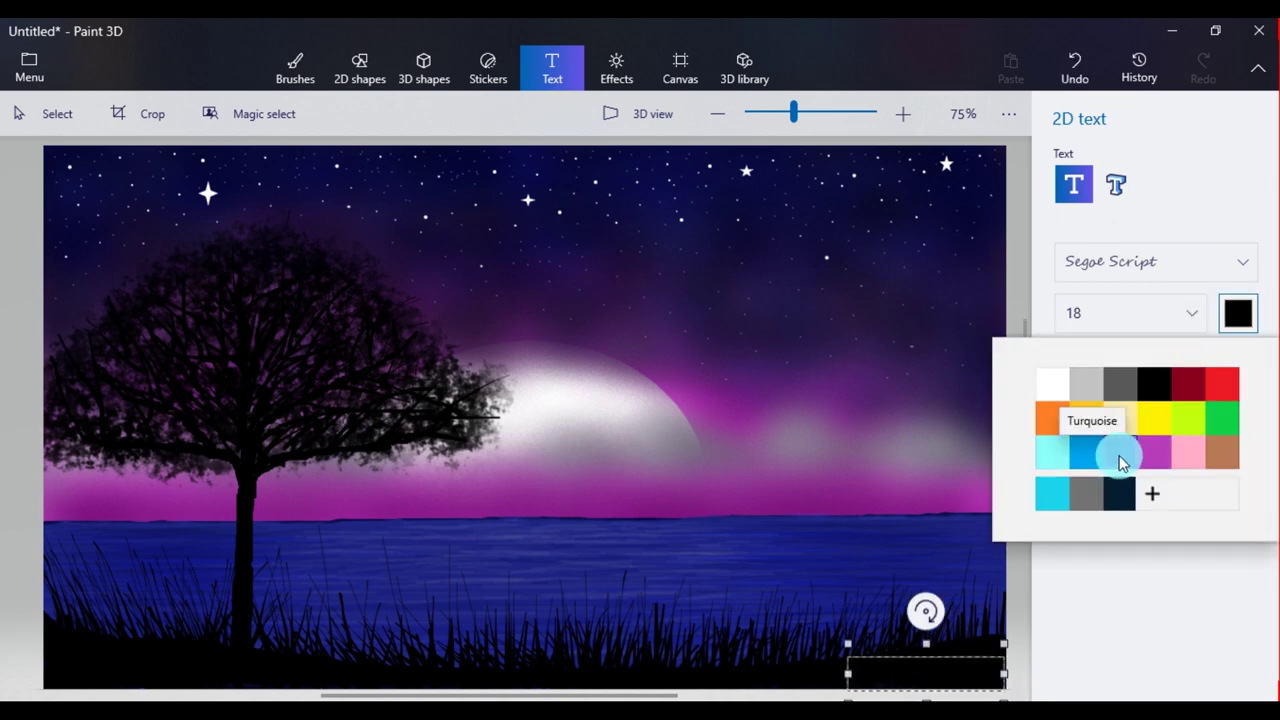
left_click(1152, 456)
Step: Sign the painting with the artist's name in the text box, commit it, and return to the brushes
type("R")
left_click_drag(956, 644, 958, 645)
left_click(1014, 608)
left_click(305, 70)
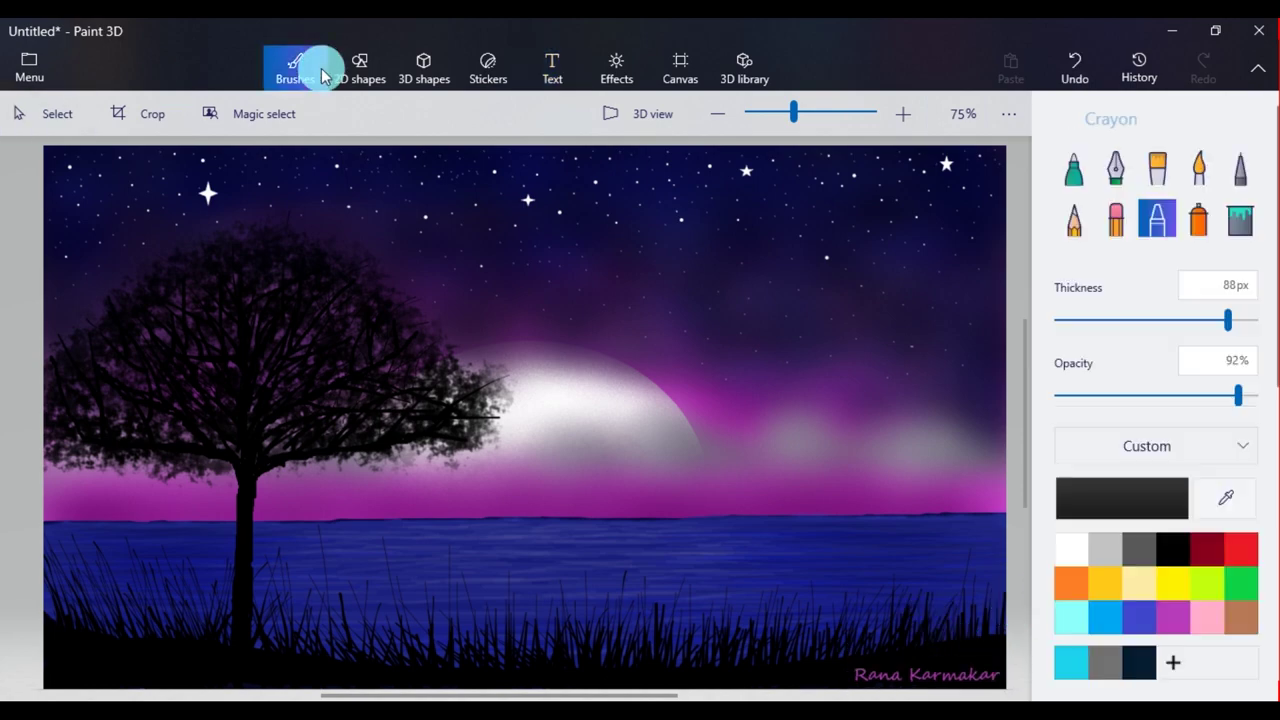